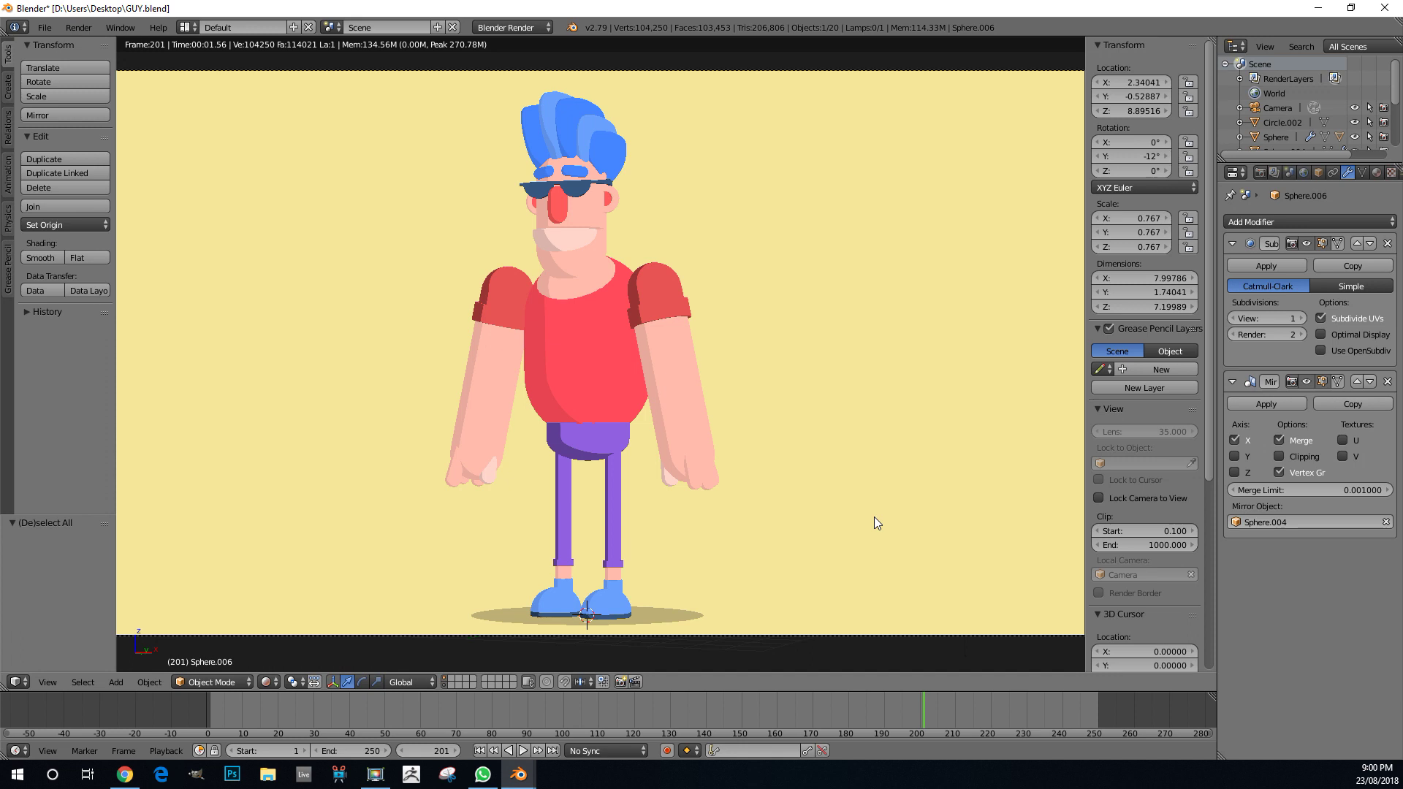
# - Switch the viewport from rendered to solid shading and select the character's torso
pyautogui.scroll(2, 691, 424)
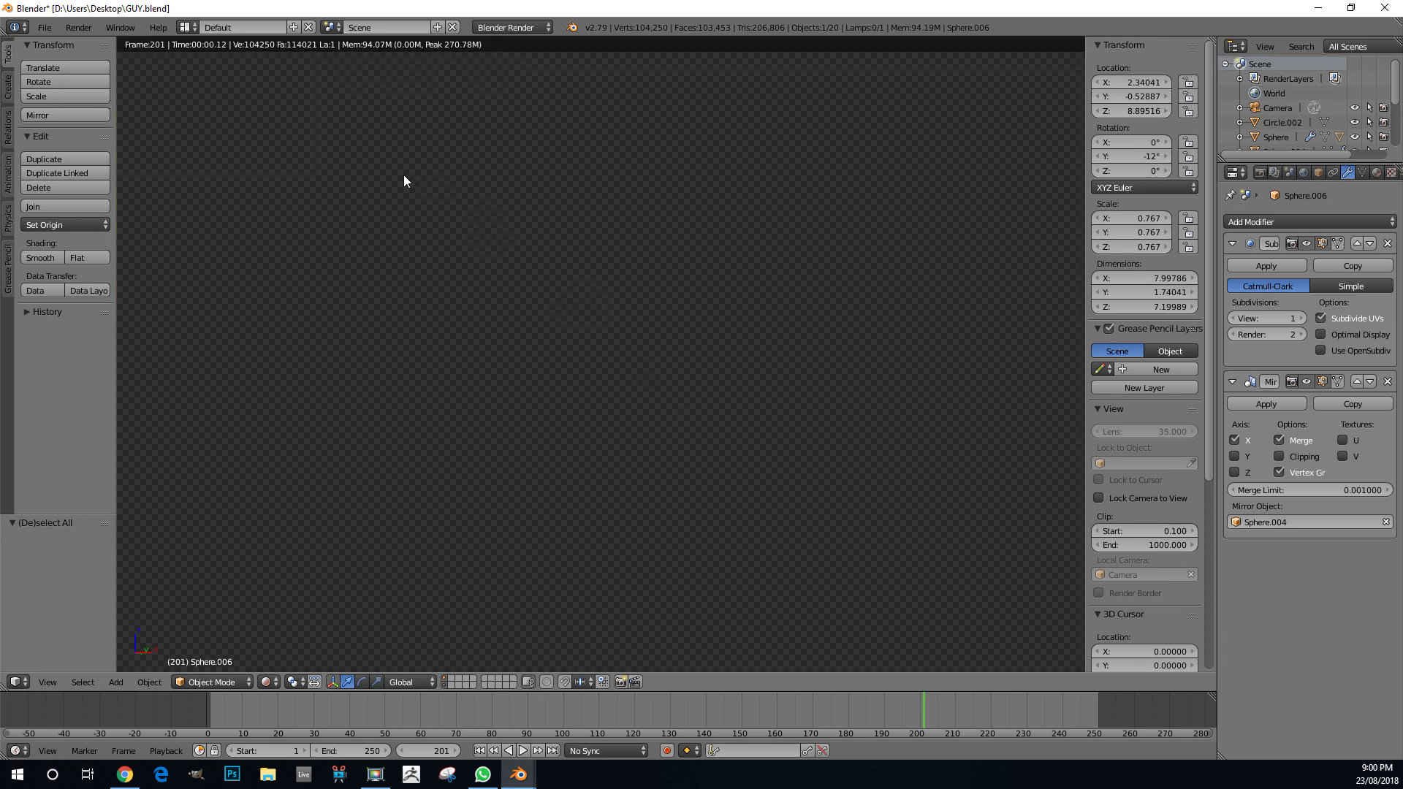
pyautogui.hotkey('shift', 'z')
pyautogui.rightClick(652, 272)
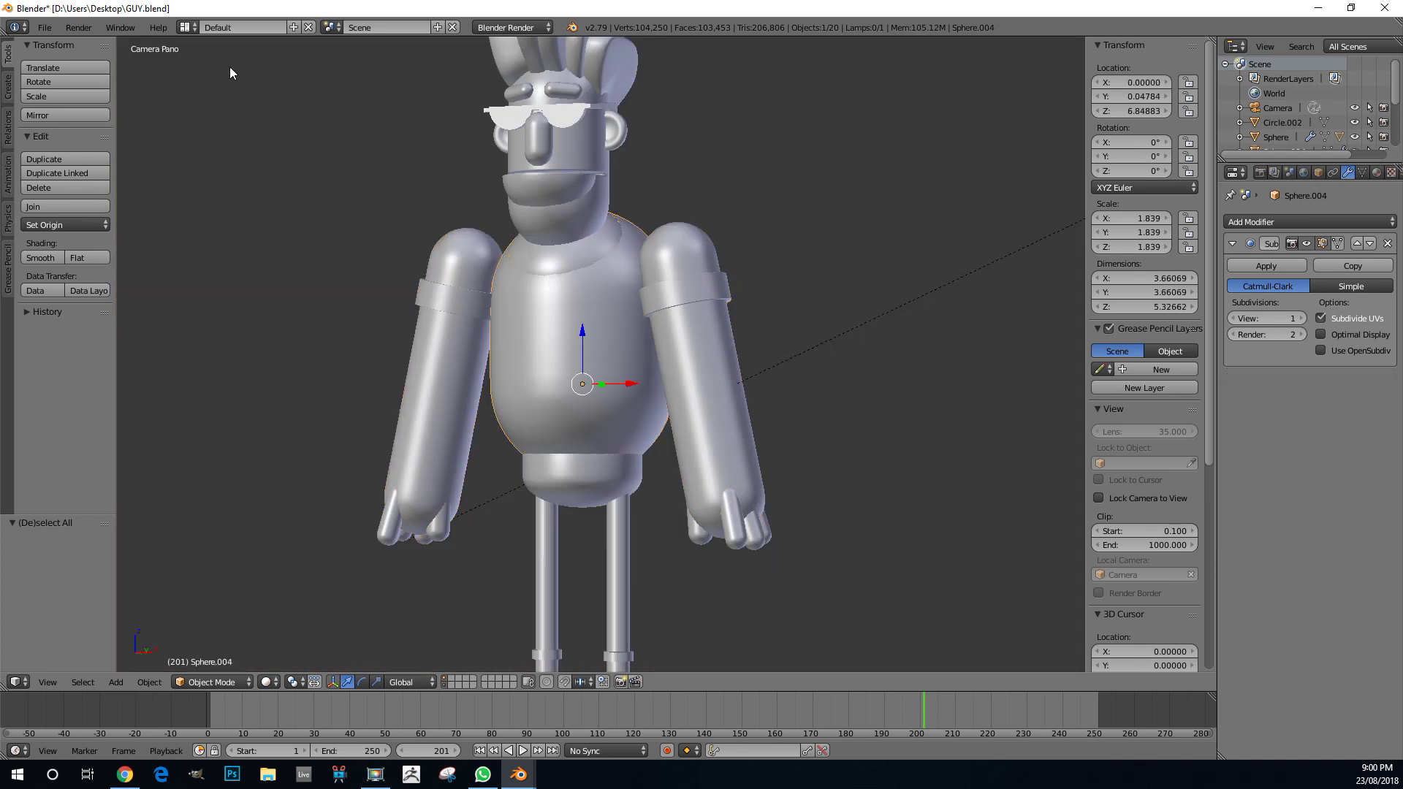
# - Switch to the Compositing layout to view the torso's material nodes, and preview the character in Material shading
pyautogui.click(187, 28)
pyautogui.click(329, 92)
pyautogui.click(187, 28)
pyautogui.click(211, 77)
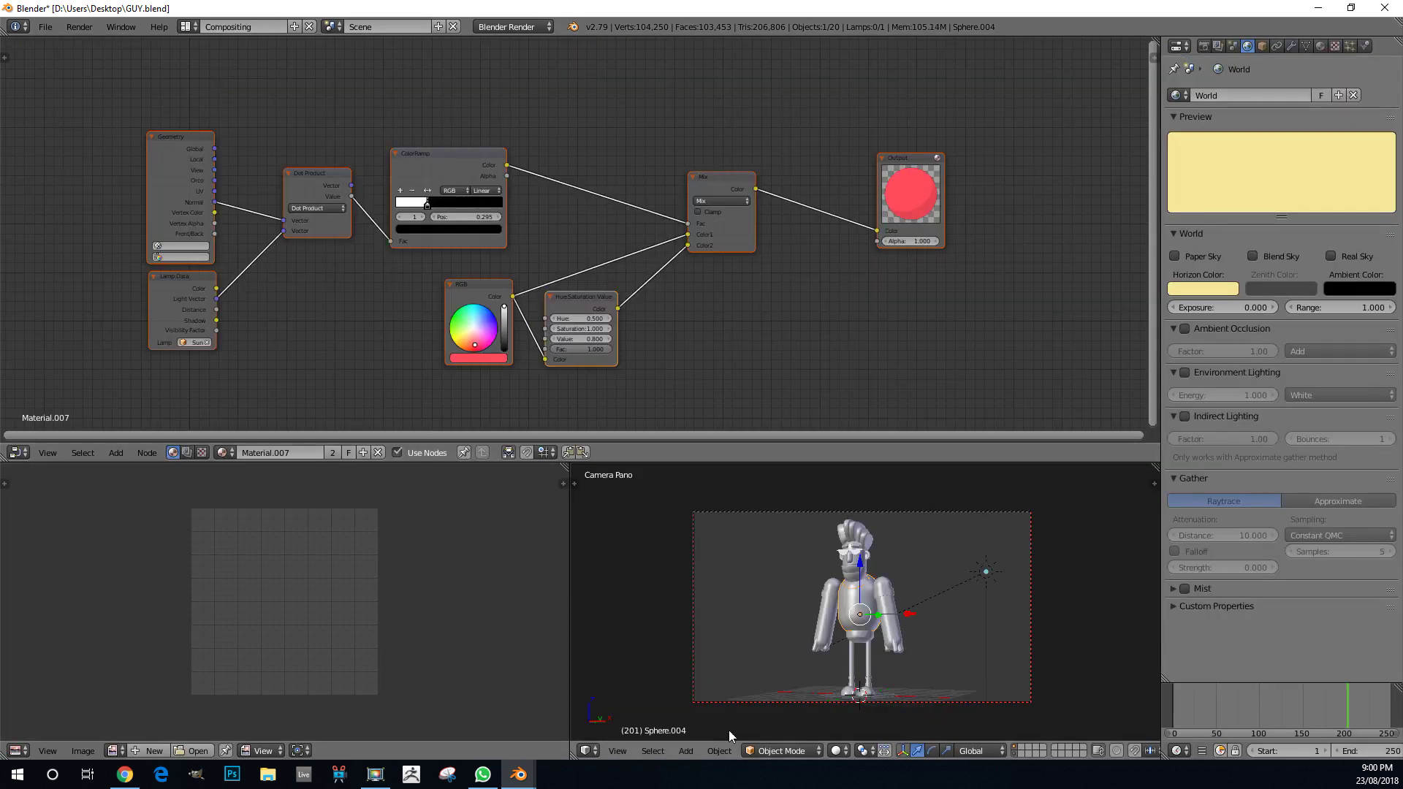
pyautogui.click(846, 753)
pyautogui.click(861, 668)
pyautogui.scroll(4, 907, 605)
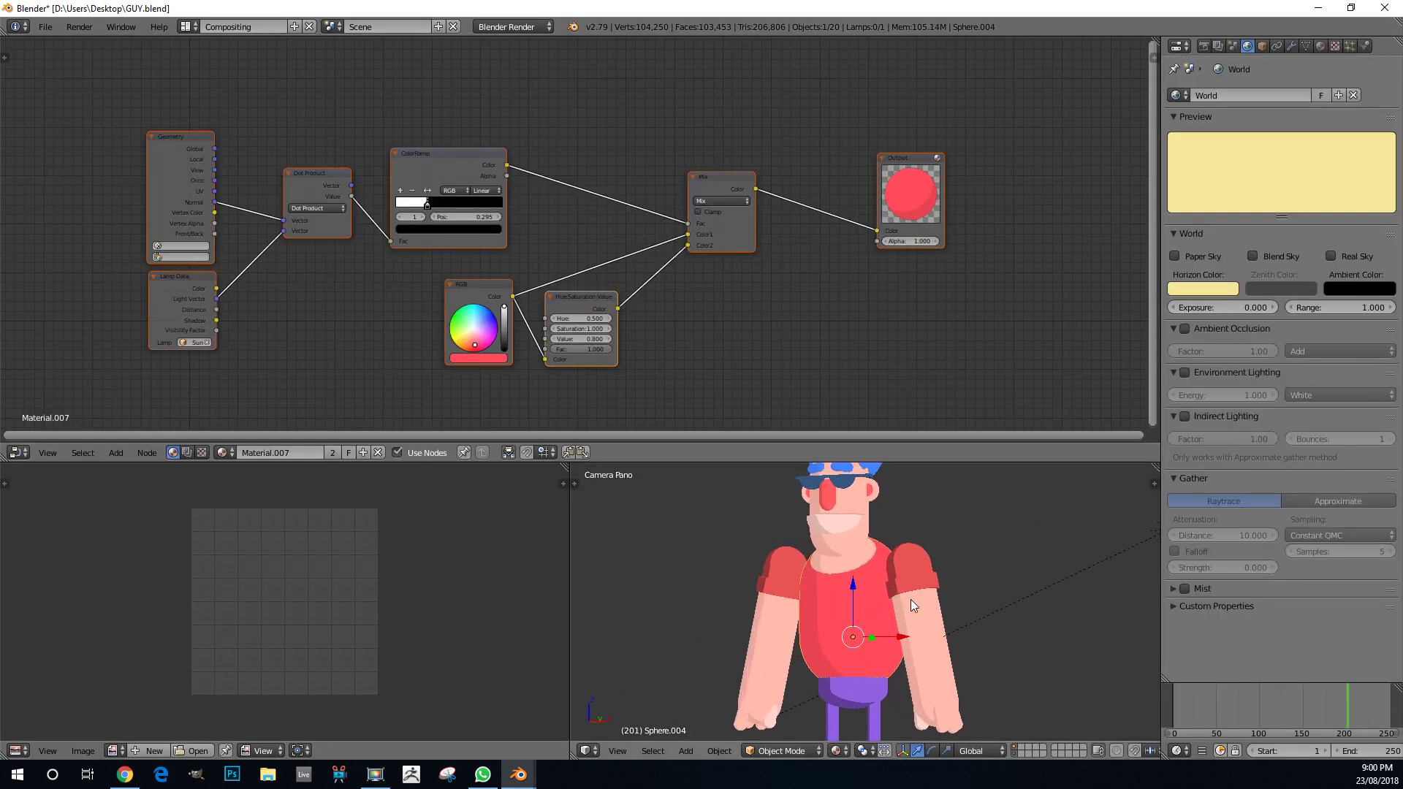
pyautogui.moveTo(911, 607); pyautogui.dragTo(835, 614, button='middle')
pyautogui.scroll(10, 835, 615)
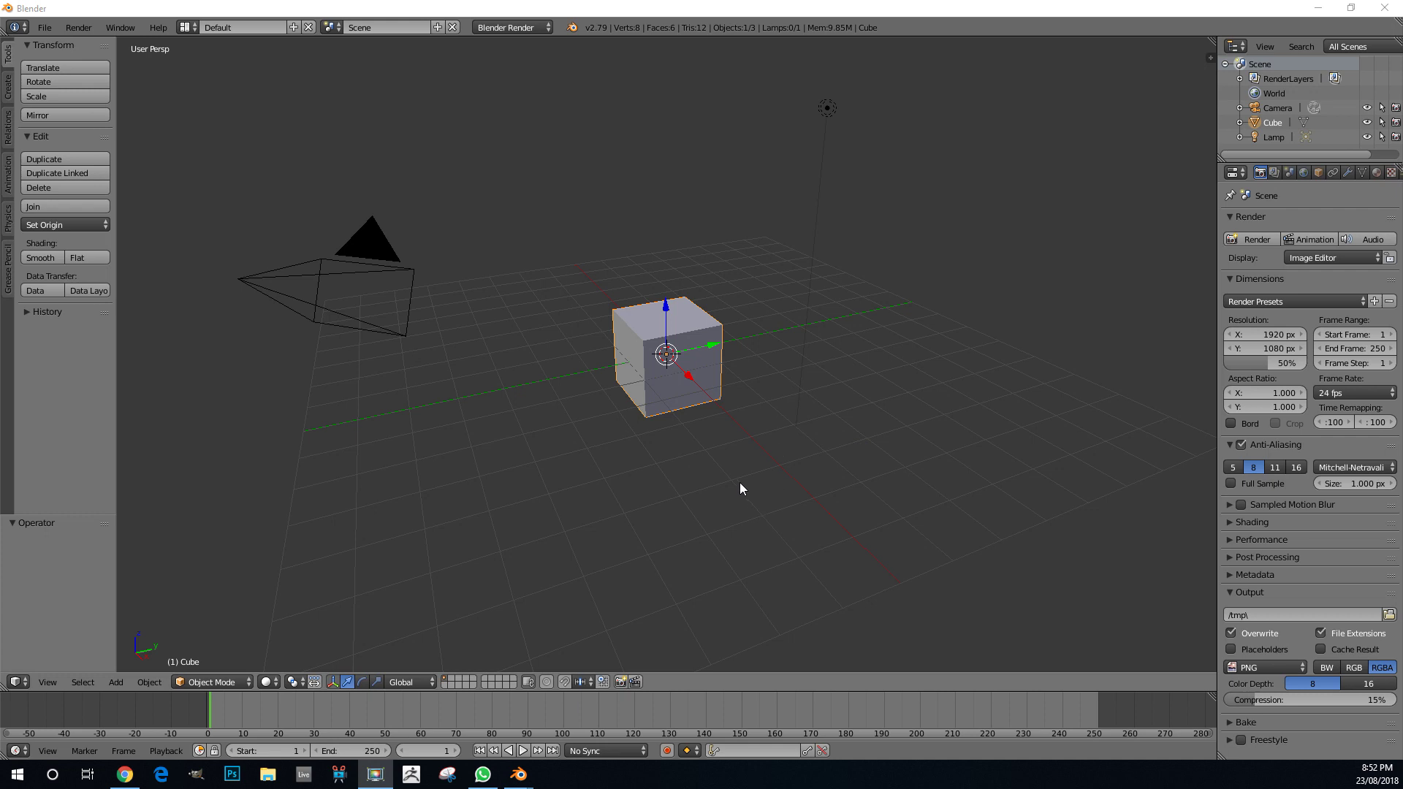
# - Delete all the default objects from the new scene: the cube, camera and lamp
pyautogui.scroll(-4, 739, 483)
pyautogui.scroll(6, 704, 445)
pyautogui.scroll(-3, 714, 454)
pyautogui.scroll(2, 691, 442)
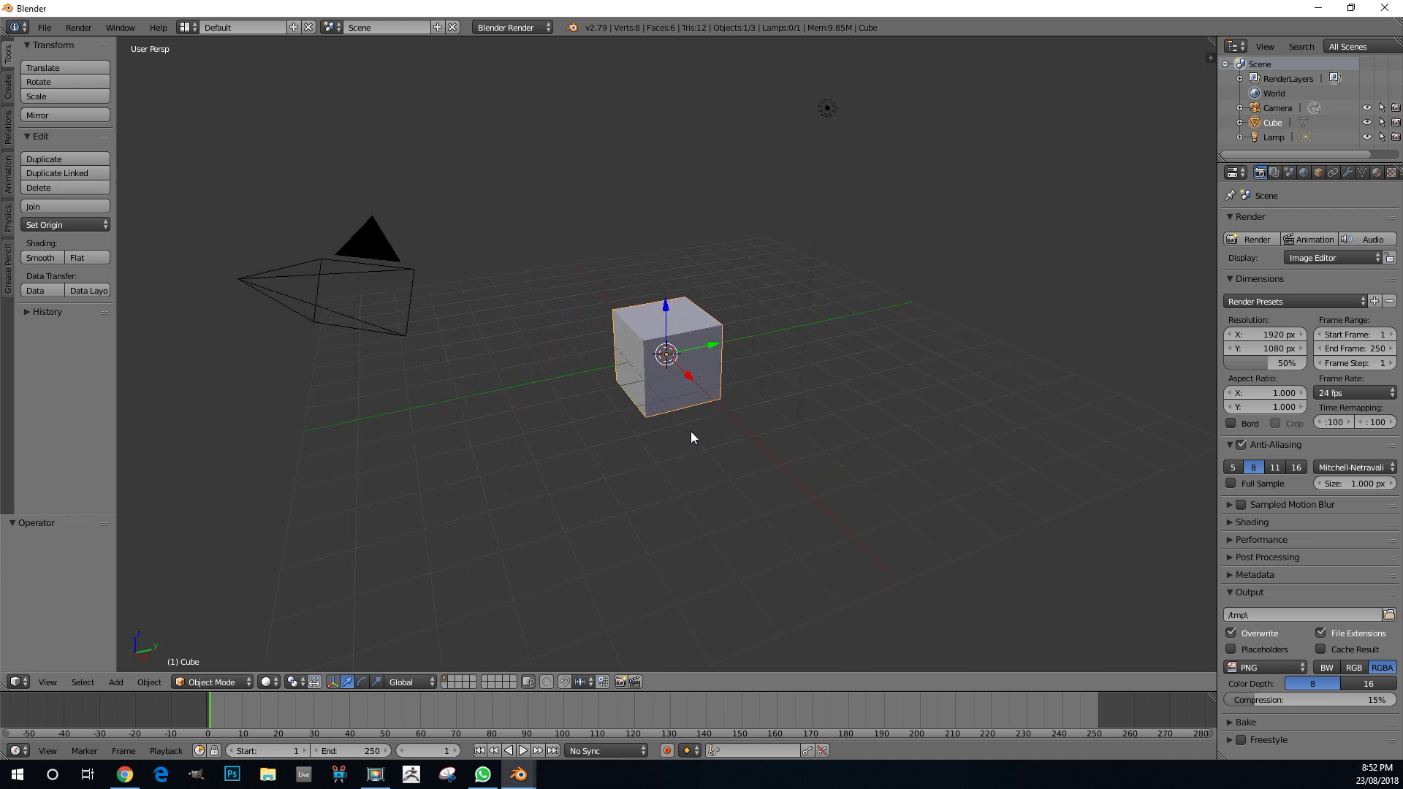
pyautogui.press('a')
pyautogui.press('a')
pyautogui.press('x')
pyautogui.click(671, 454)
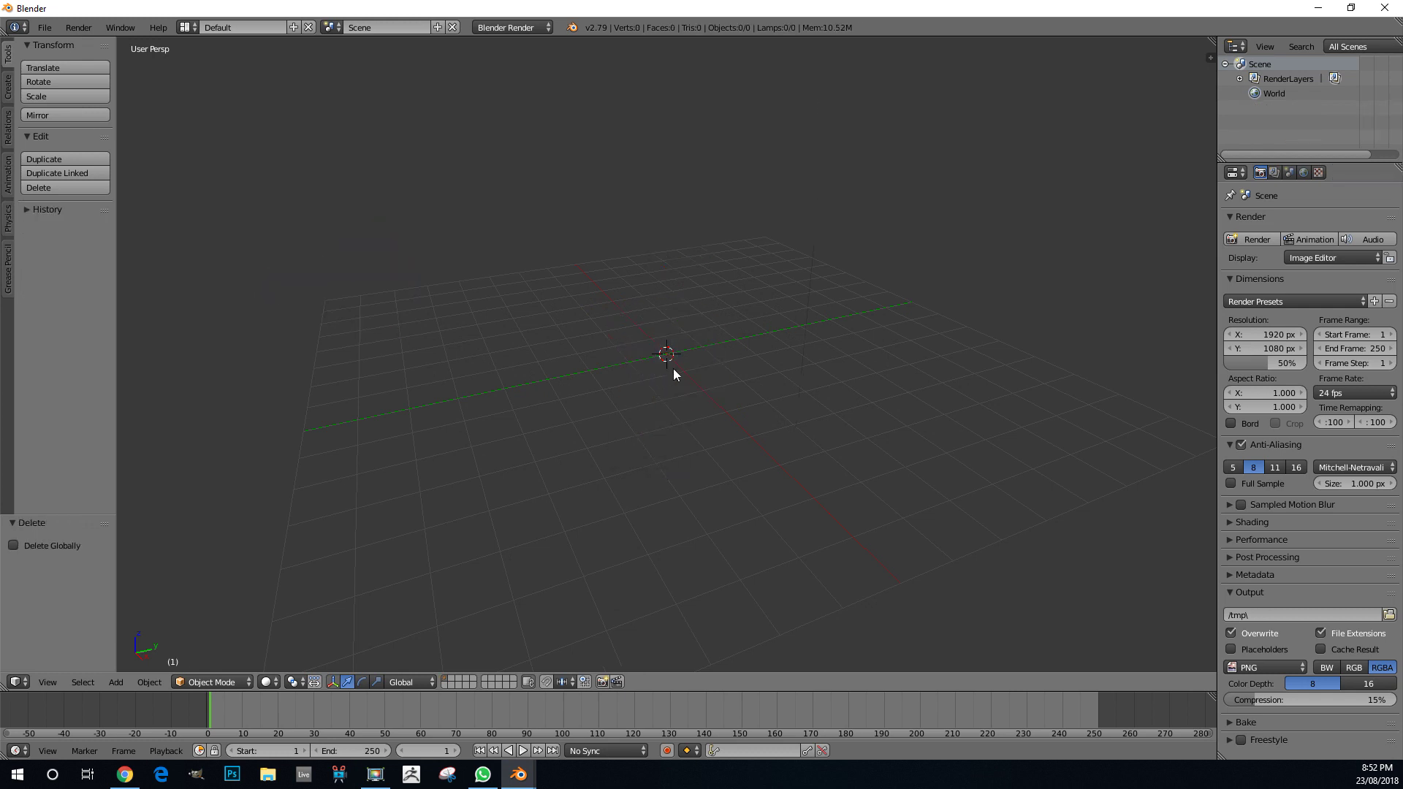
# - Add a Monkey mesh at the scene's centre
pyautogui.moveTo(590, 375); pyautogui.dragTo(594, 423, button='middle')
pyautogui.click(117, 682)
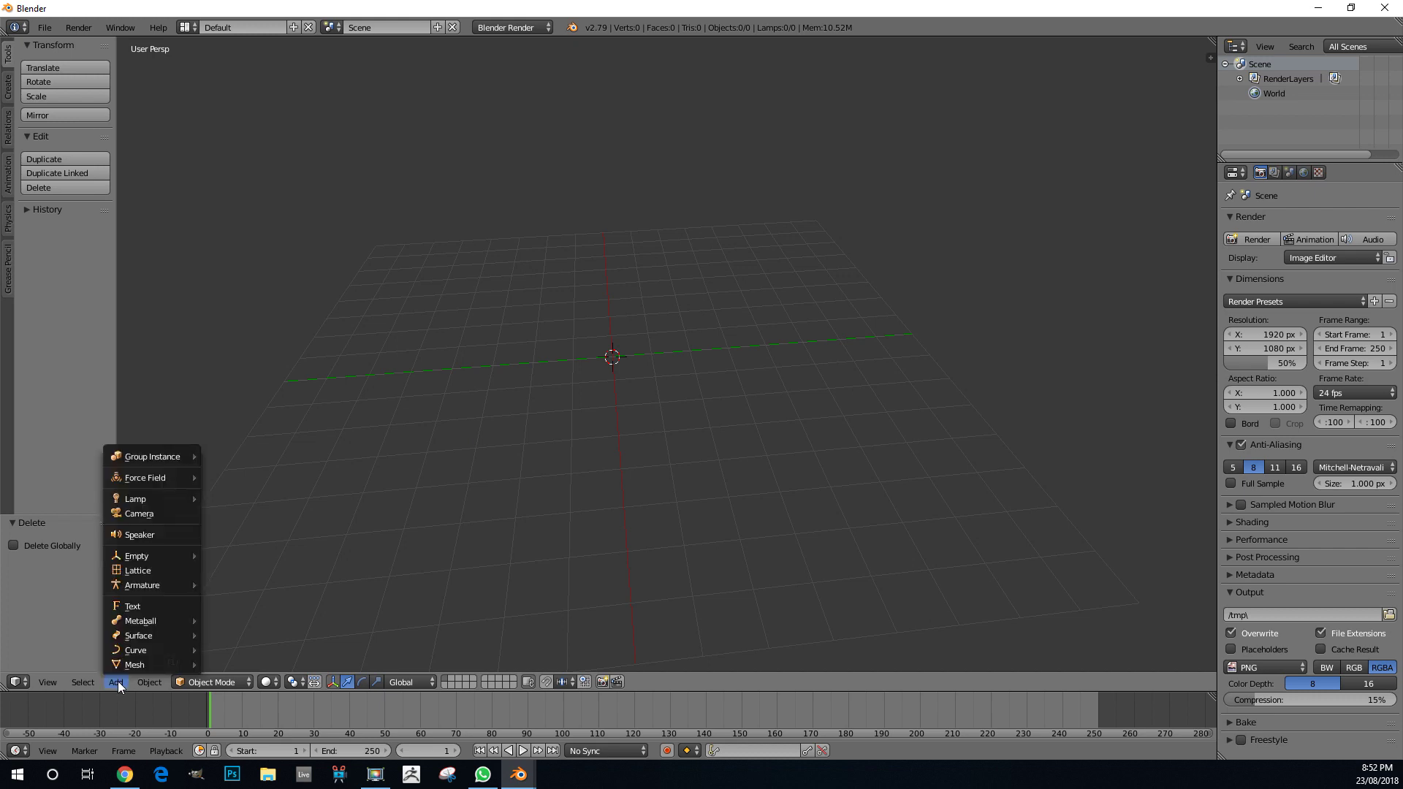
pyautogui.moveTo(166, 666)
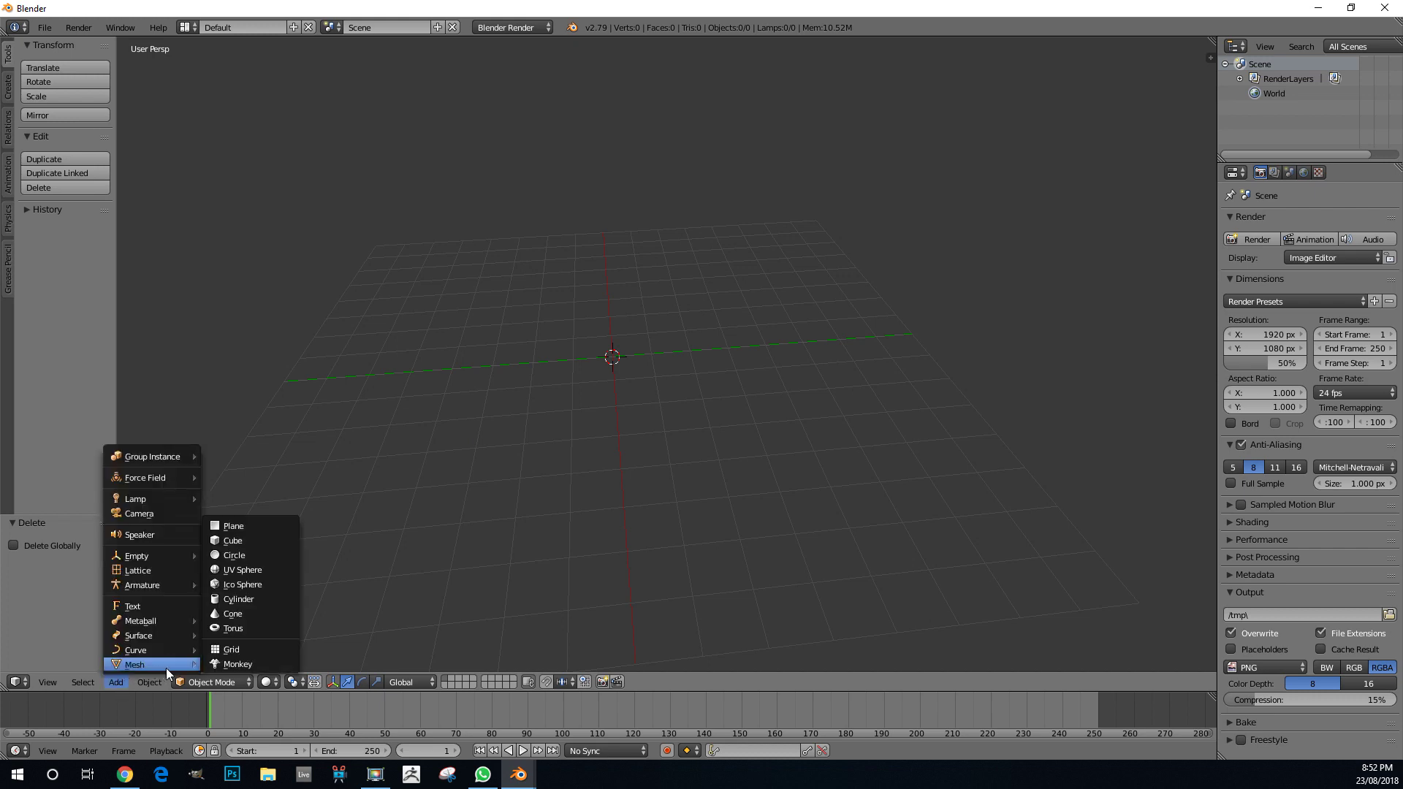
pyautogui.click(257, 665)
pyautogui.moveTo(506, 339); pyautogui.dragTo(594, 371, button='middle')
pyautogui.scroll(7, 656, 310)
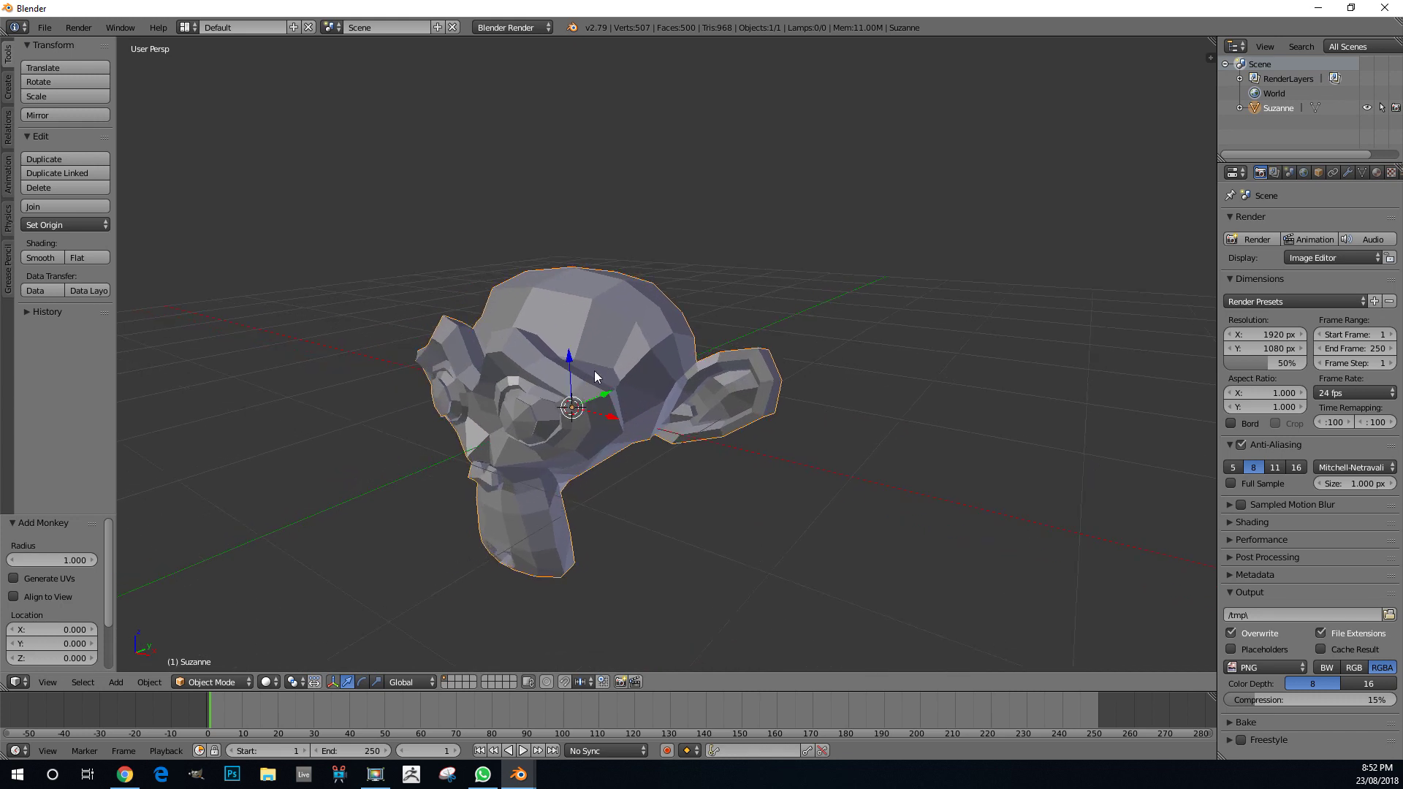
# - Add a Subdivision Surface modifier with 2 view subdivisions to the monkey head and shade it smooth
pyautogui.click(1348, 172)
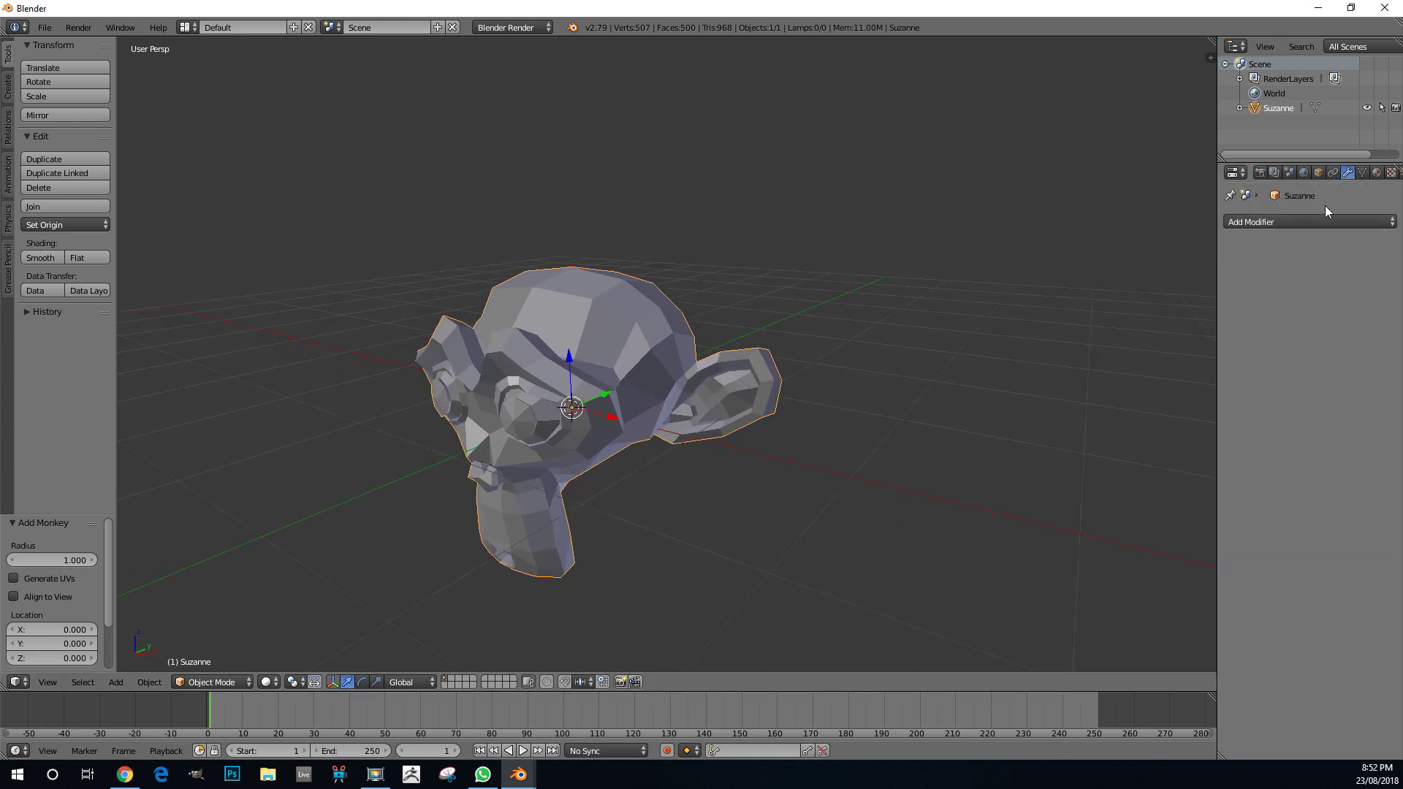
pyautogui.click(1283, 222)
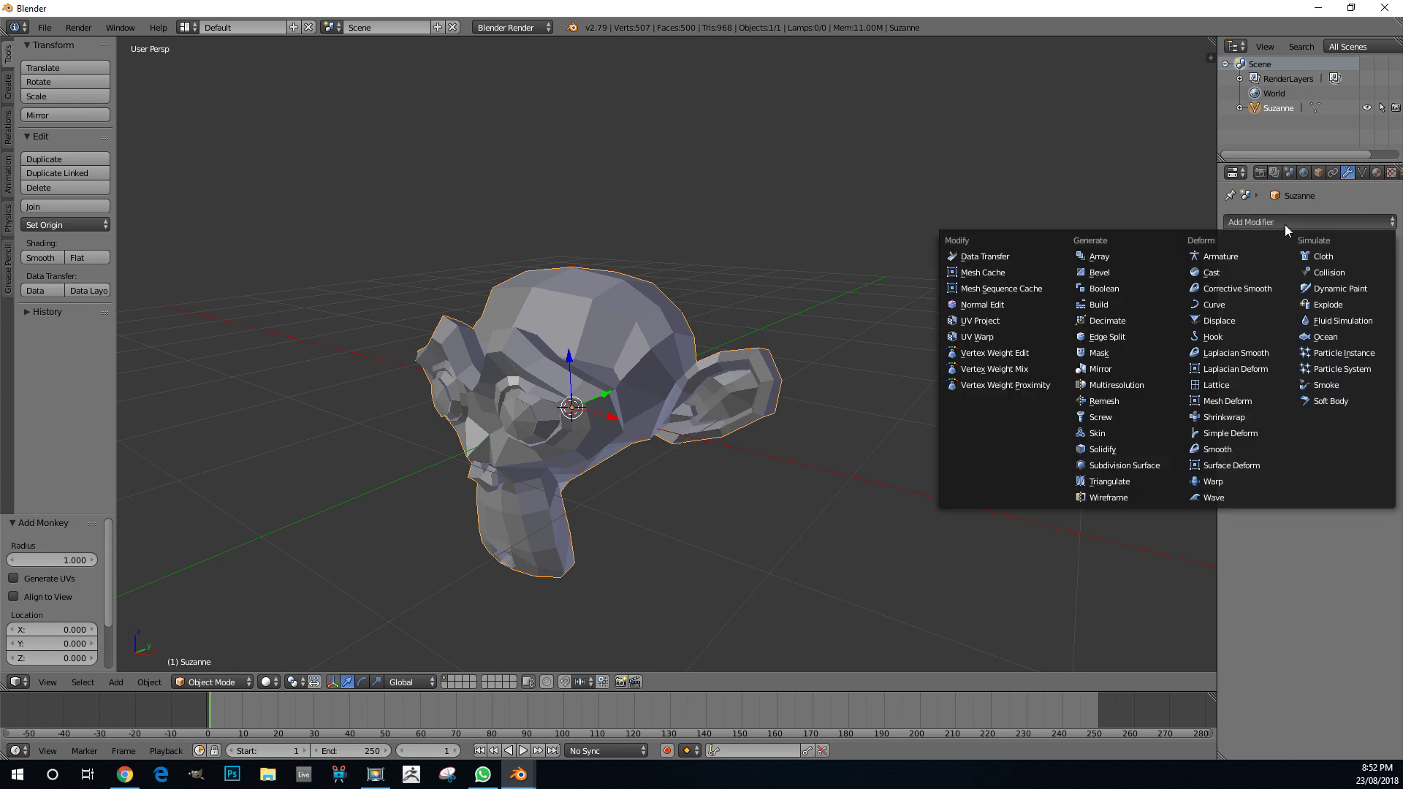
pyautogui.click(1148, 465)
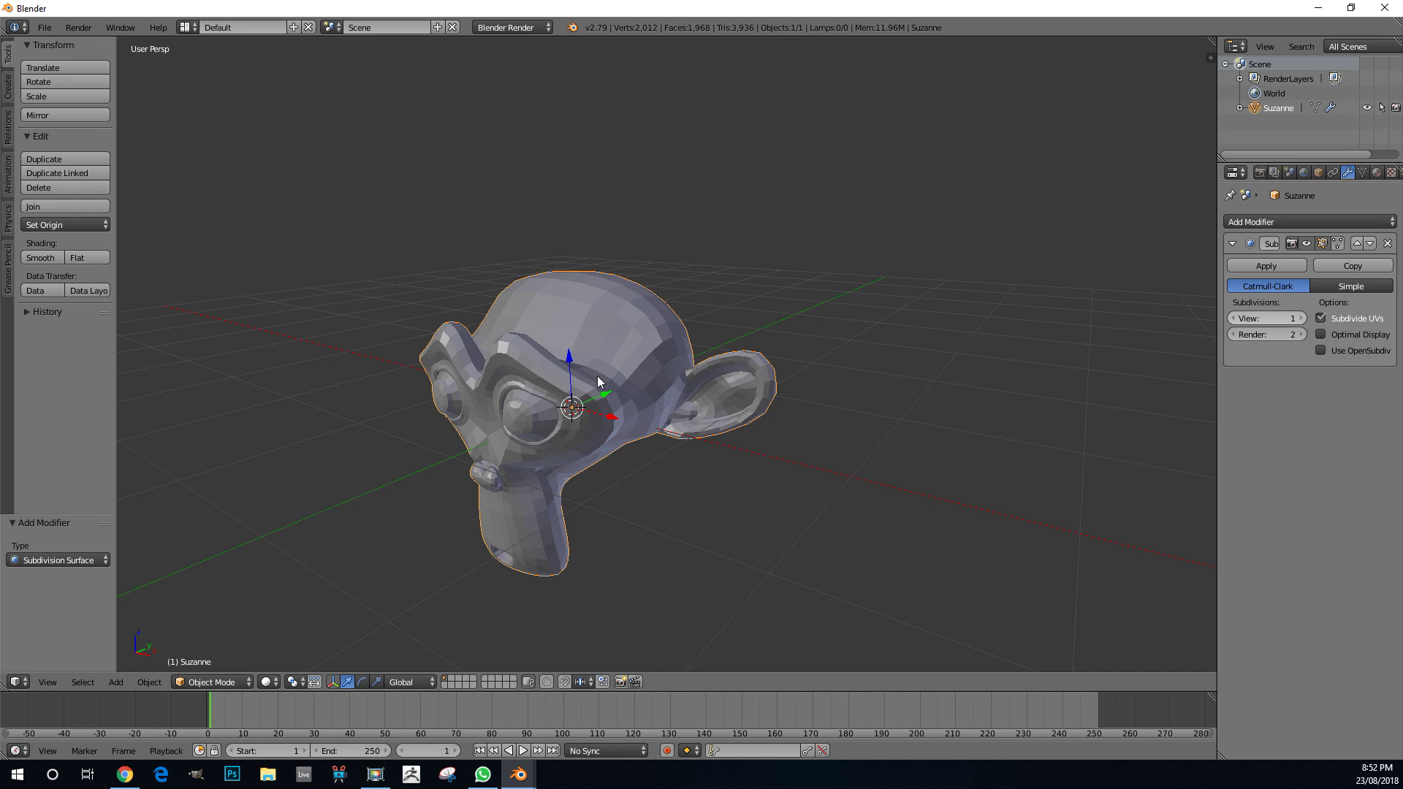
pyautogui.hotkey('ctrl', '2')
pyautogui.scroll(3, 749, 369)
pyautogui.scroll(-5, 749, 369)
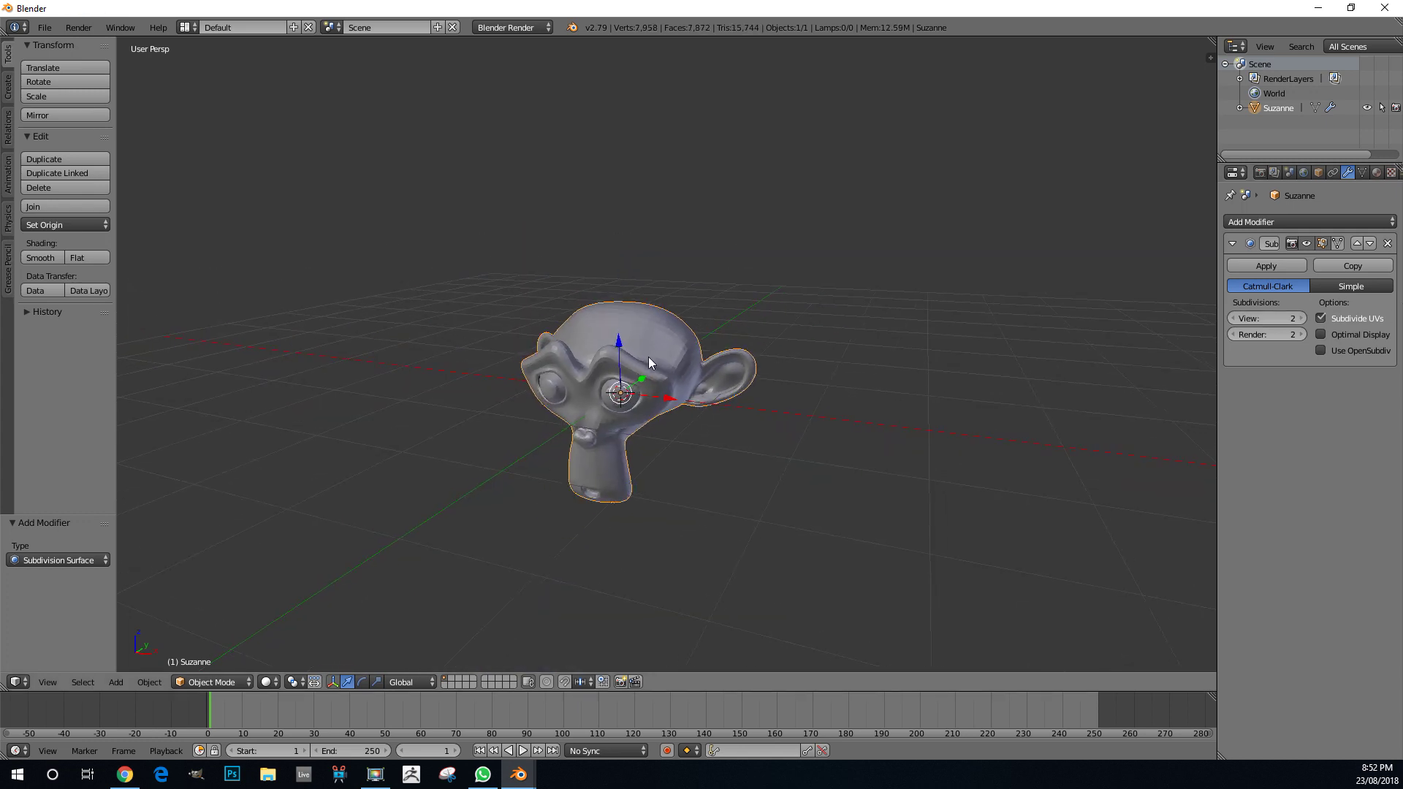
pyautogui.click(40, 257)
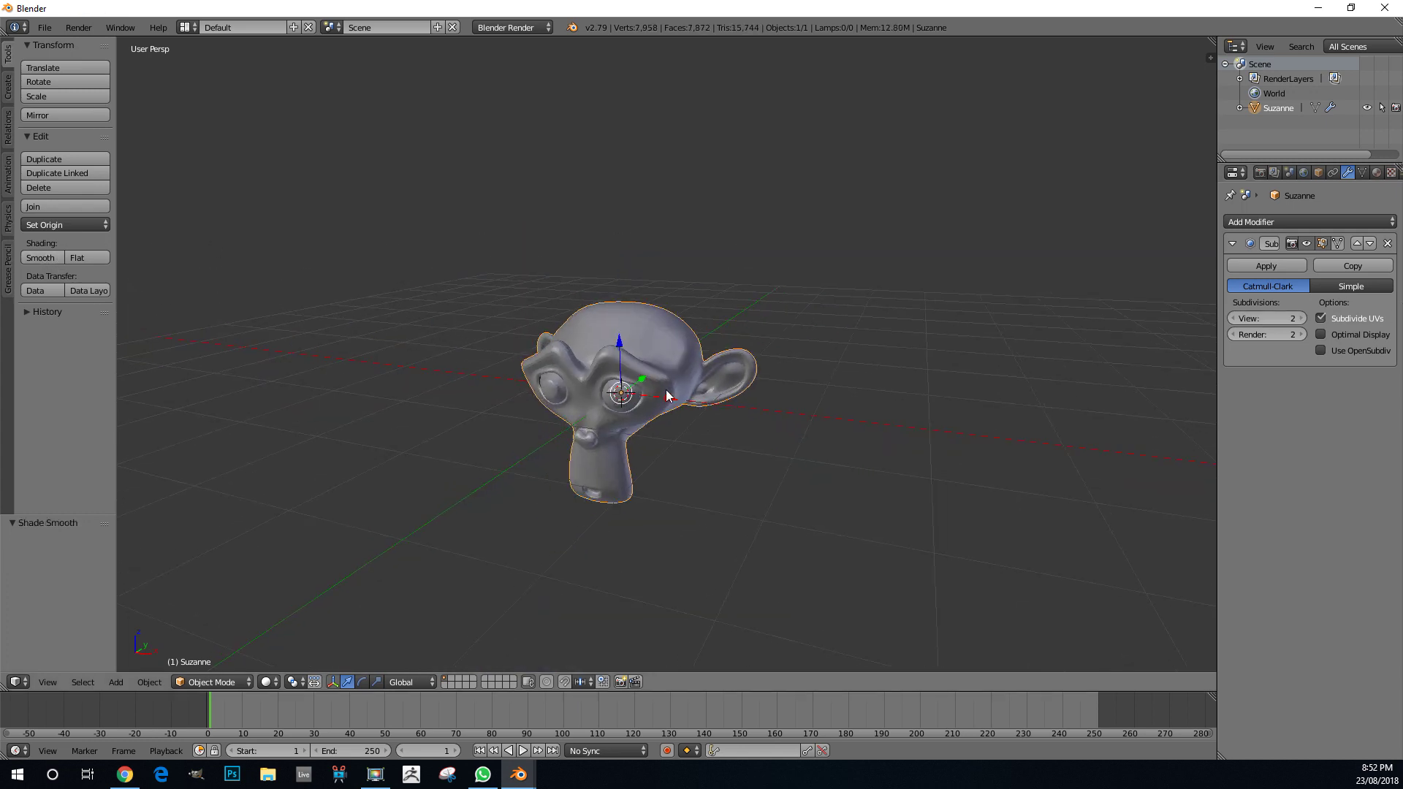
# - In the right side view, tilt the monkey head back and raise it about 0.47 units to rest on the ground line
pyautogui.press('KP_3')
pyautogui.press('r')
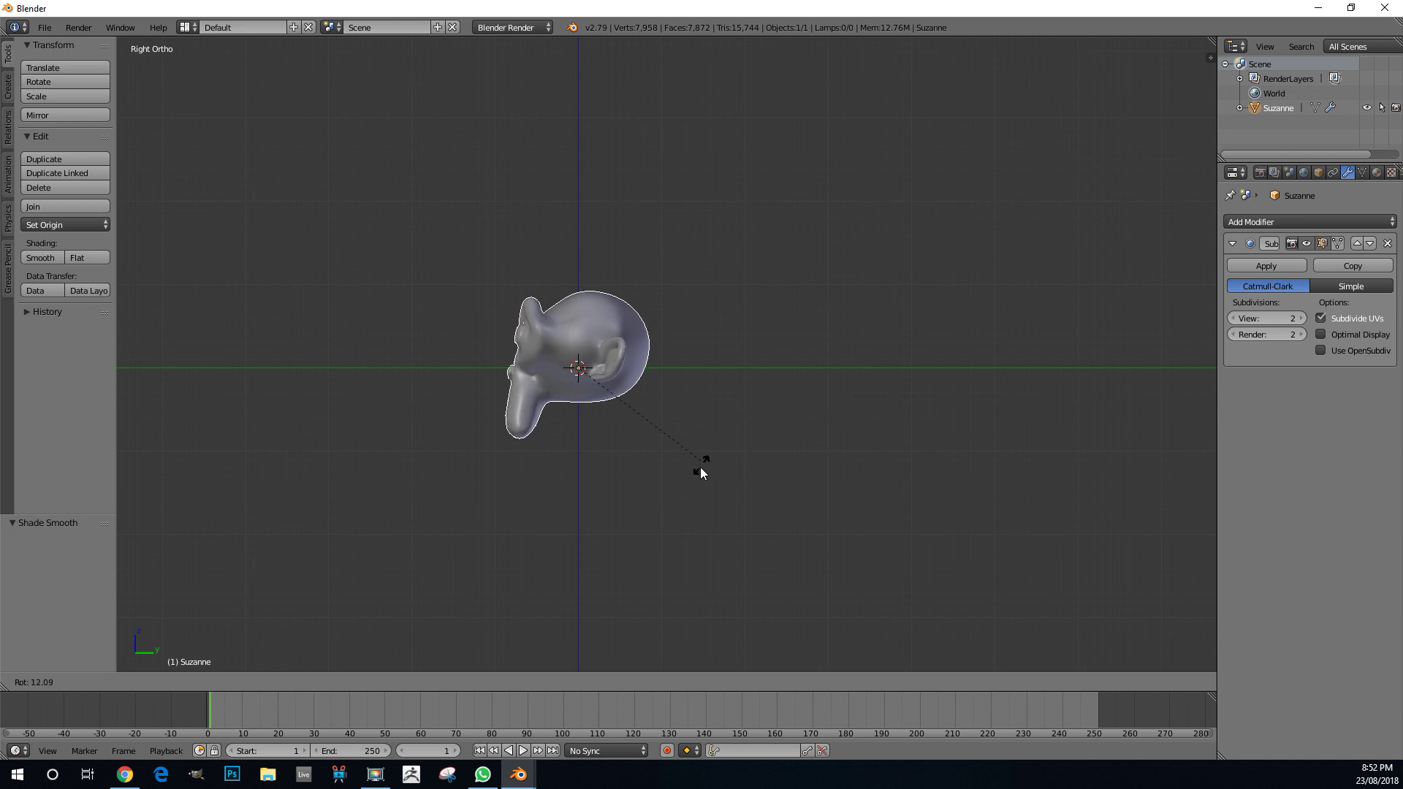
pyautogui.click(665, 512)
pyautogui.press('g')
pyautogui.click(669, 474)
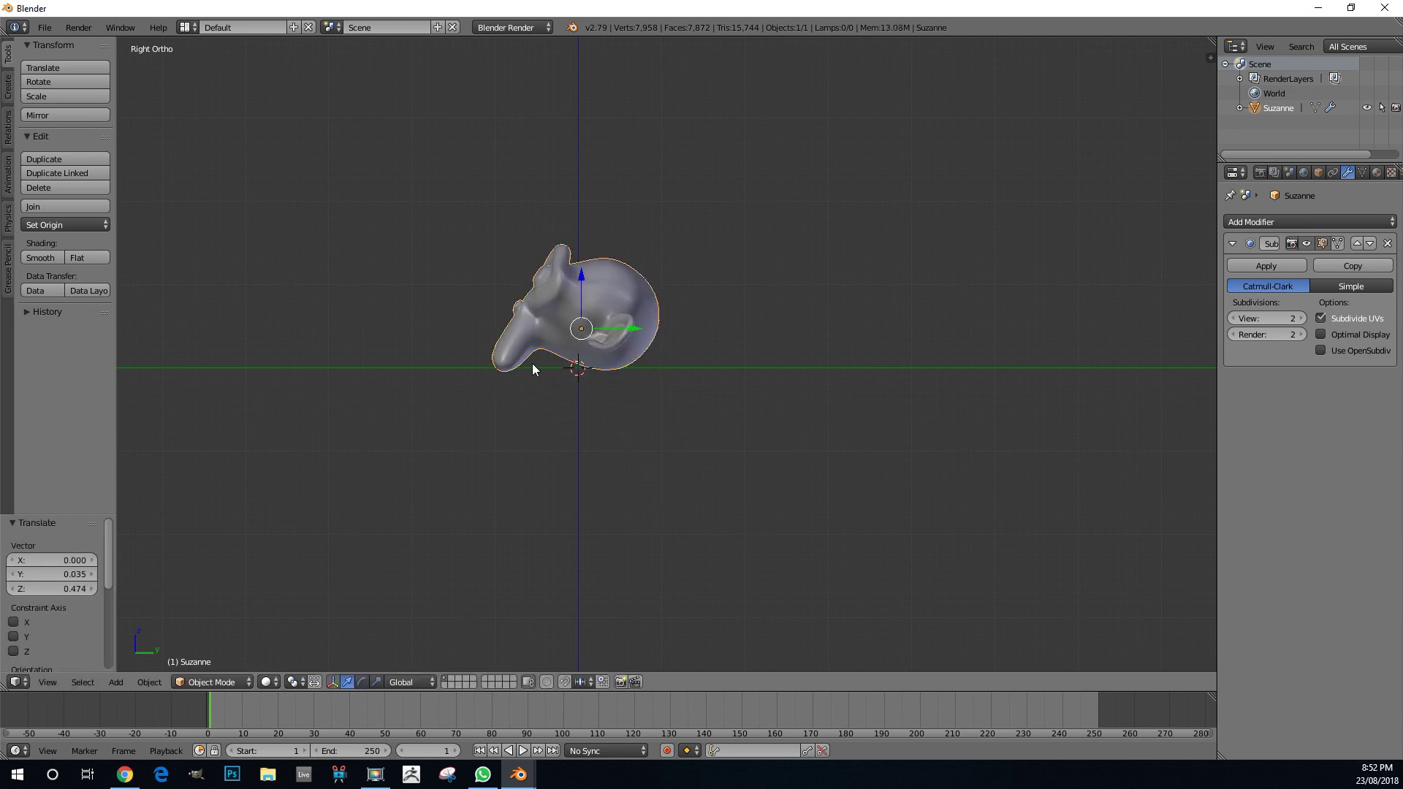
pyautogui.moveTo(532, 362); pyautogui.dragTo(685, 356, button='middle')
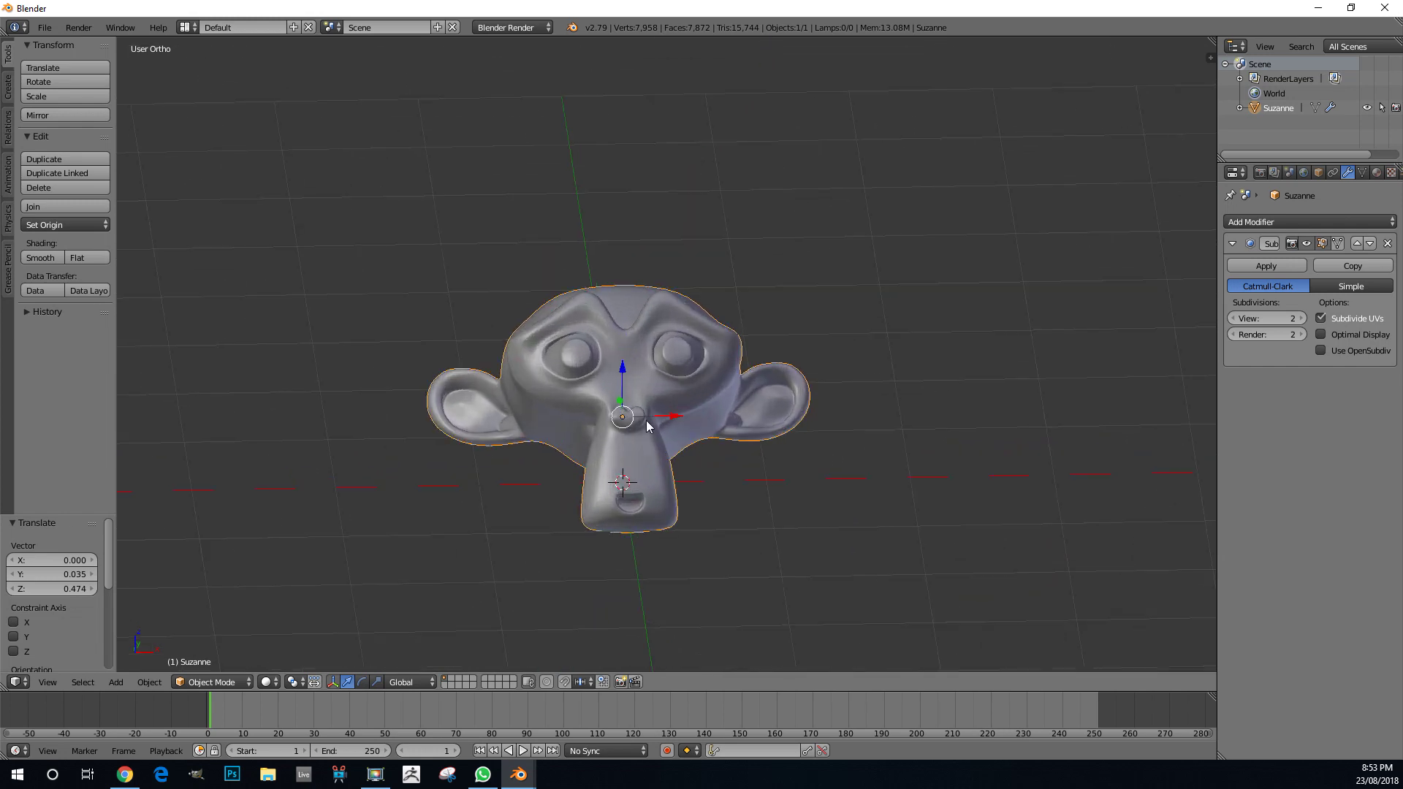
# - Examine the smoothed monkey head's surface and default shading up close and from several angles
pyautogui.press('a')
pyautogui.press('a')
pyautogui.scroll(2, 675, 347)
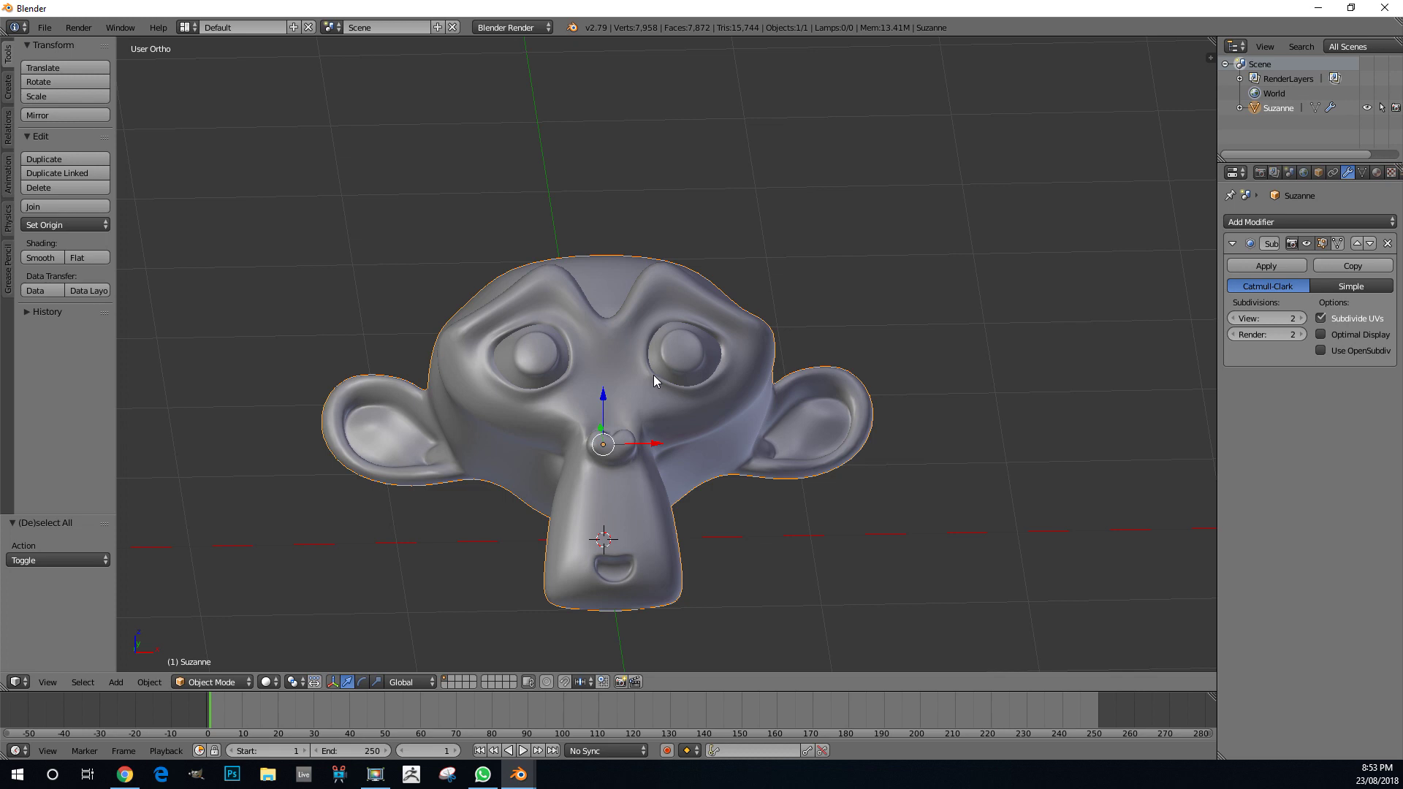
pyautogui.scroll(-2, 653, 374)
pyautogui.scroll(2, 708, 383)
pyautogui.scroll(-3, 654, 449)
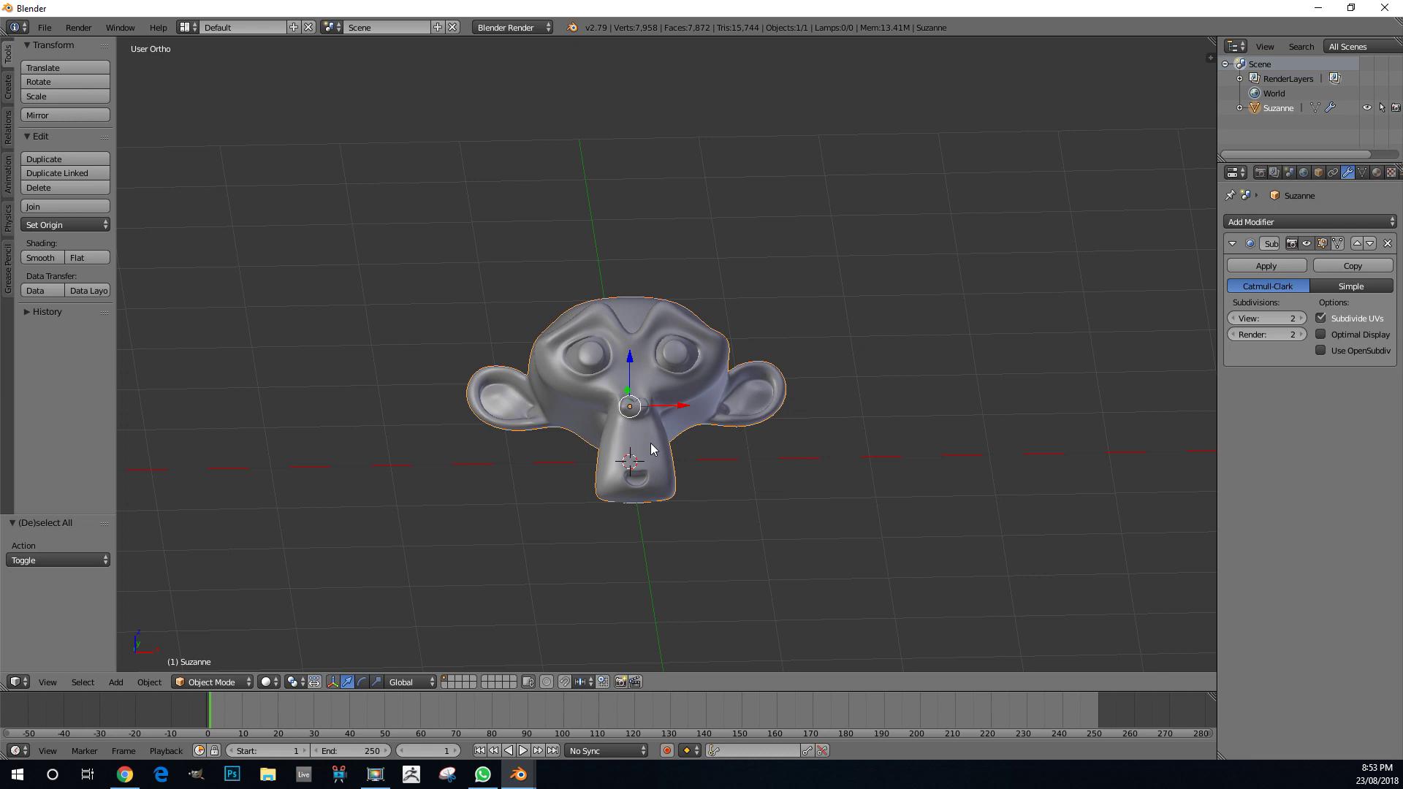
pyautogui.scroll(4, 653, 448)
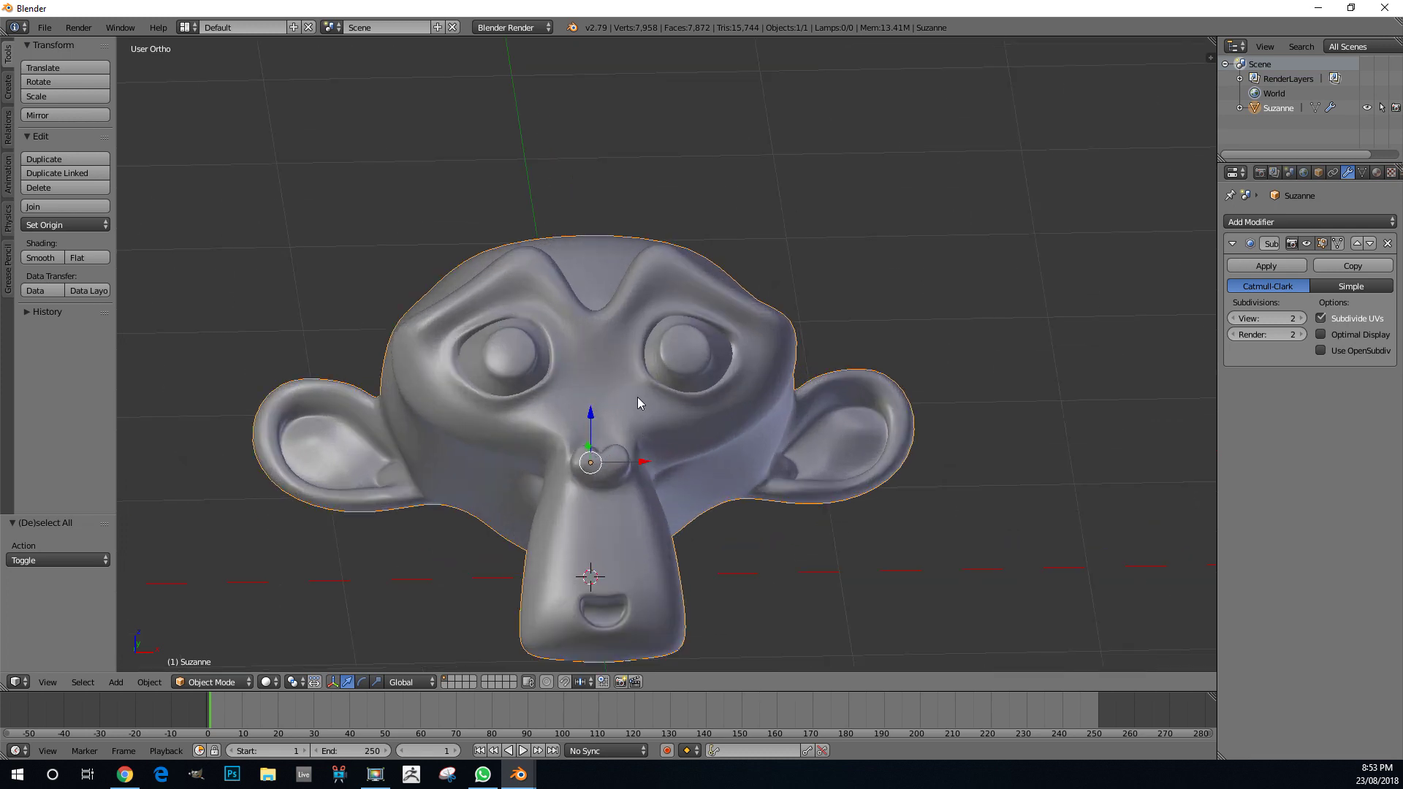
pyautogui.scroll(-4, 596, 291)
pyautogui.moveTo(650, 311)
pyautogui.mouseDown(button='middle')
pyautogui.moveTo(562, 318)
pyautogui.moveTo(634, 317)
pyautogui.mouseUp(button='middle')
pyautogui.scroll(2, 628, 321)
pyautogui.moveTo(718, 465); pyautogui.dragTo(785, 430, button='middle')
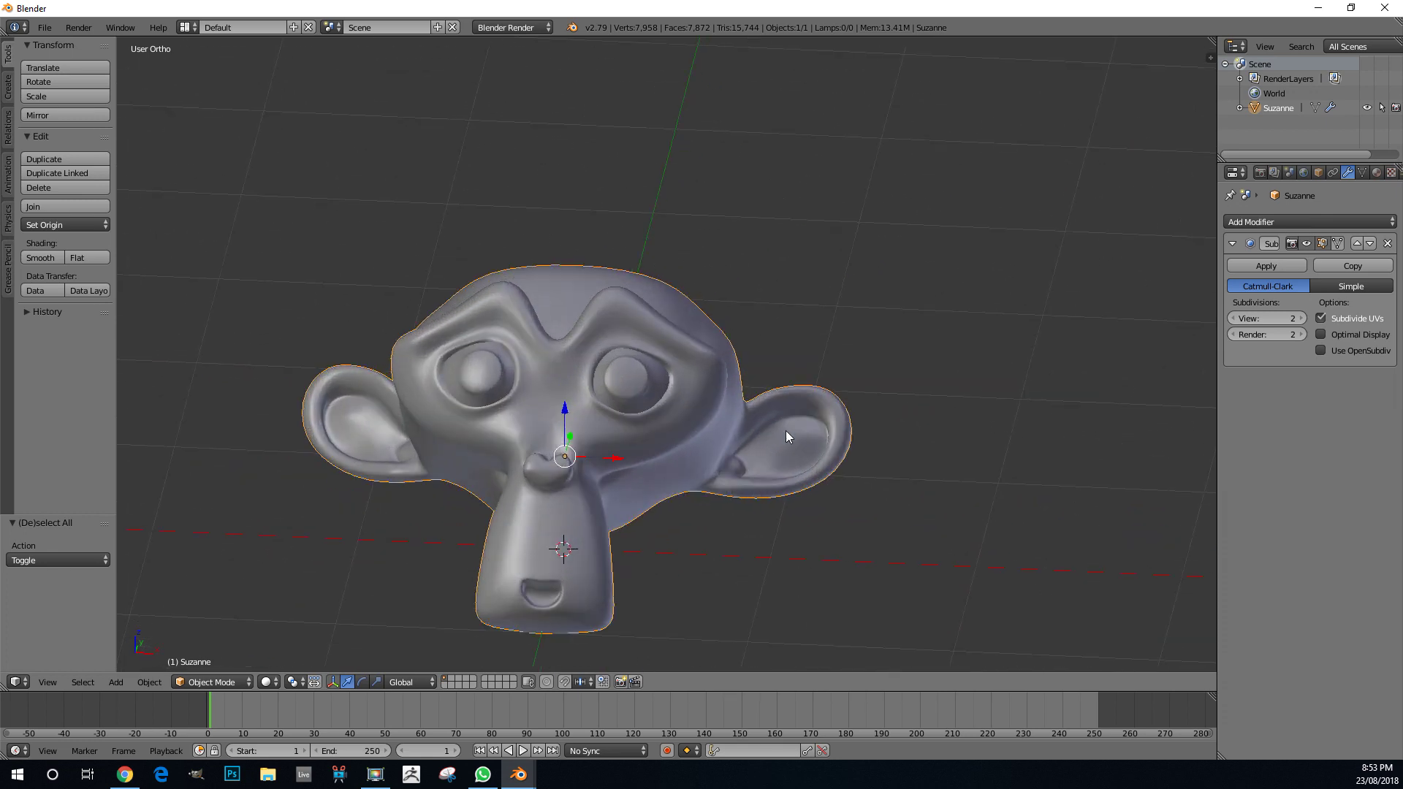
pyautogui.moveTo(804, 351); pyautogui.dragTo(739, 348, button='middle')
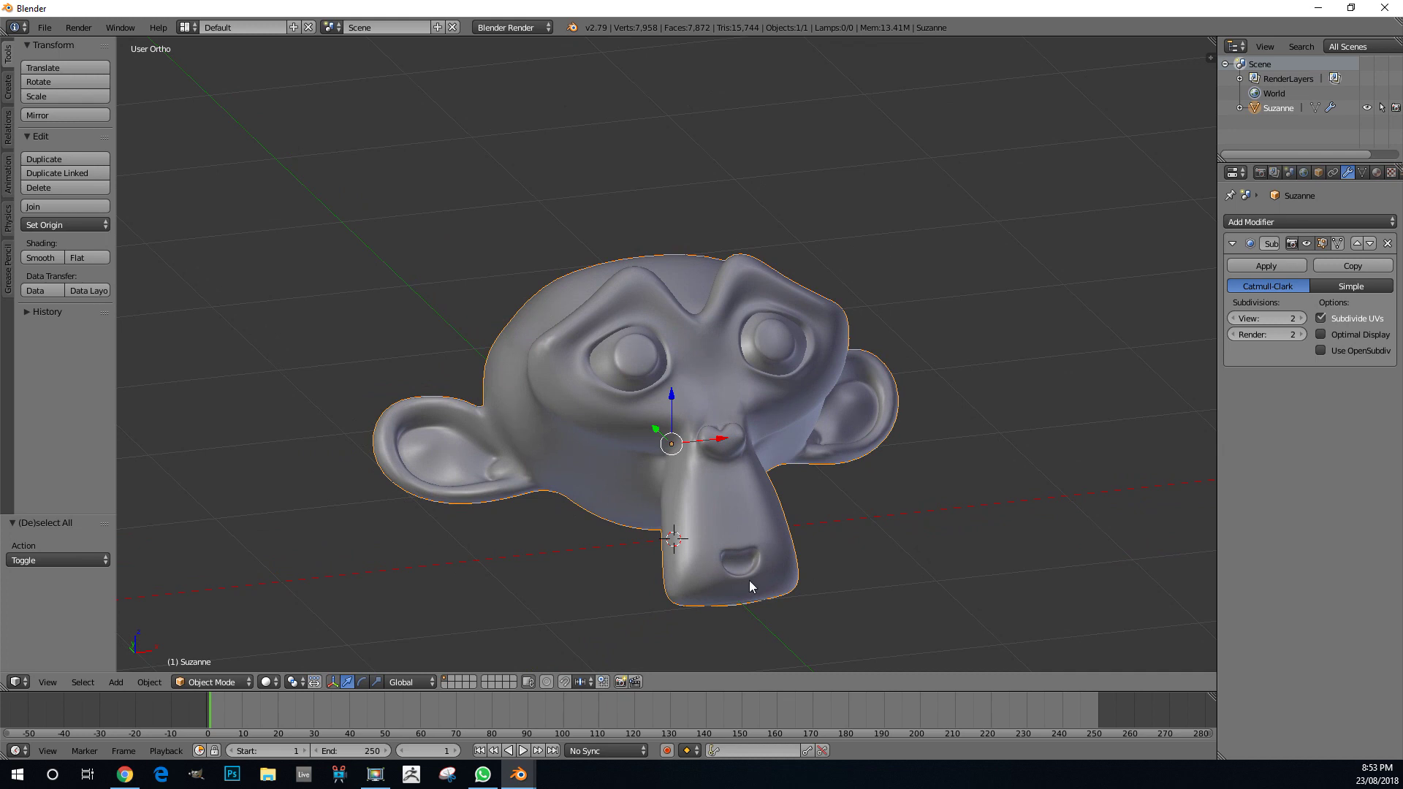
pyautogui.scroll(2, 678, 606)
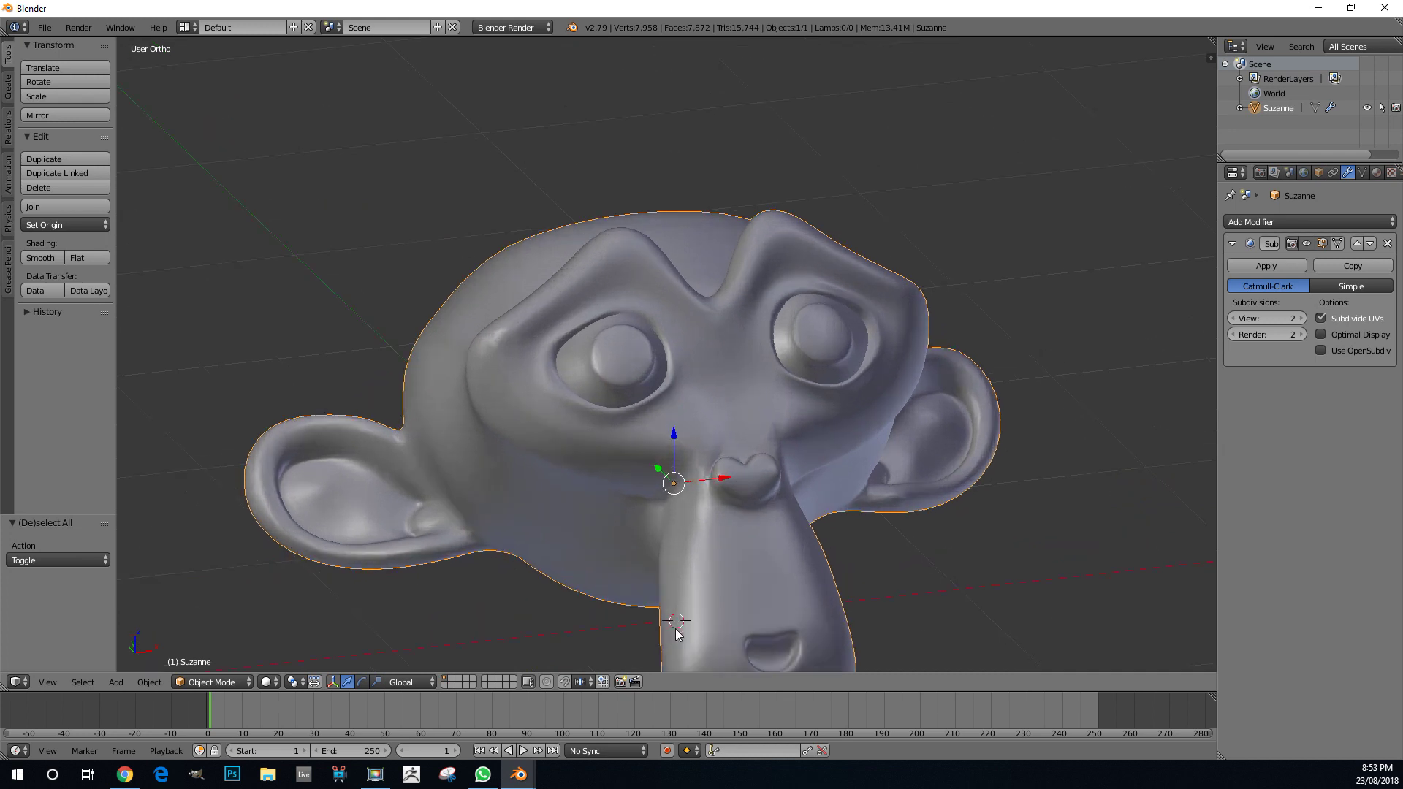
pyautogui.keyDown('shift'); pyautogui.moveTo(549, 452); pyautogui.dragTo(480, 274, button='middle'); pyautogui.keyUp('shift')
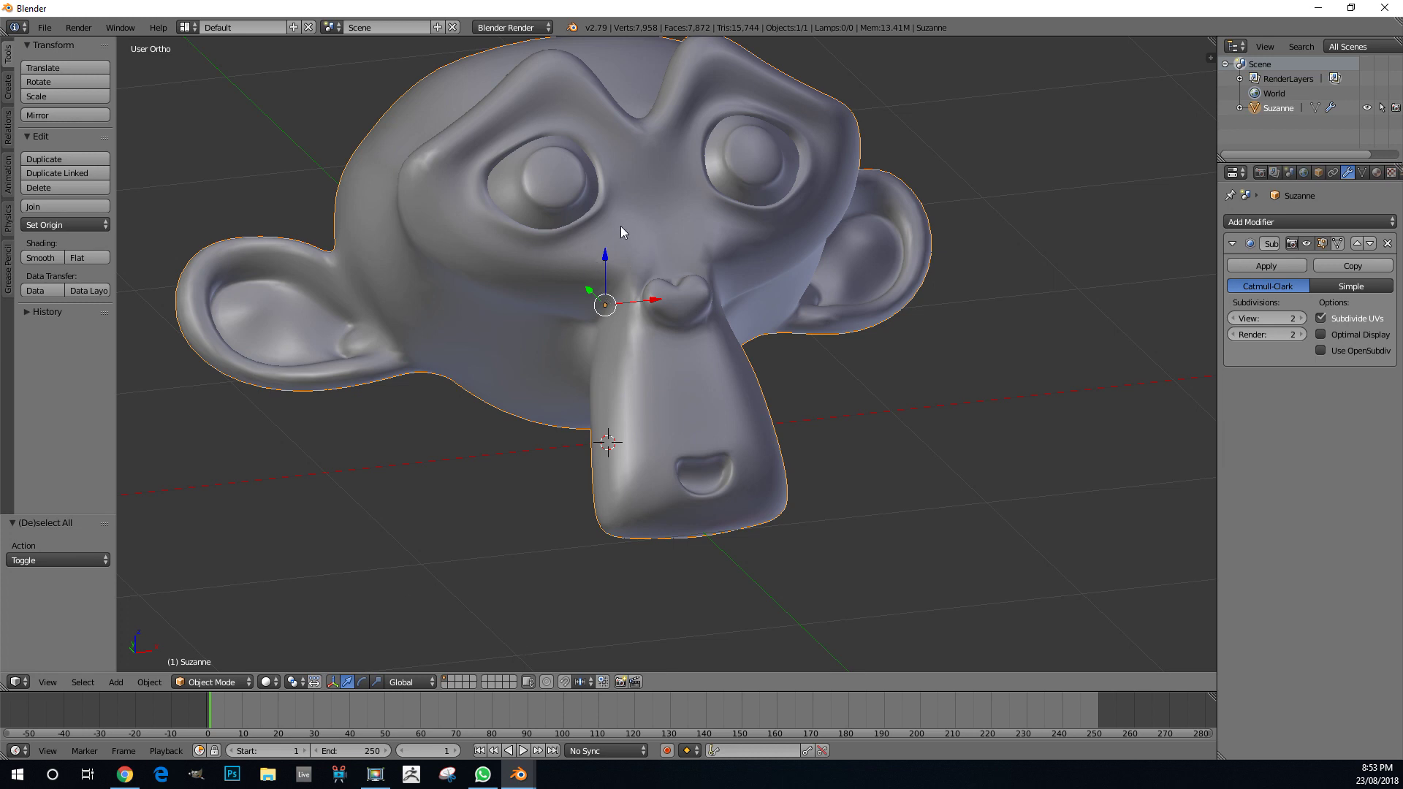
pyautogui.keyDown('shift'); pyautogui.moveTo(620, 226); pyautogui.dragTo(628, 342, button='middle'); pyautogui.keyUp('shift')
pyautogui.scroll(-2, 583, 338)
pyautogui.scroll(1, 598, 382)
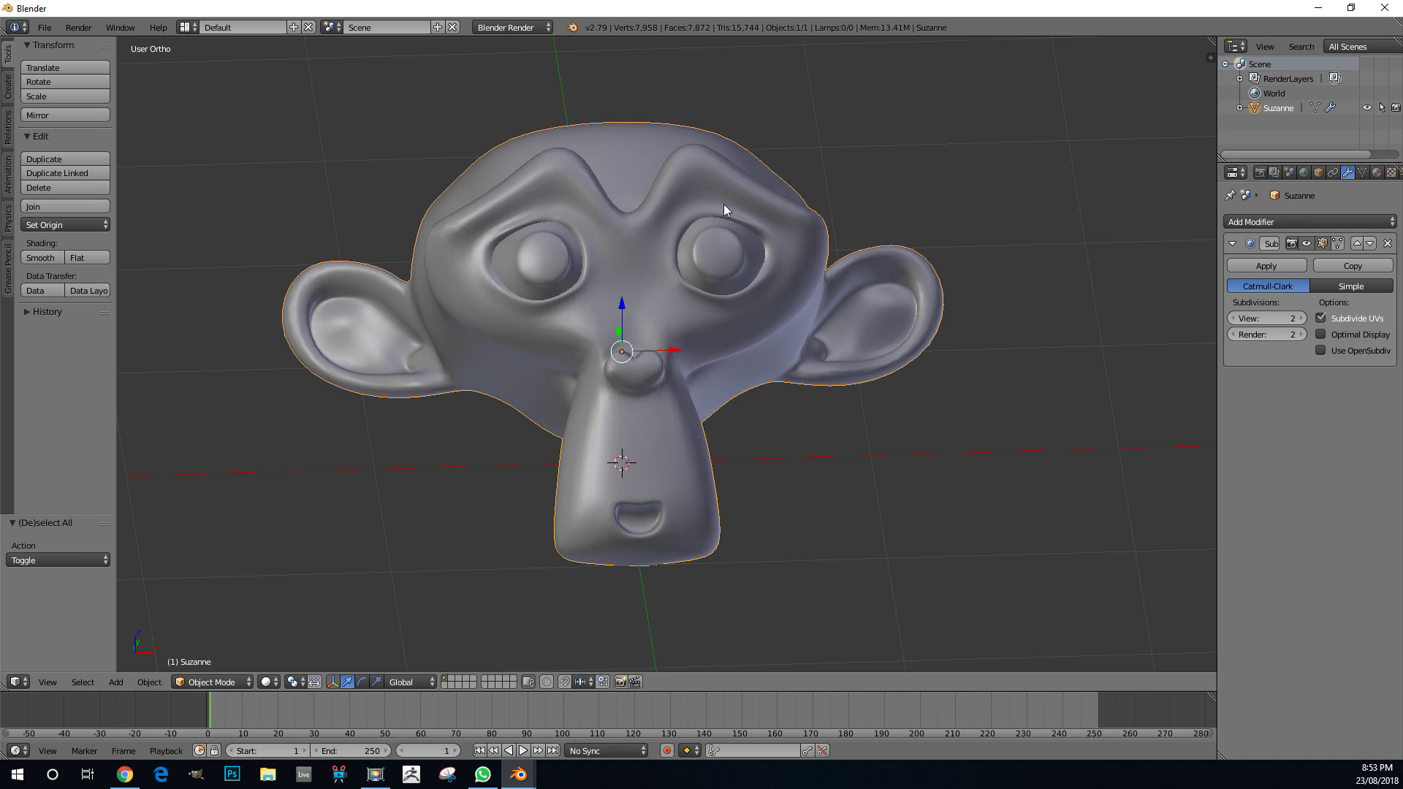
pyautogui.scroll(1, 549, 468)
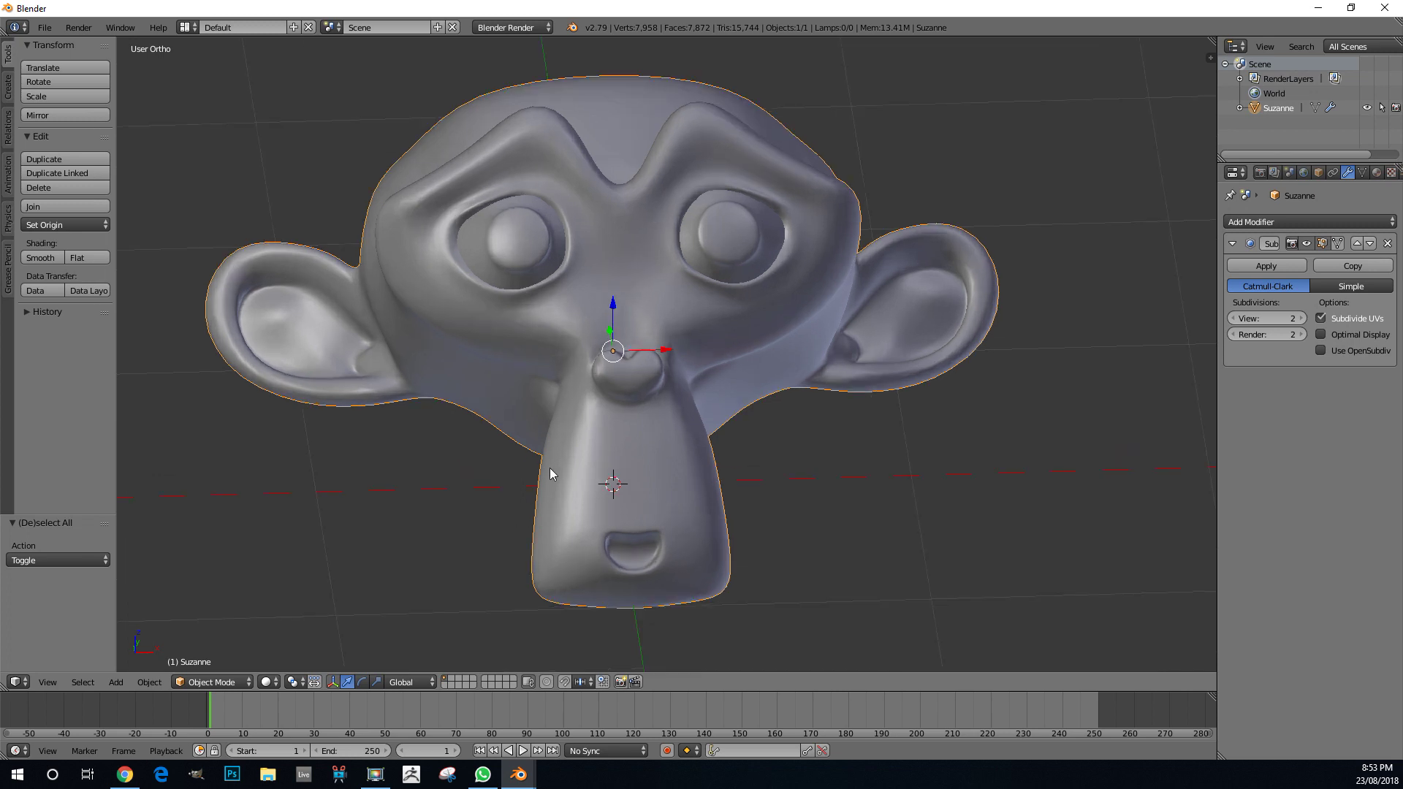
pyautogui.scroll(-2, 554, 466)
pyautogui.keyDown('shift'); pyautogui.moveTo(734, 362); pyautogui.dragTo(758, 388, button='middle'); pyautogui.keyUp('shift')
pyautogui.scroll(-1, 735, 398)
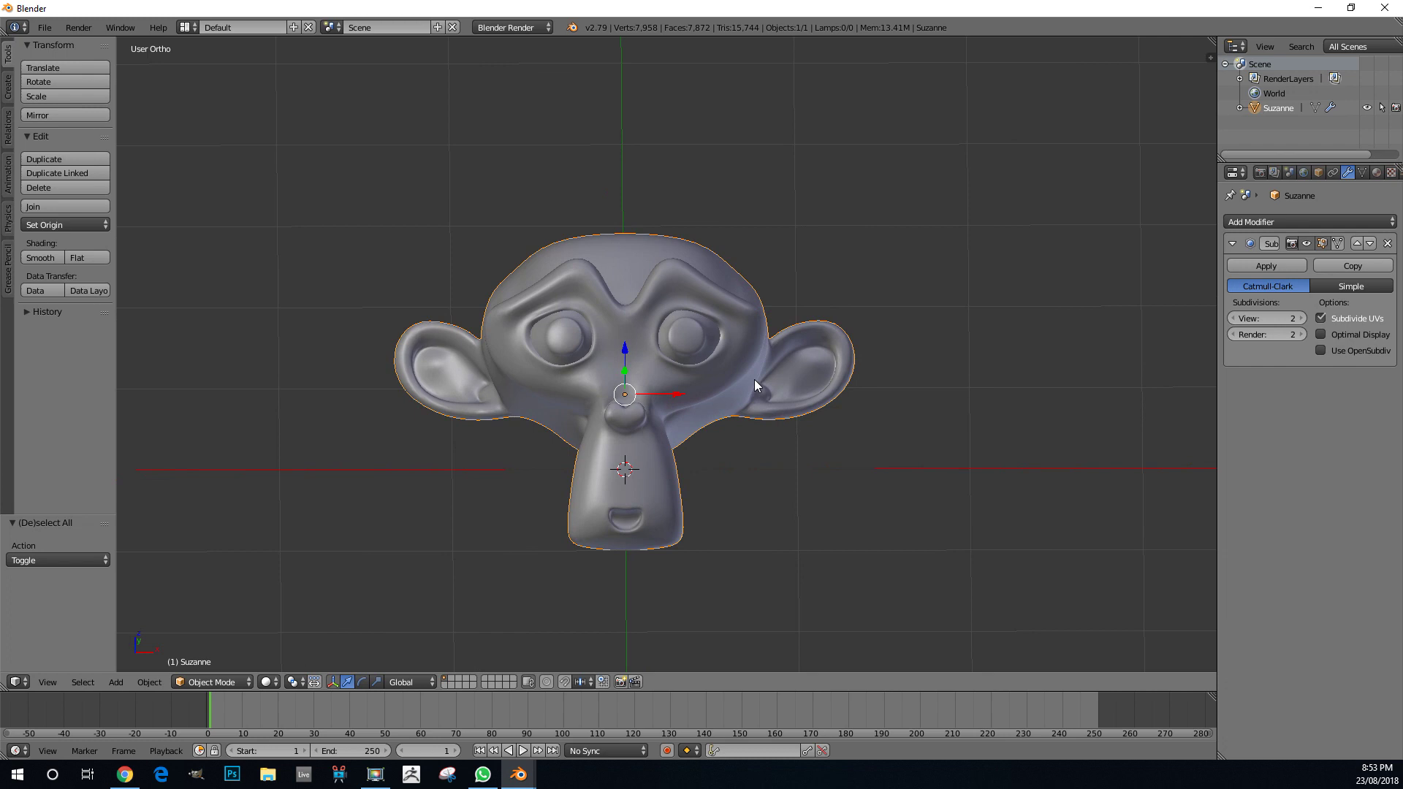
# - Switch the screen layout to Compositing and frame the monkey head in its 3D view
pyautogui.click(180, 26)
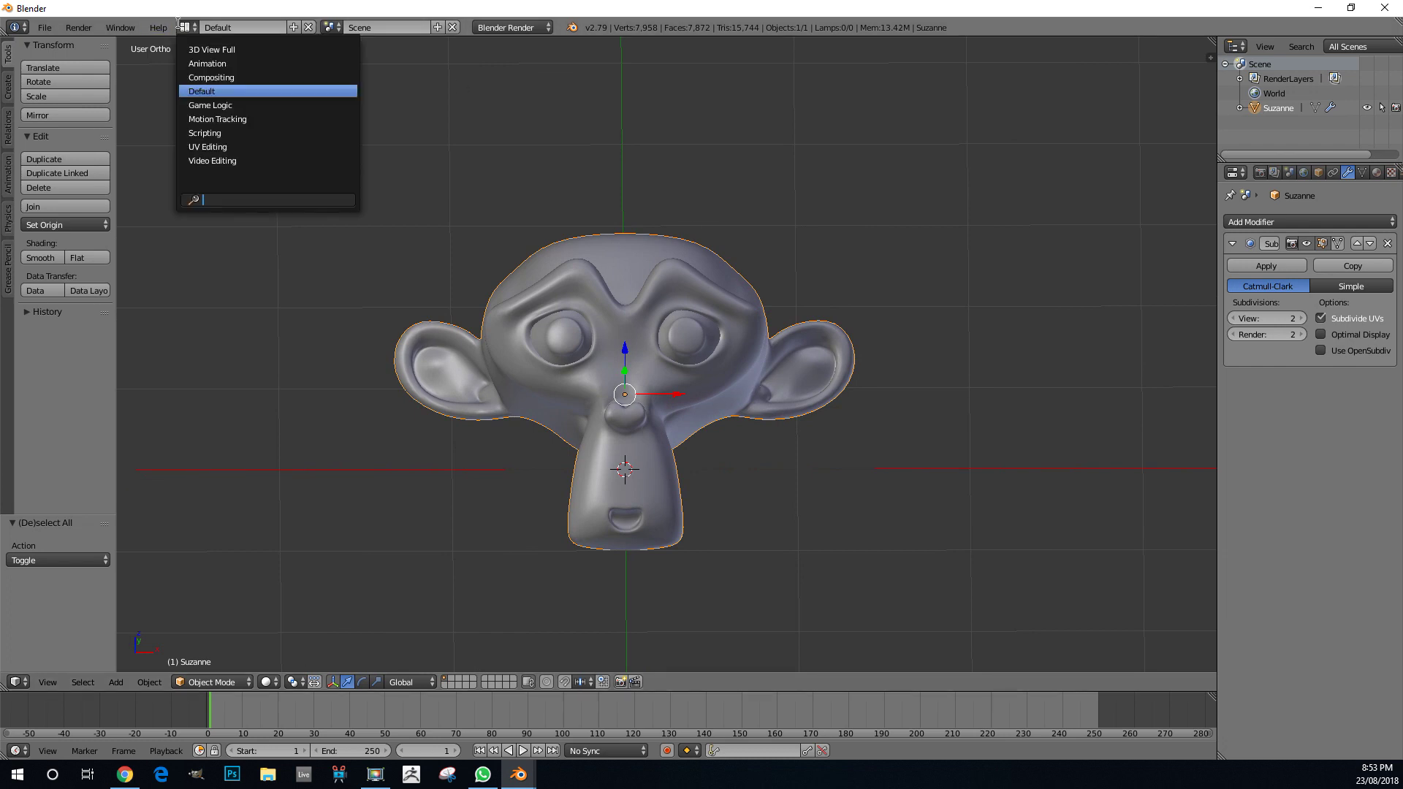
pyautogui.click(233, 77)
pyautogui.scroll(-6, 905, 621)
pyautogui.scroll(8, 823, 575)
pyautogui.moveTo(820, 577); pyautogui.dragTo(855, 573, button='middle')
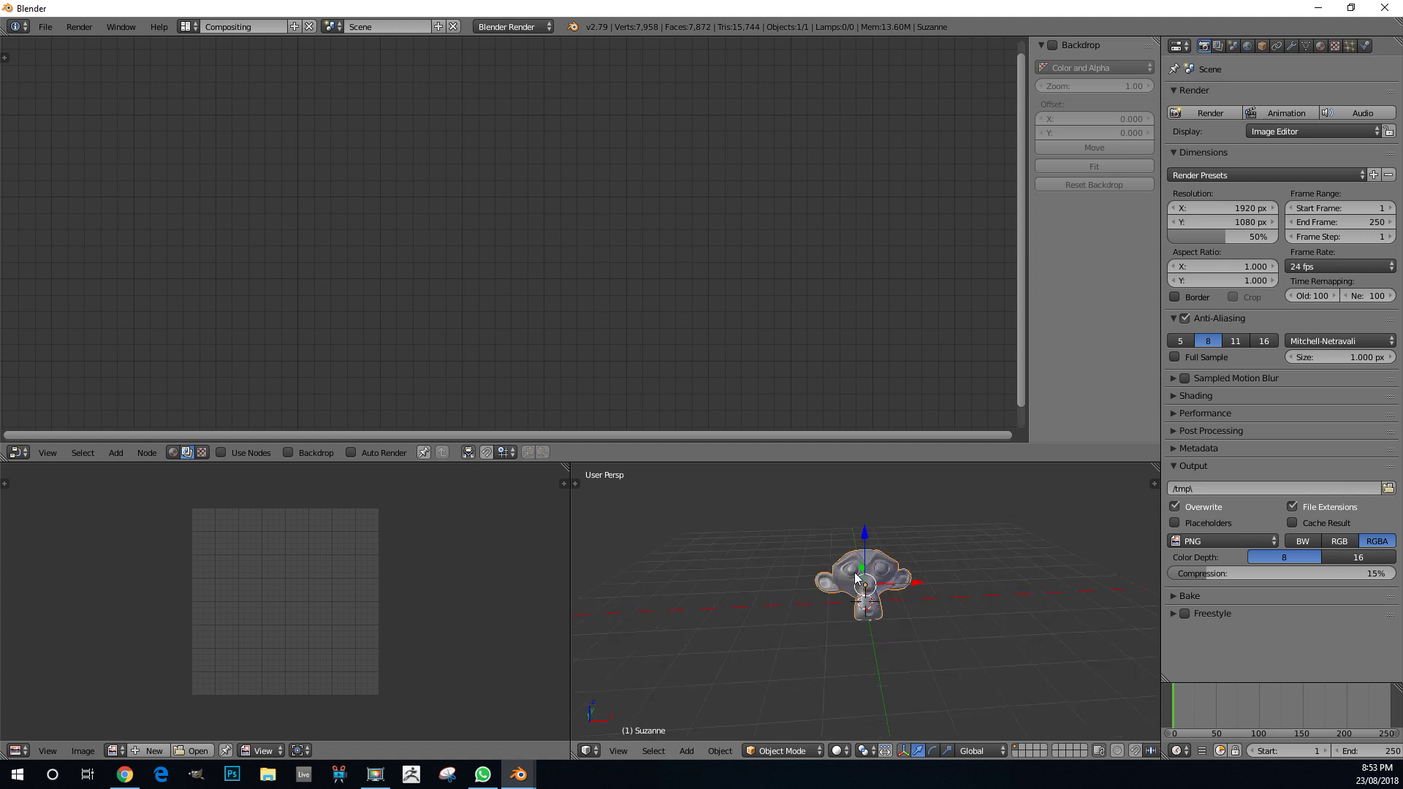
# - Add a Sun lamp to the scene and move it above the monkey head along the global Z axis
pyautogui.click(685, 751)
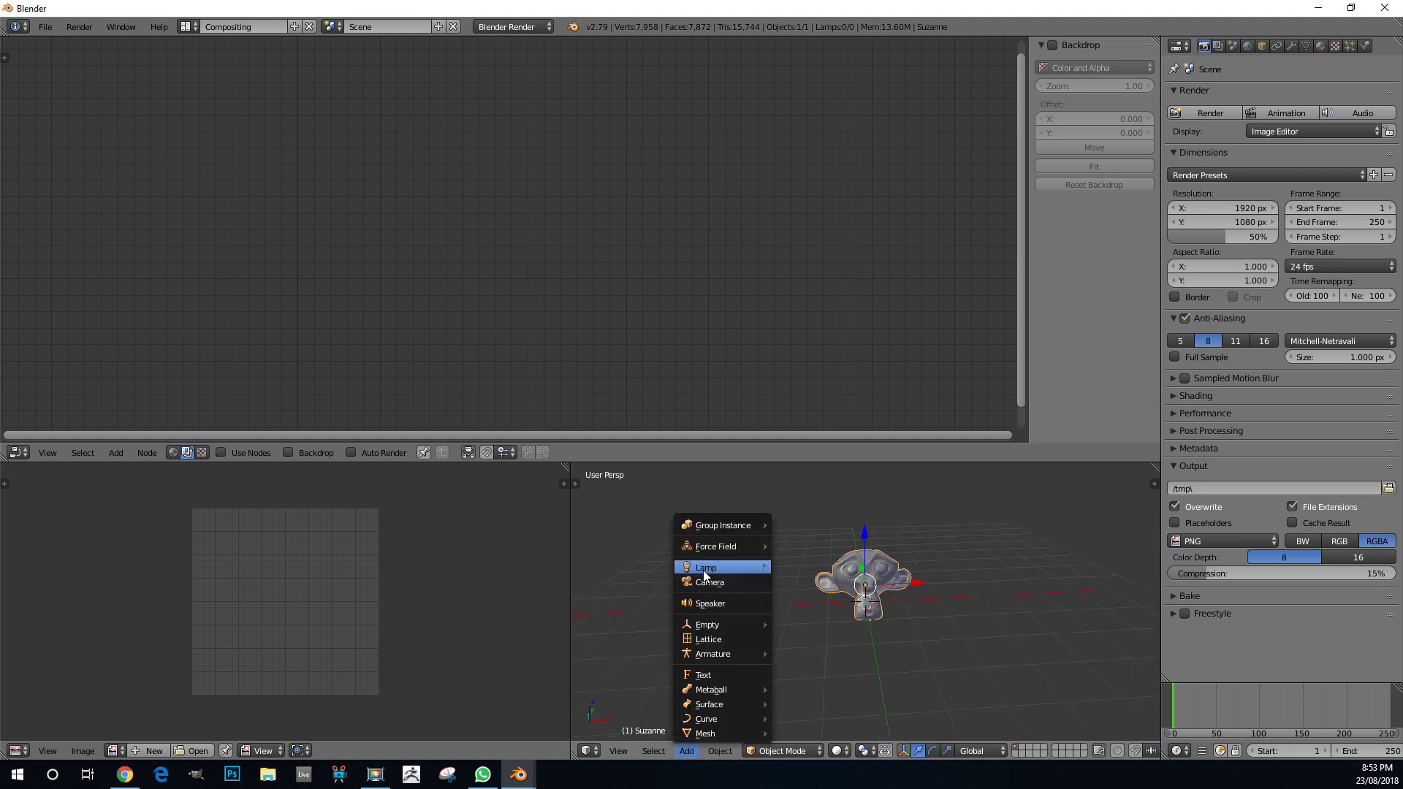
pyautogui.click(796, 583)
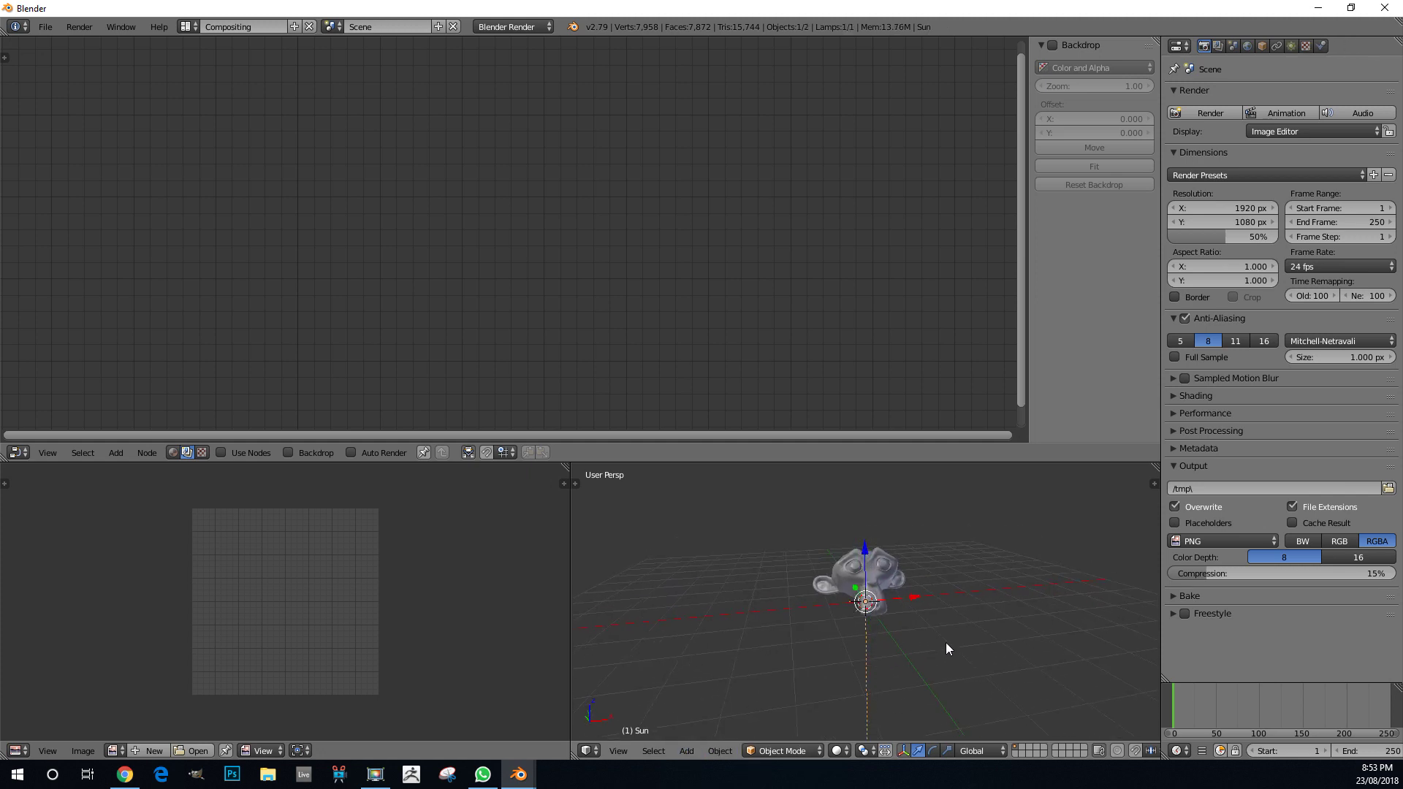
pyautogui.scroll(-2, 928, 647)
pyautogui.press('g')
pyautogui.press('z')
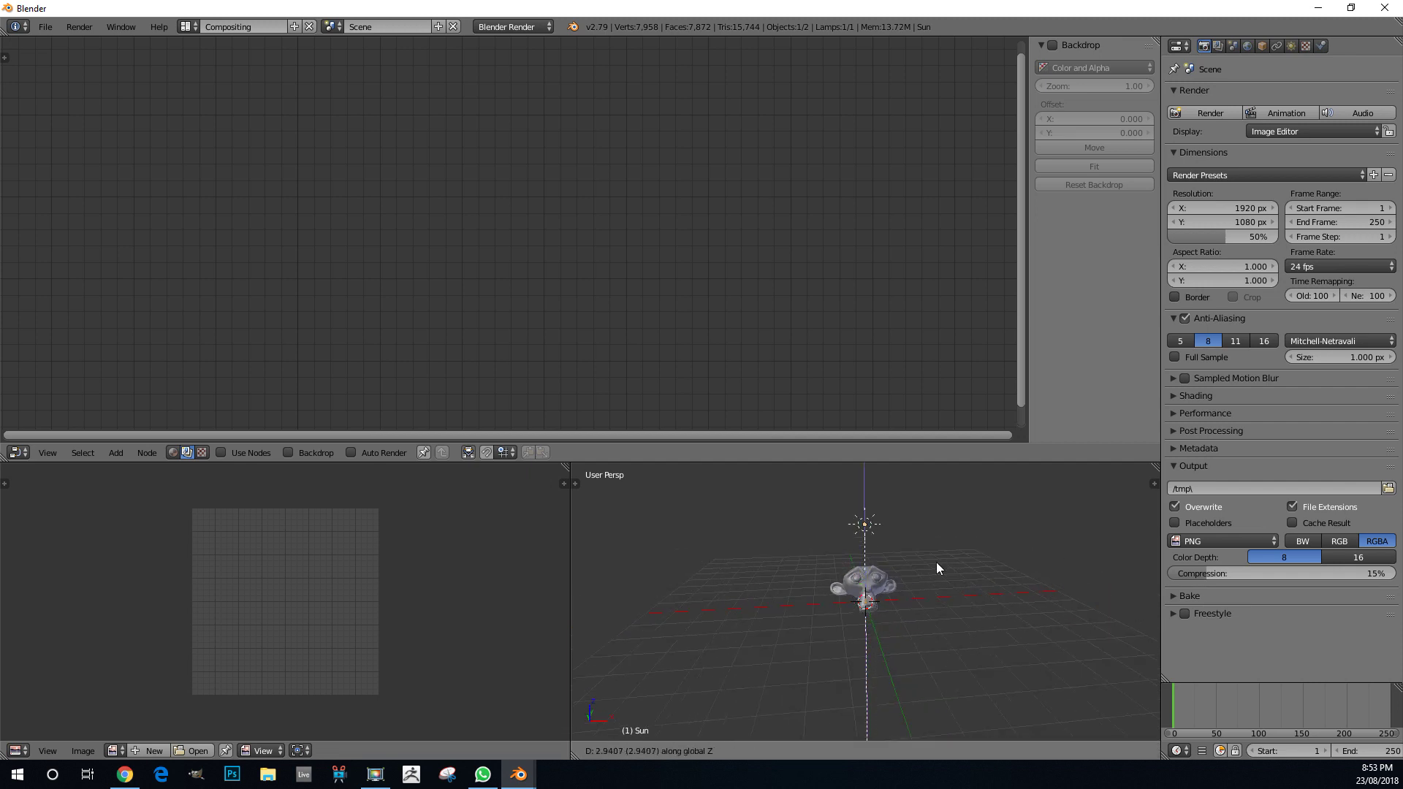
pyautogui.click(942, 511)
# - Angle the Sun lamp diagonally so it lights the monkey head from the side, and reselect the monkey head
pyautogui.moveTo(953, 601); pyautogui.dragTo(801, 546, button='middle')
pyautogui.scroll(5, 802, 548)
pyautogui.keyDown('shift'); pyautogui.moveTo(978, 589); pyautogui.dragTo(852, 620, button='middle'); pyautogui.keyUp('shift')
pyautogui.scroll(3, 905, 623)
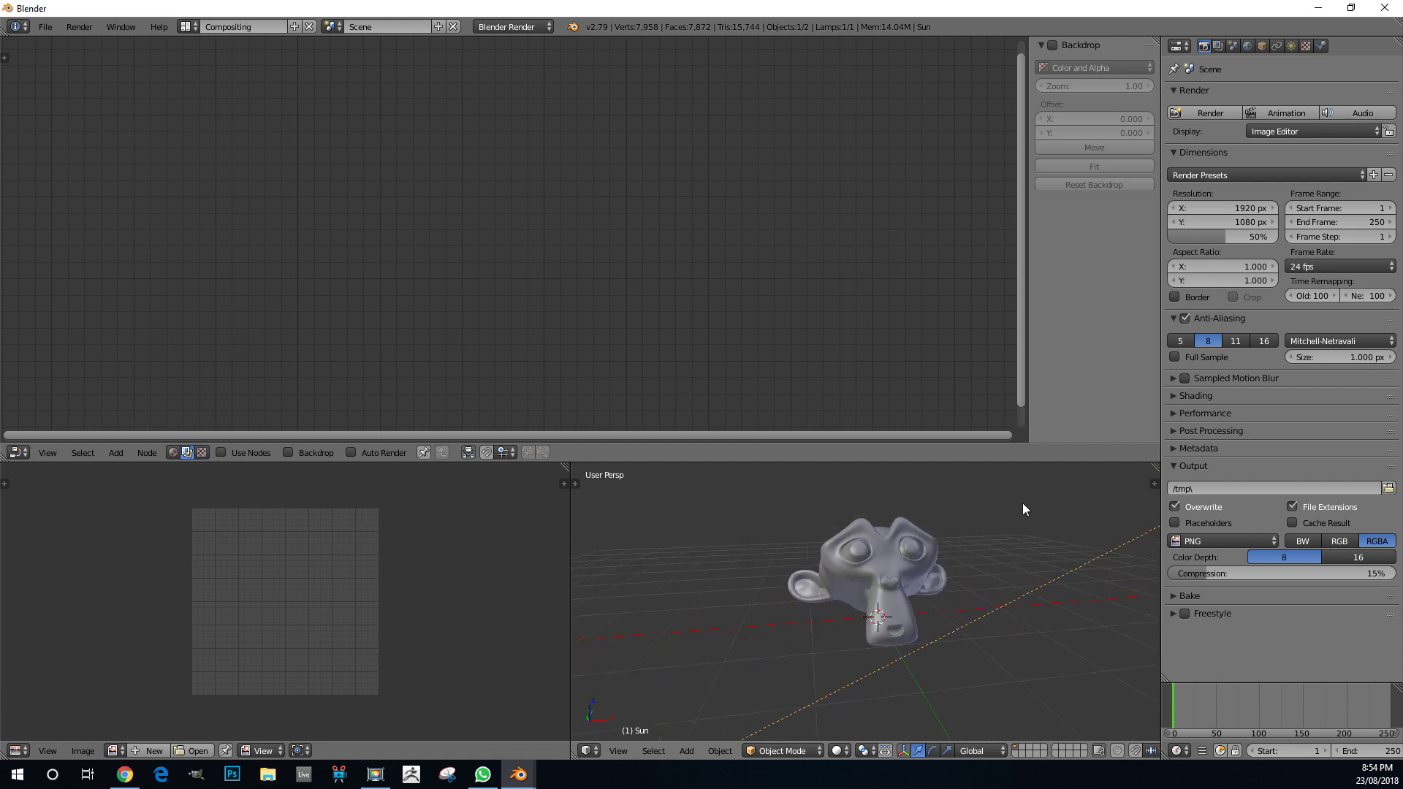
pyautogui.moveTo(1011, 585); pyautogui.dragTo(902, 592, button='middle')
pyautogui.rightClick(886, 577)
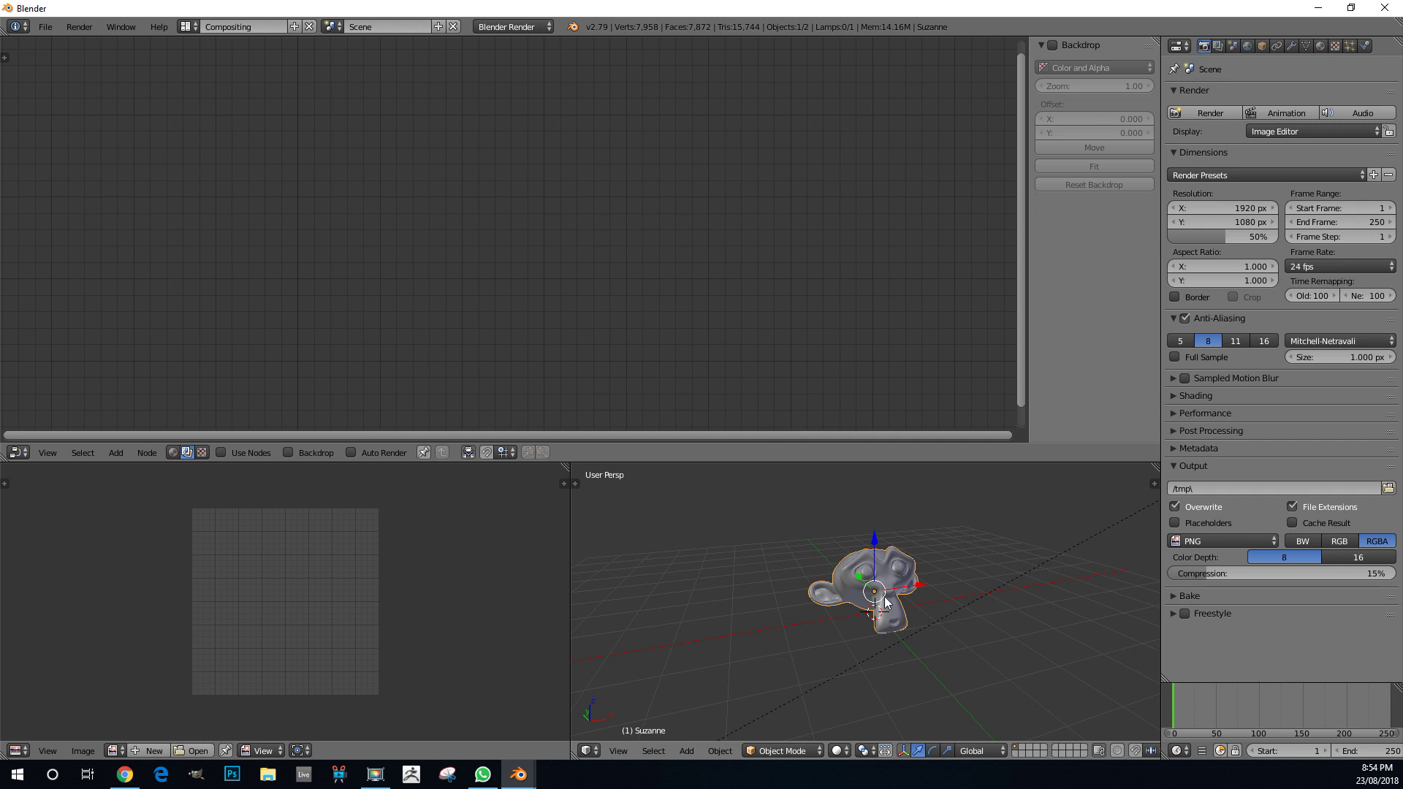
# - Show the monkey head's material in the node editor and enable nodes for it
pyautogui.click(173, 452)
pyautogui.click(281, 452)
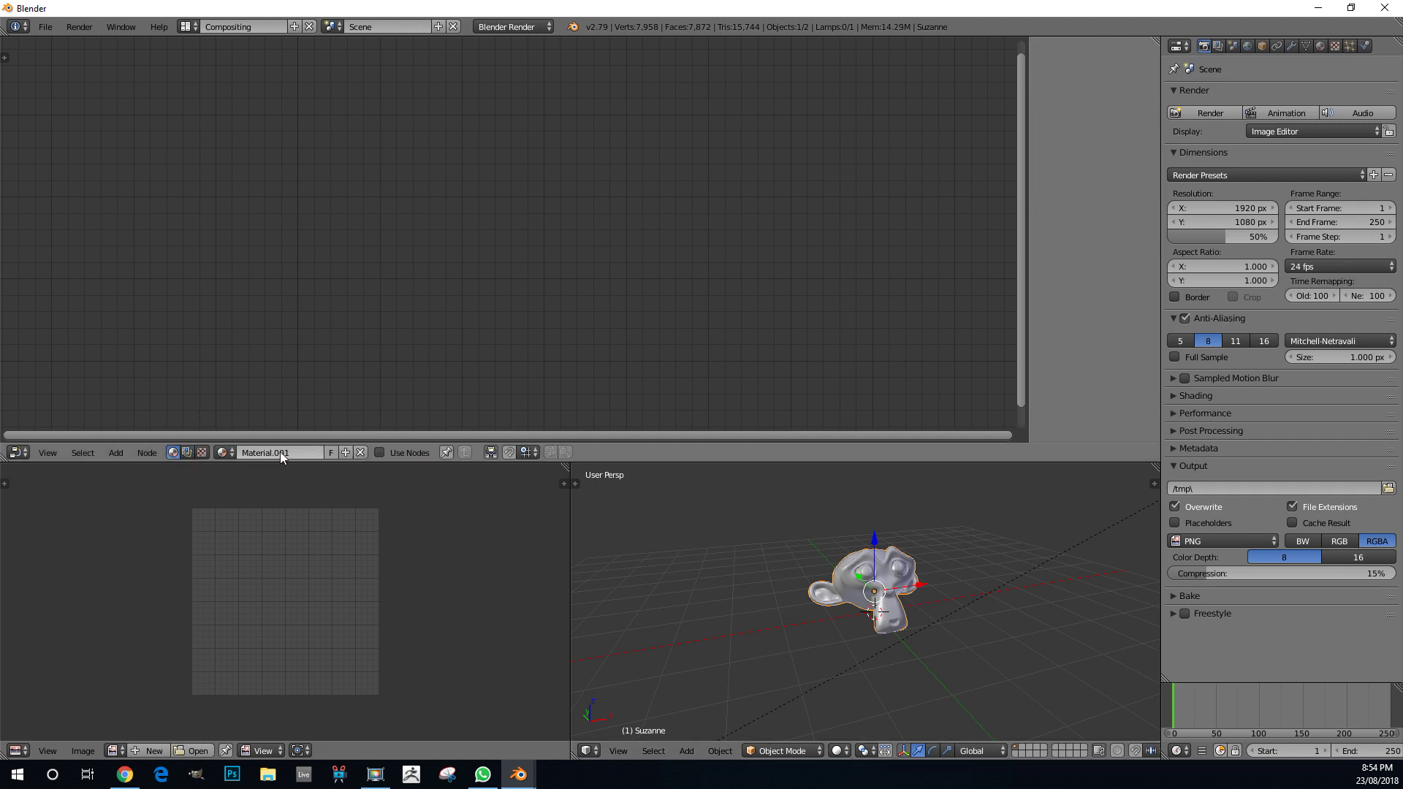
pyautogui.click(379, 453)
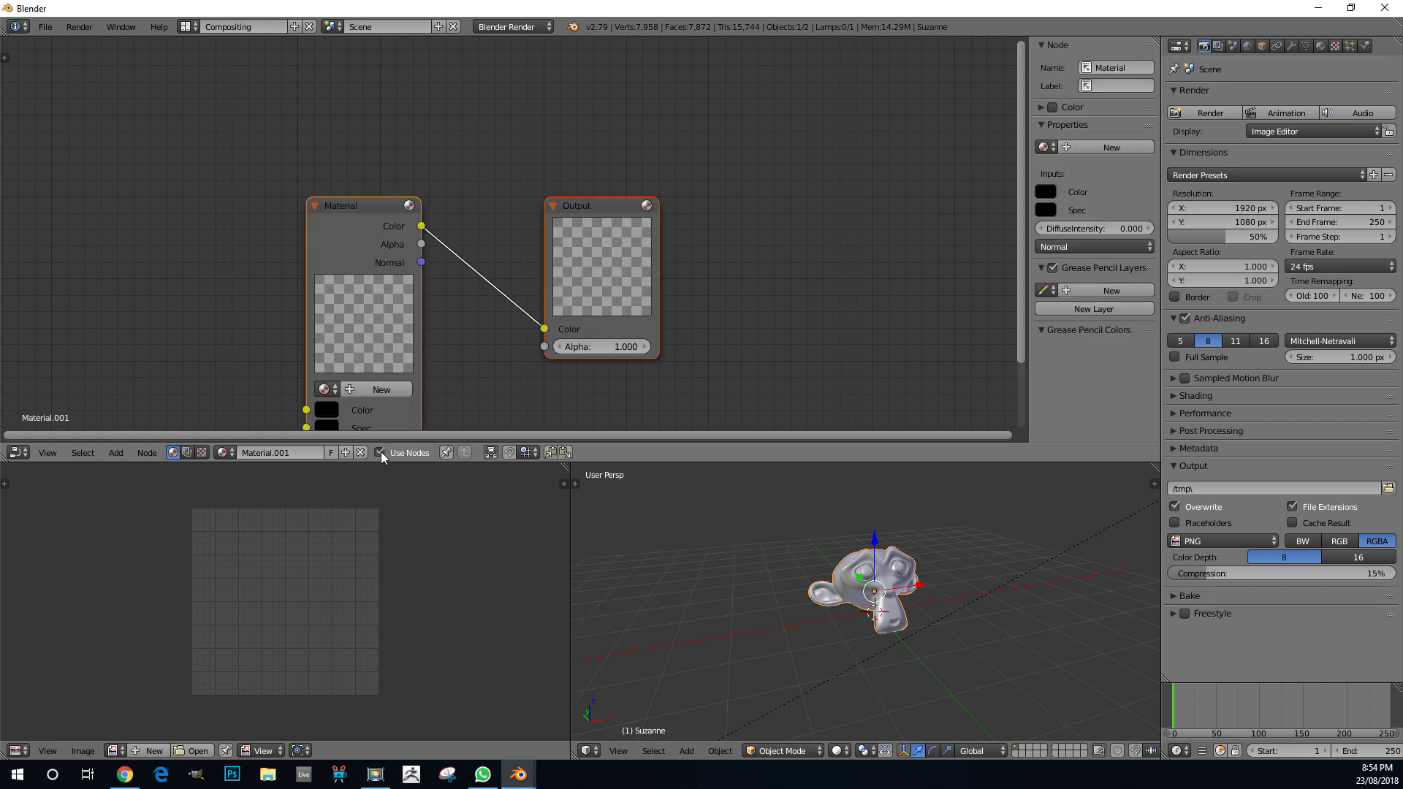
# - Move the Output node away from the Material node and delete the Material node
pyautogui.scroll(-2, 594, 247)
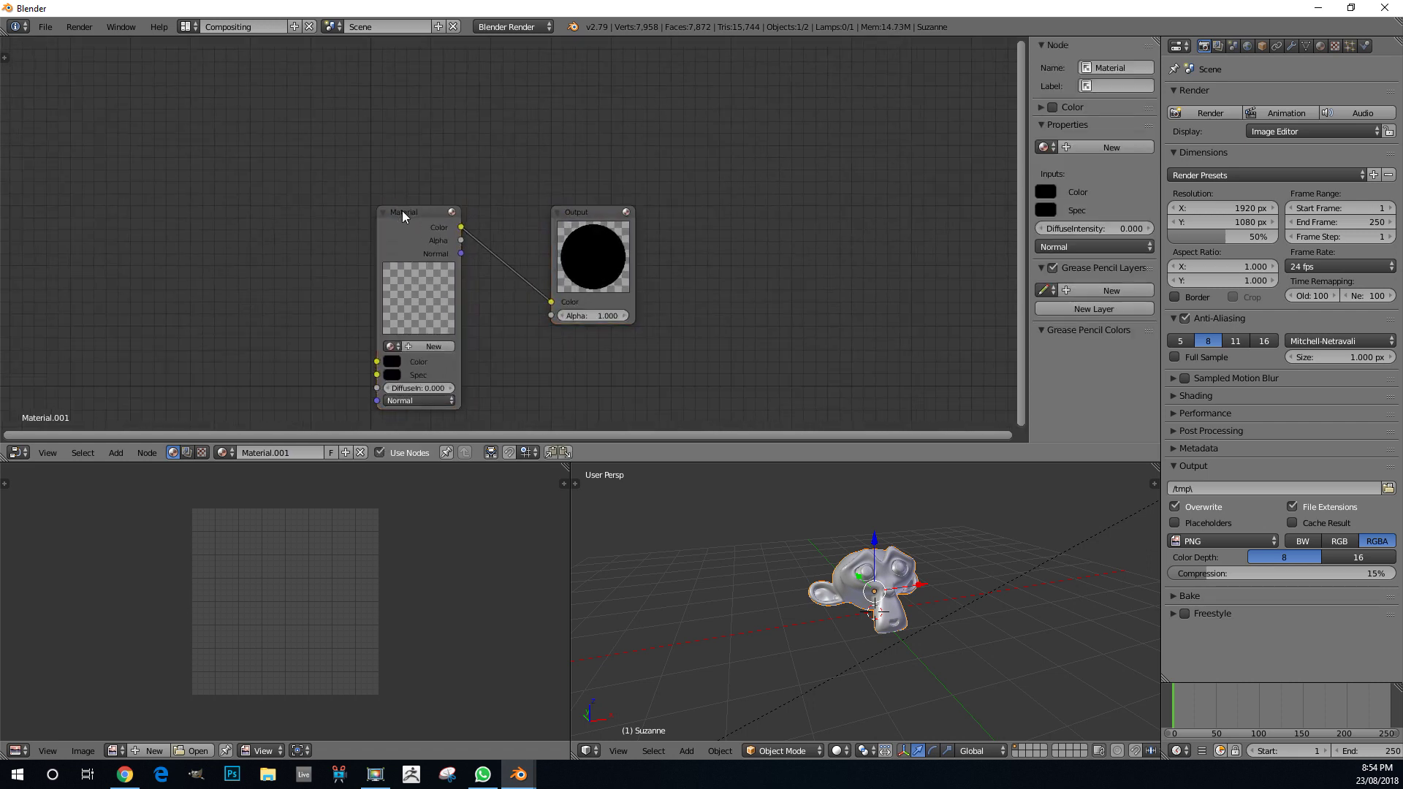
pyautogui.moveTo(402, 211); pyautogui.dragTo(279, 221)
pyautogui.moveTo(569, 266); pyautogui.dragTo(612, 266)
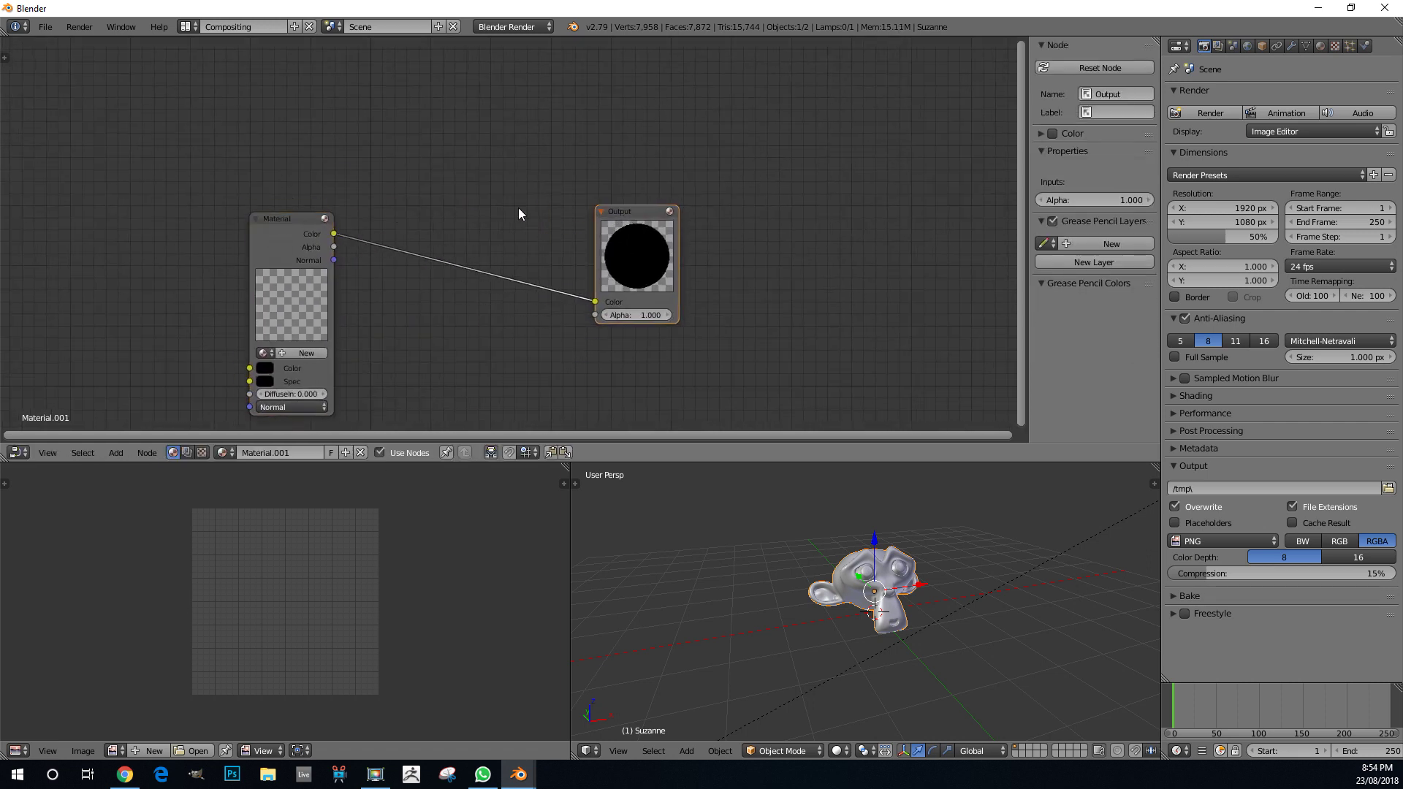
pyautogui.click(275, 226)
pyautogui.press('x')
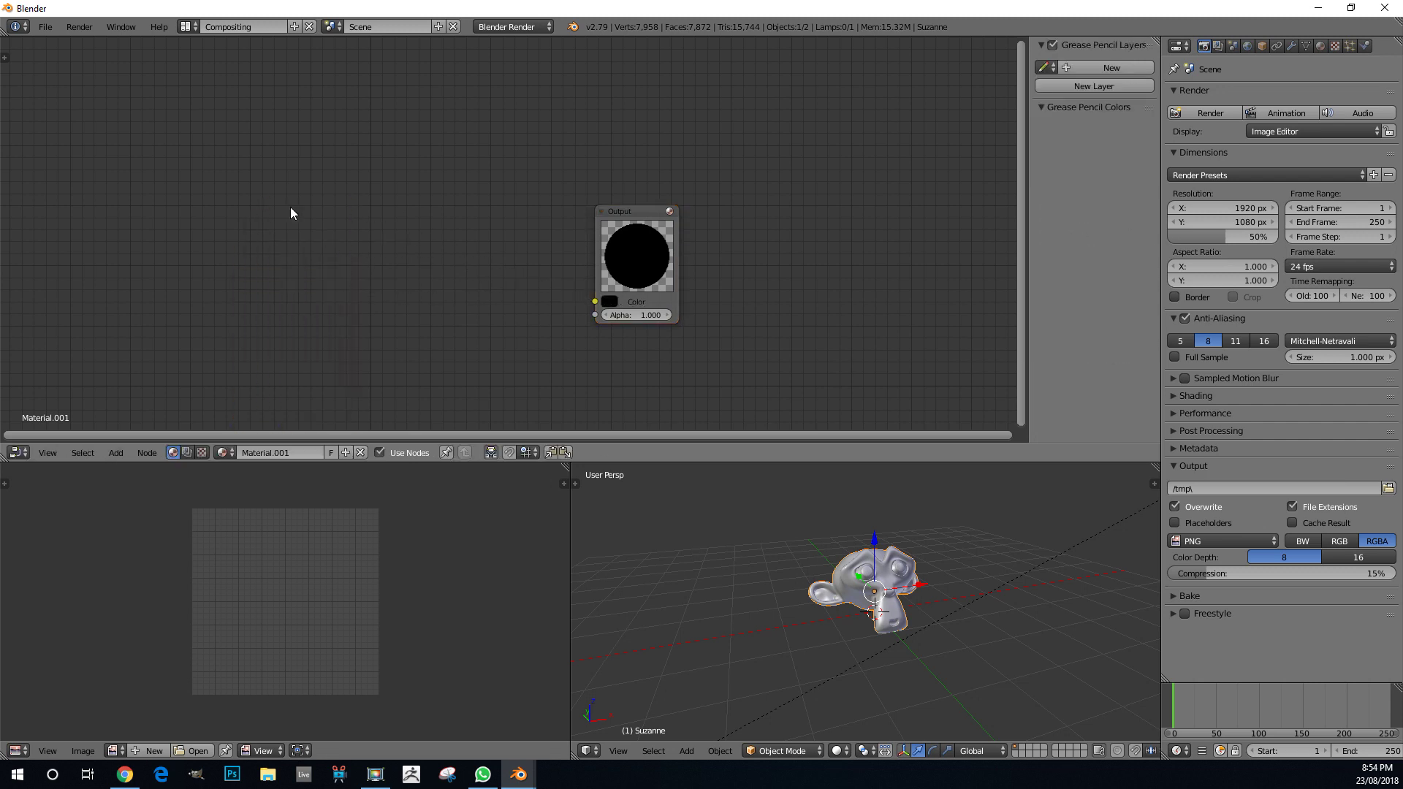
# - Add a Geometry node and place it well to the left of the Output node
pyautogui.scroll(3, 292, 207)
pyautogui.moveTo(337, 229); pyautogui.dragTo(512, 193, button='middle')
pyautogui.hotkey('shift', 'a')
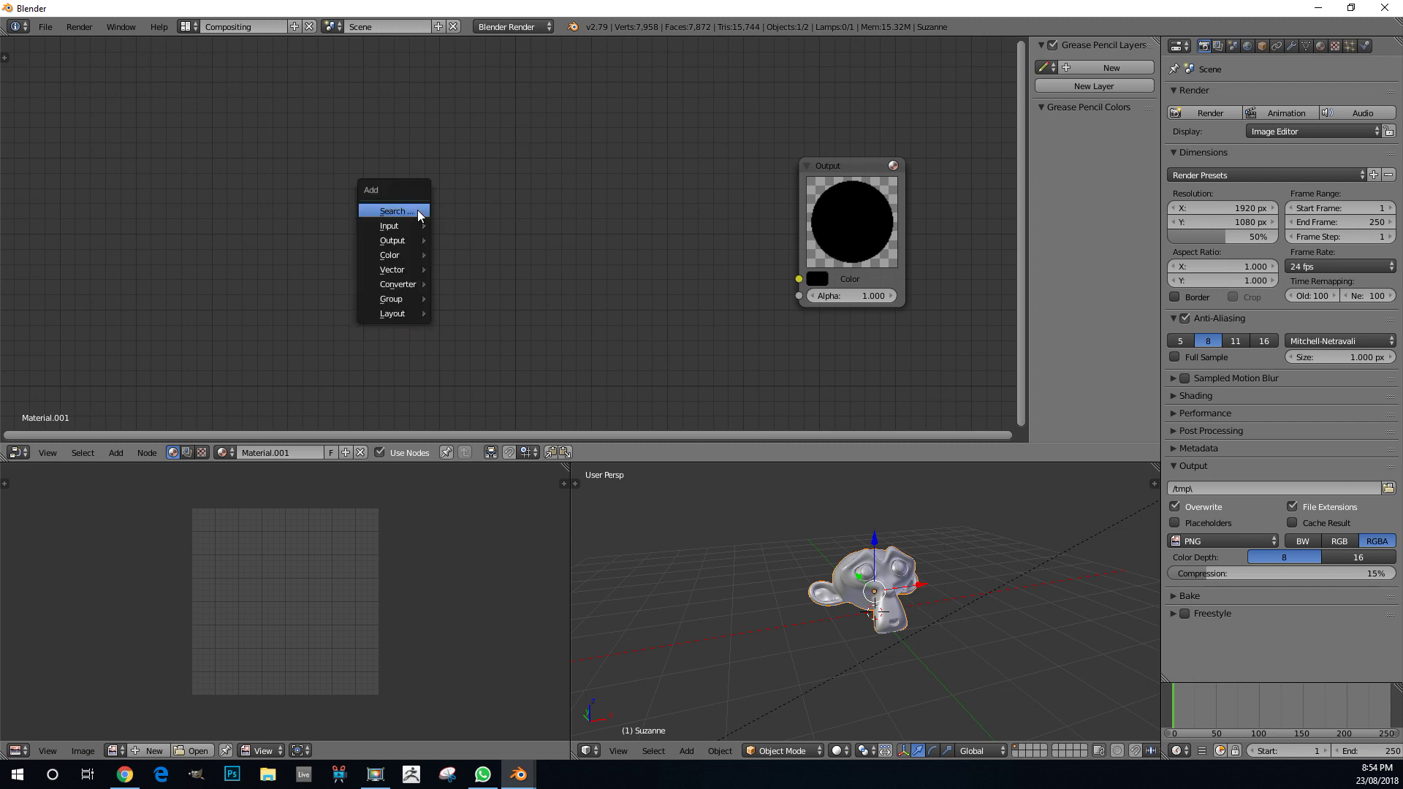
pyautogui.click(418, 208)
pyautogui.write('geo')
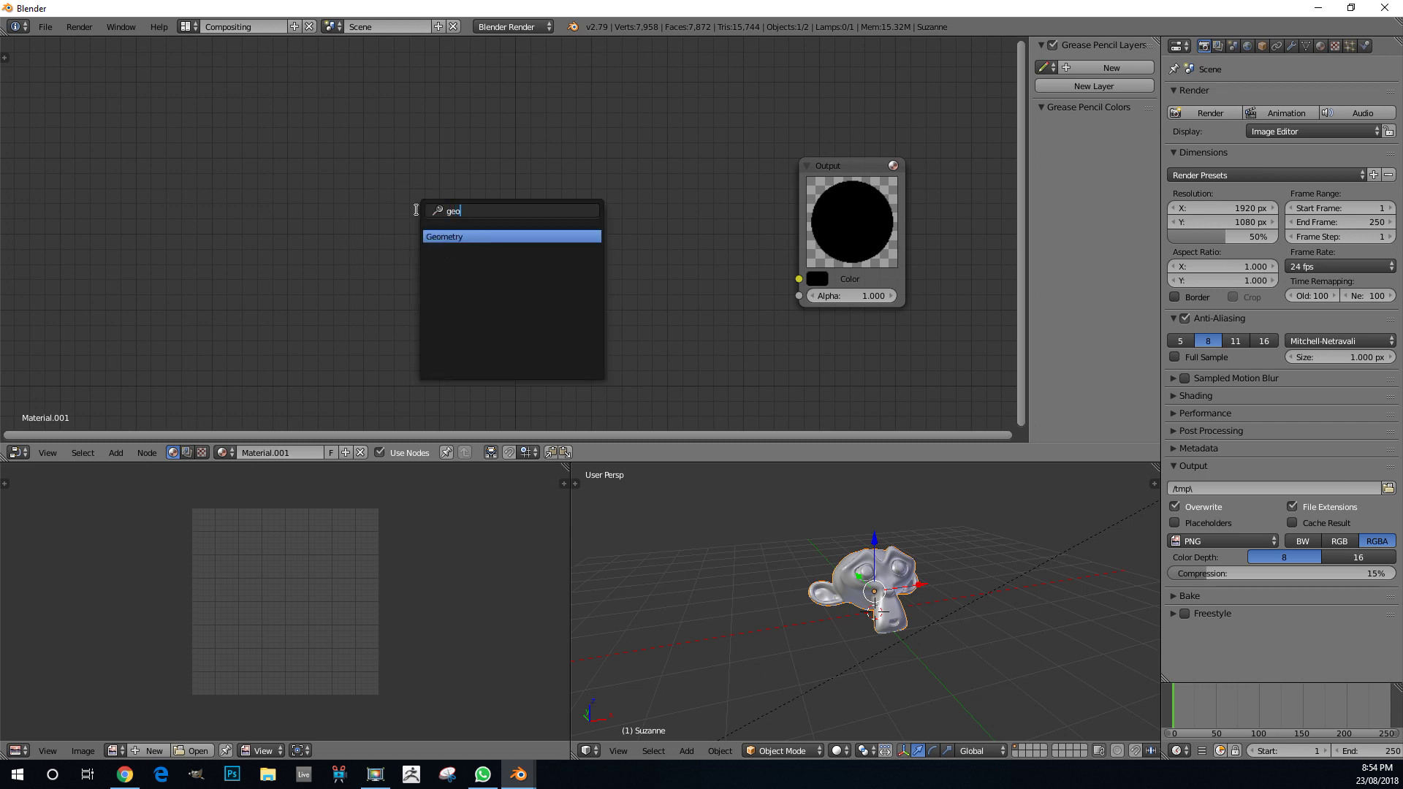
pyautogui.click(463, 236)
pyautogui.click(270, 102)
pyautogui.moveTo(376, 196); pyautogui.dragTo(228, 146)
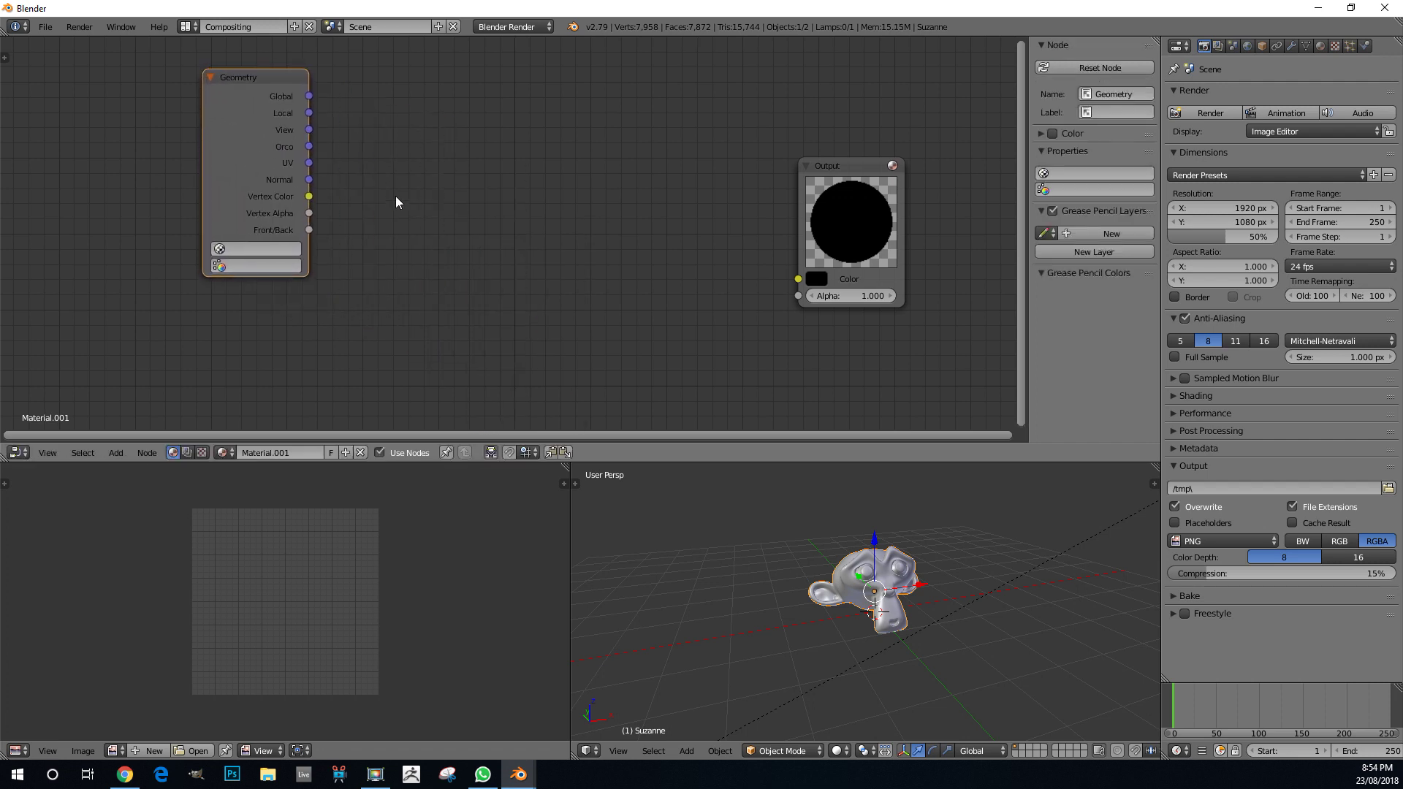
# - Add a Lamp Data node and place it directly below the Geometry node
pyautogui.scroll(1, 348, 254)
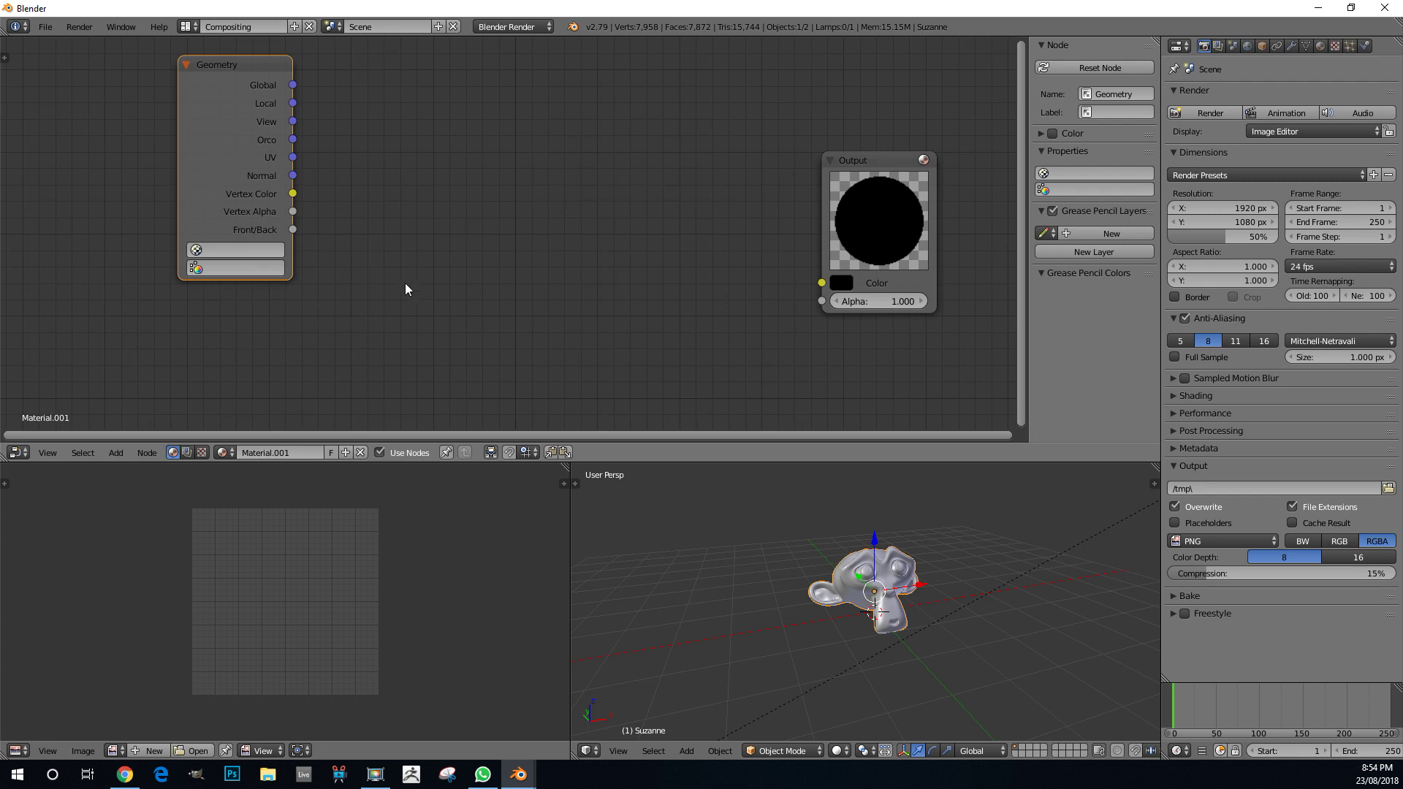
pyautogui.hotkey('shift', 'a')
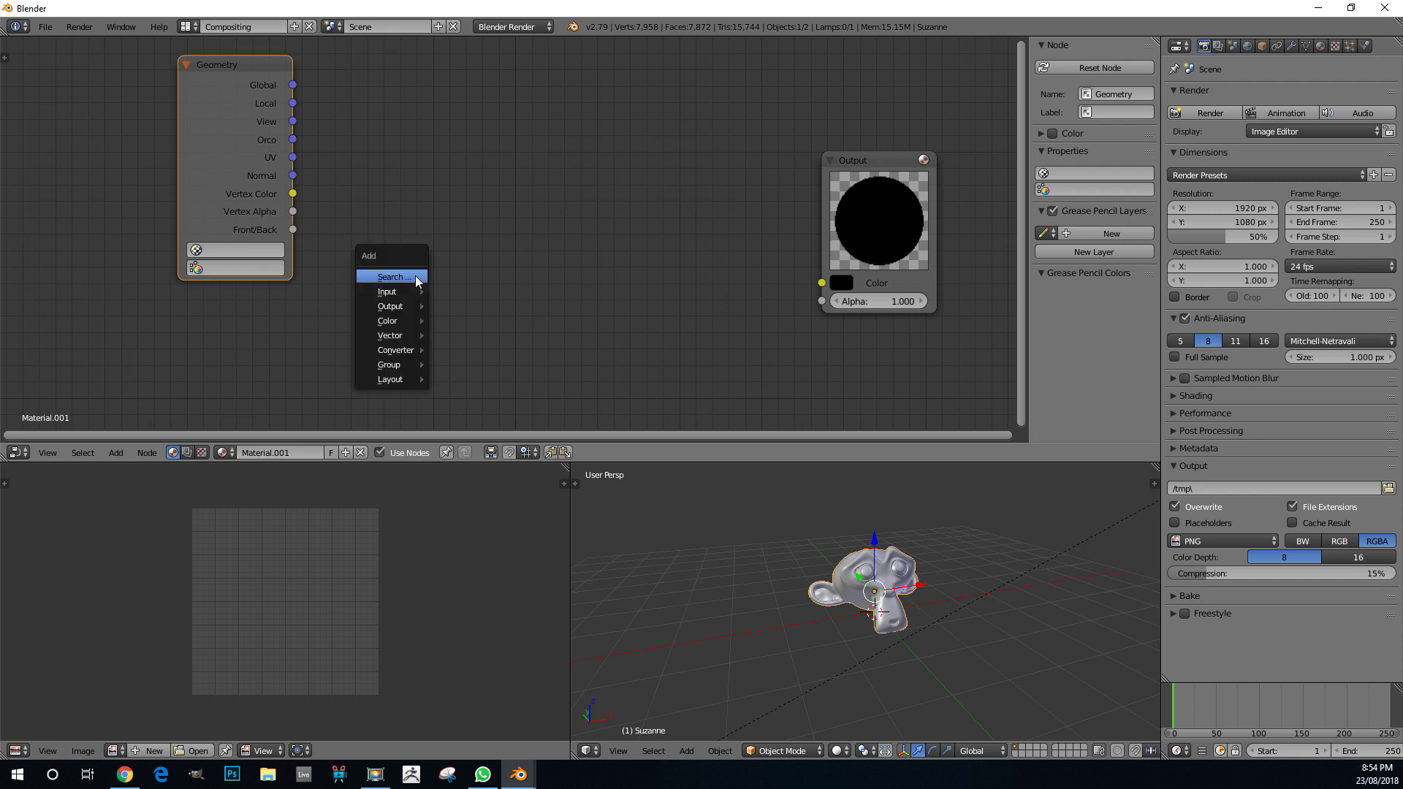
pyautogui.click(415, 275)
pyautogui.write('lam')
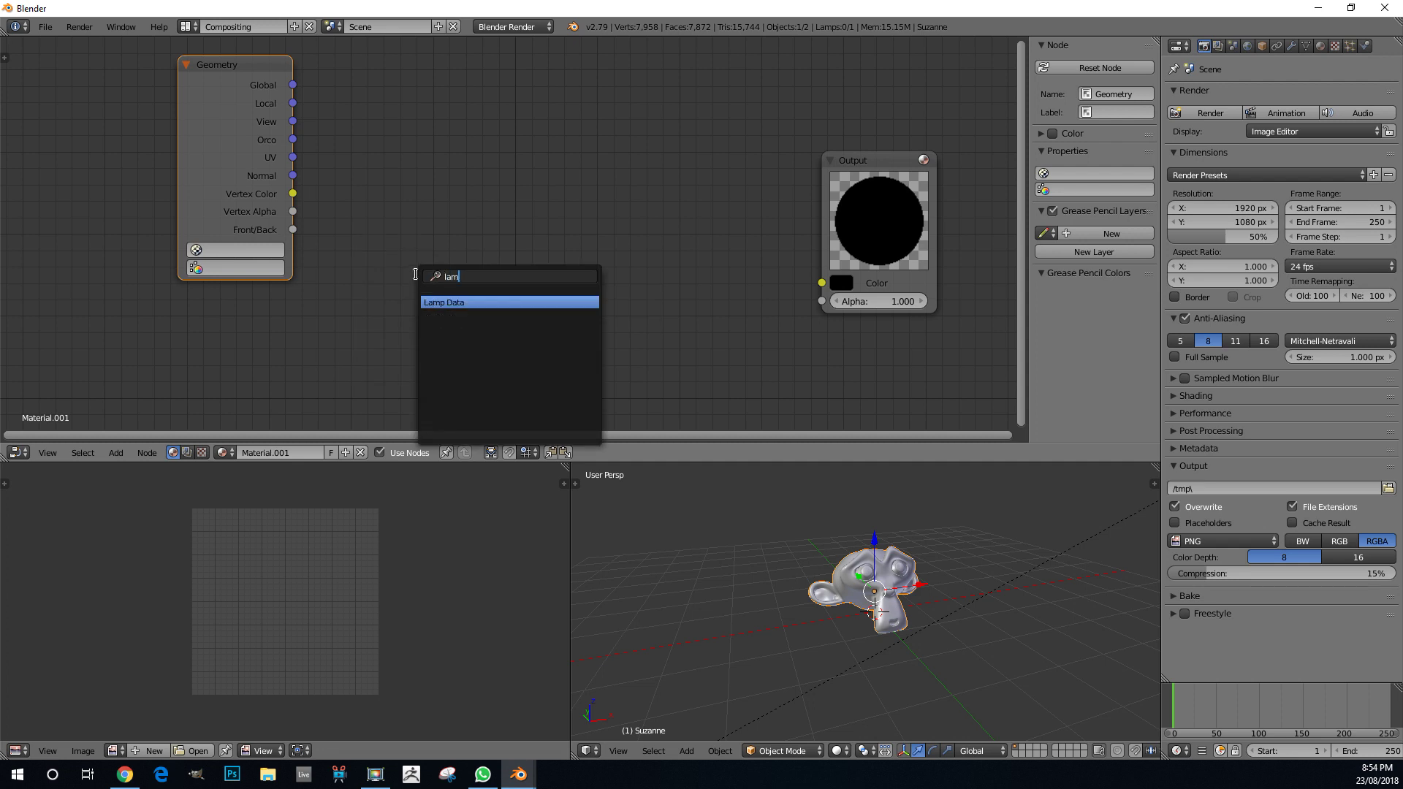
pyautogui.click(462, 303)
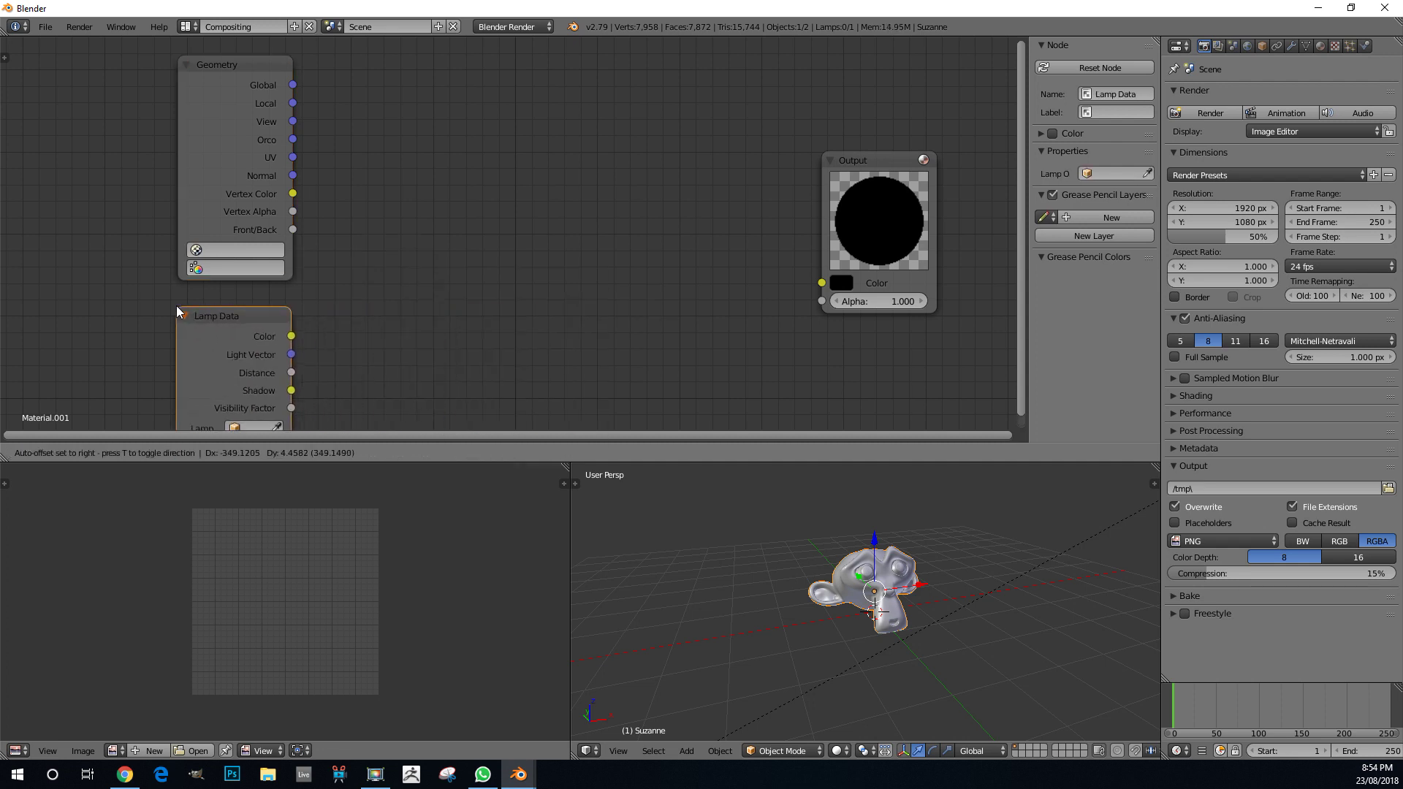
pyautogui.click(177, 305)
# - Add a Vector Math node just to the right of the Geometry and Lamp Data nodes
pyautogui.scroll(-1, 416, 264)
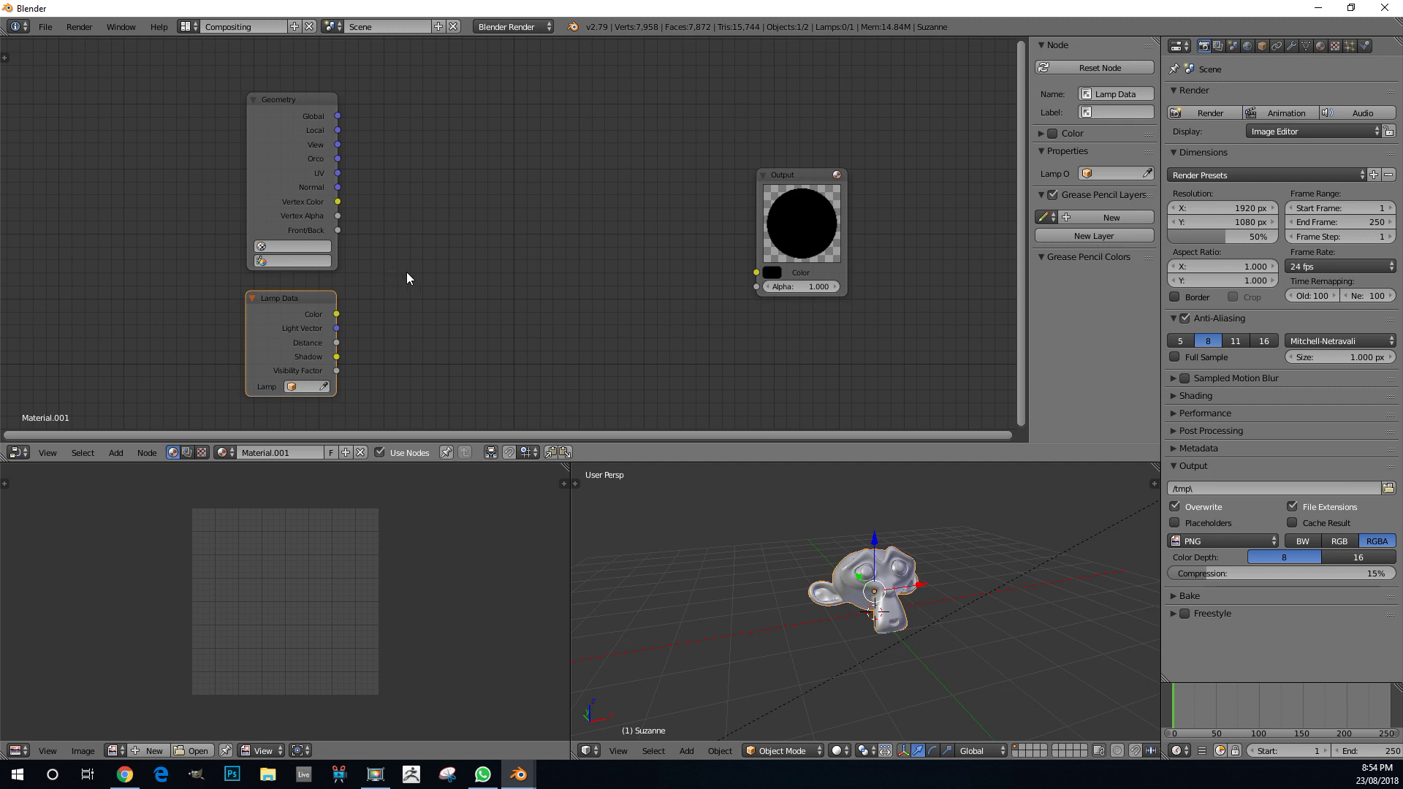
pyautogui.hotkey('shift', 'a')
pyautogui.click(505, 250)
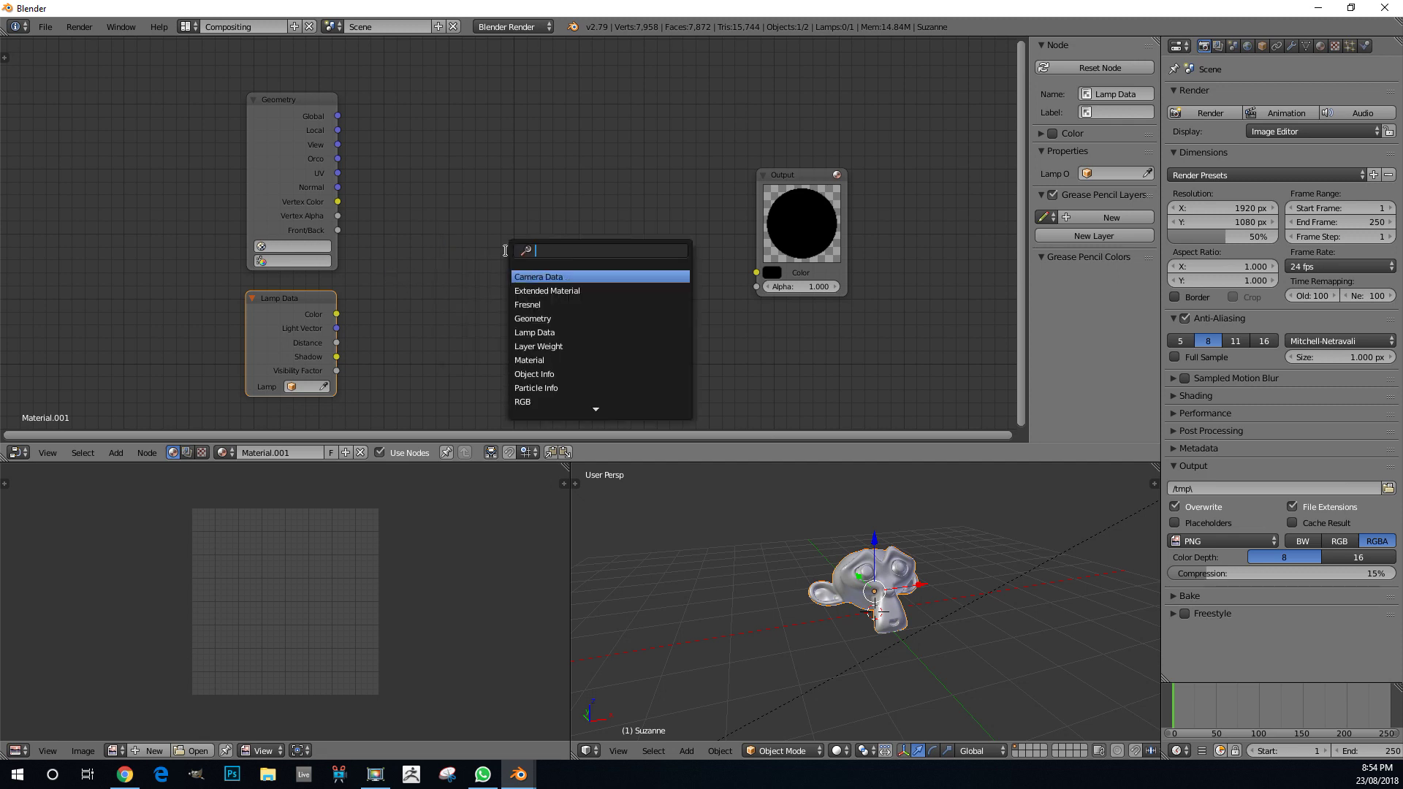
pyautogui.write('ve')
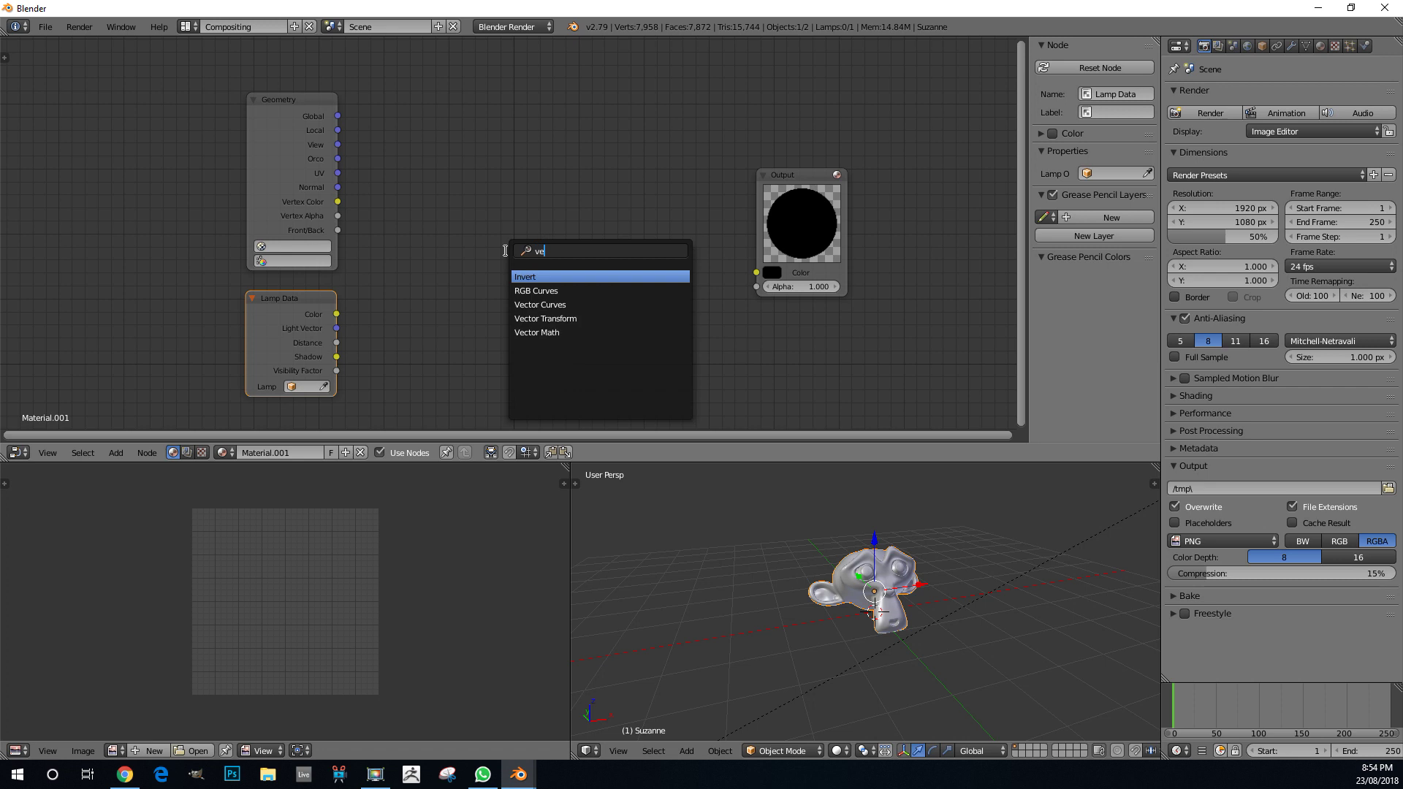
pyautogui.click(555, 333)
pyautogui.click(408, 194)
# - Link the Geometry node's Normal to the Vector Math node's first input and the Lamp Data node's Light Vector to its second
pyautogui.moveTo(337, 187); pyautogui.dragTo(368, 247)
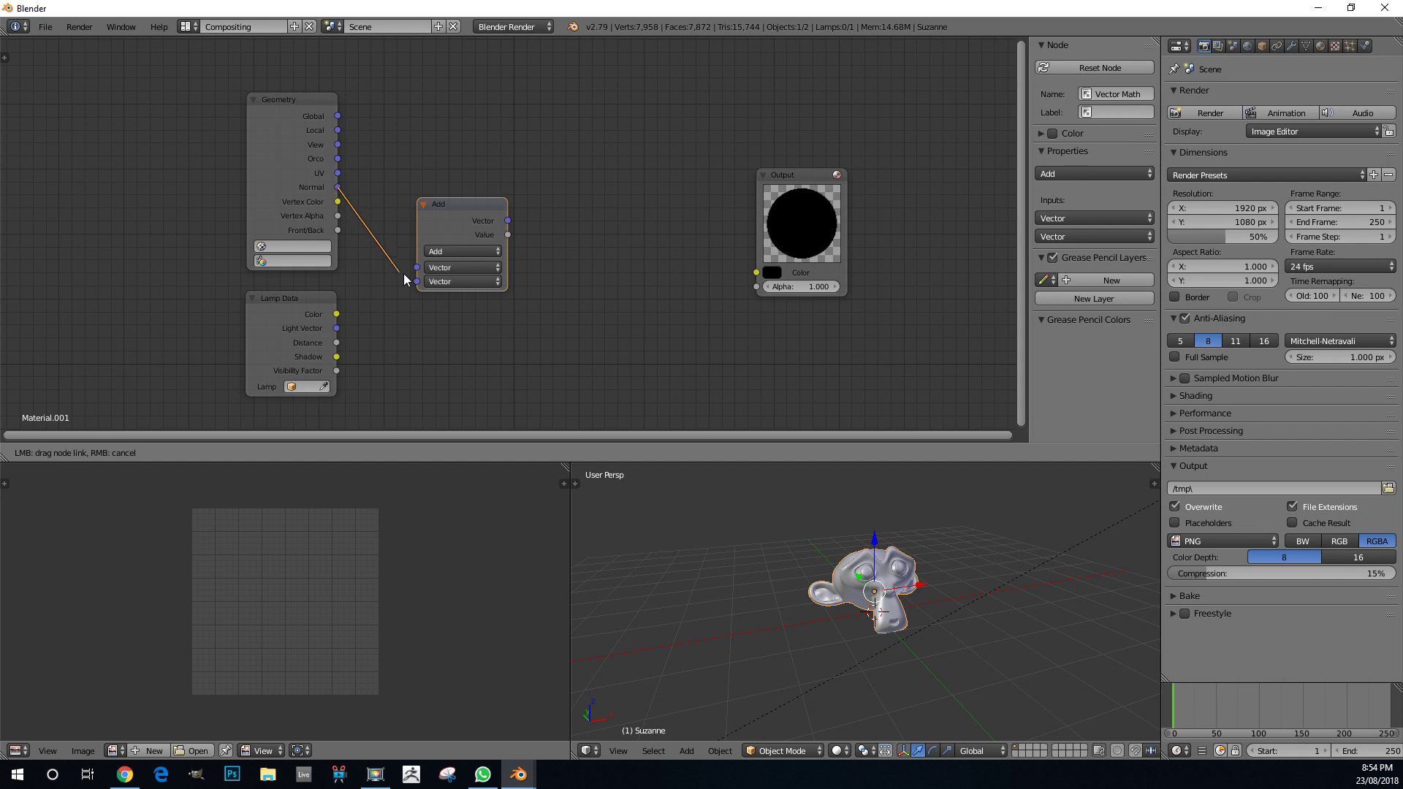
pyautogui.moveTo(404, 278); pyautogui.dragTo(432, 266)
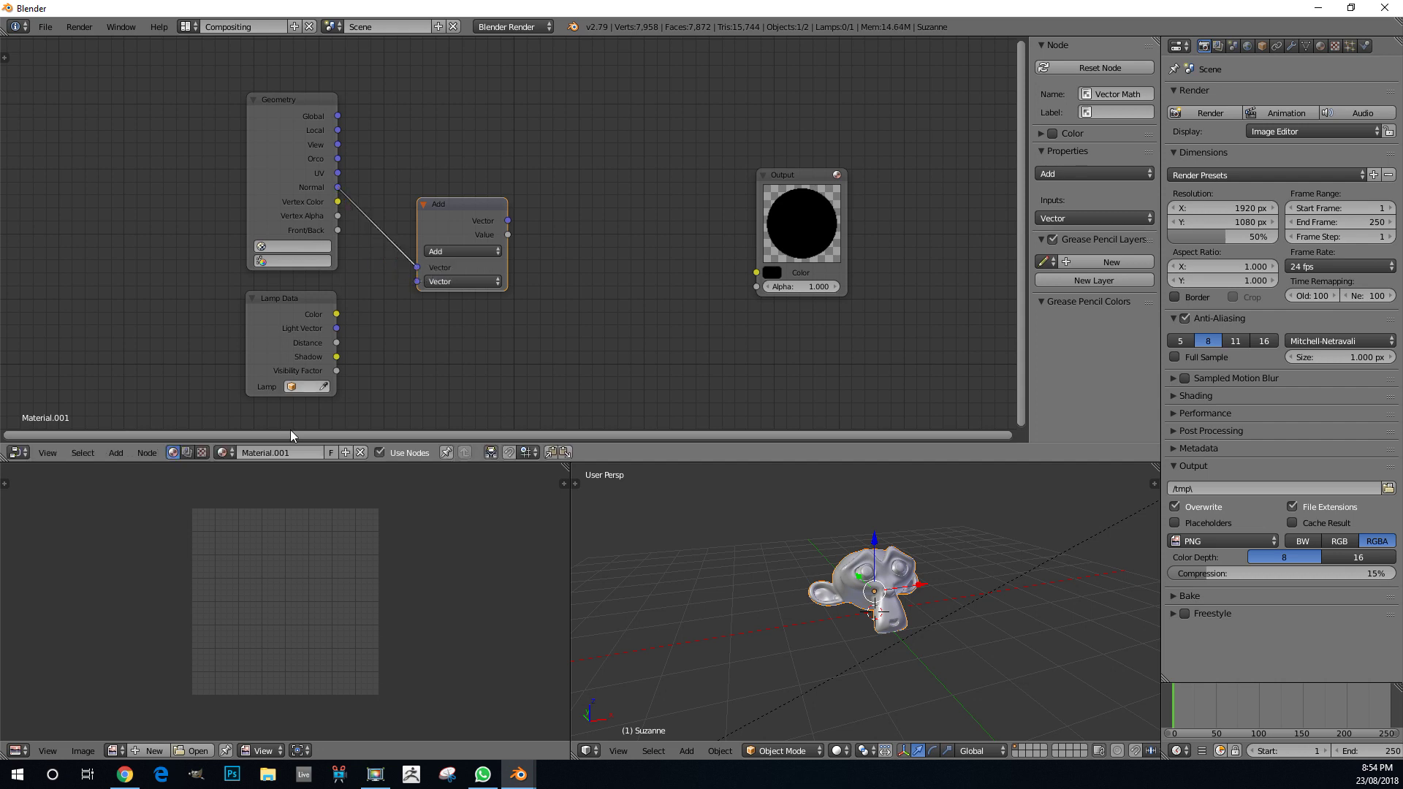
pyautogui.moveTo(335, 328); pyautogui.dragTo(417, 278)
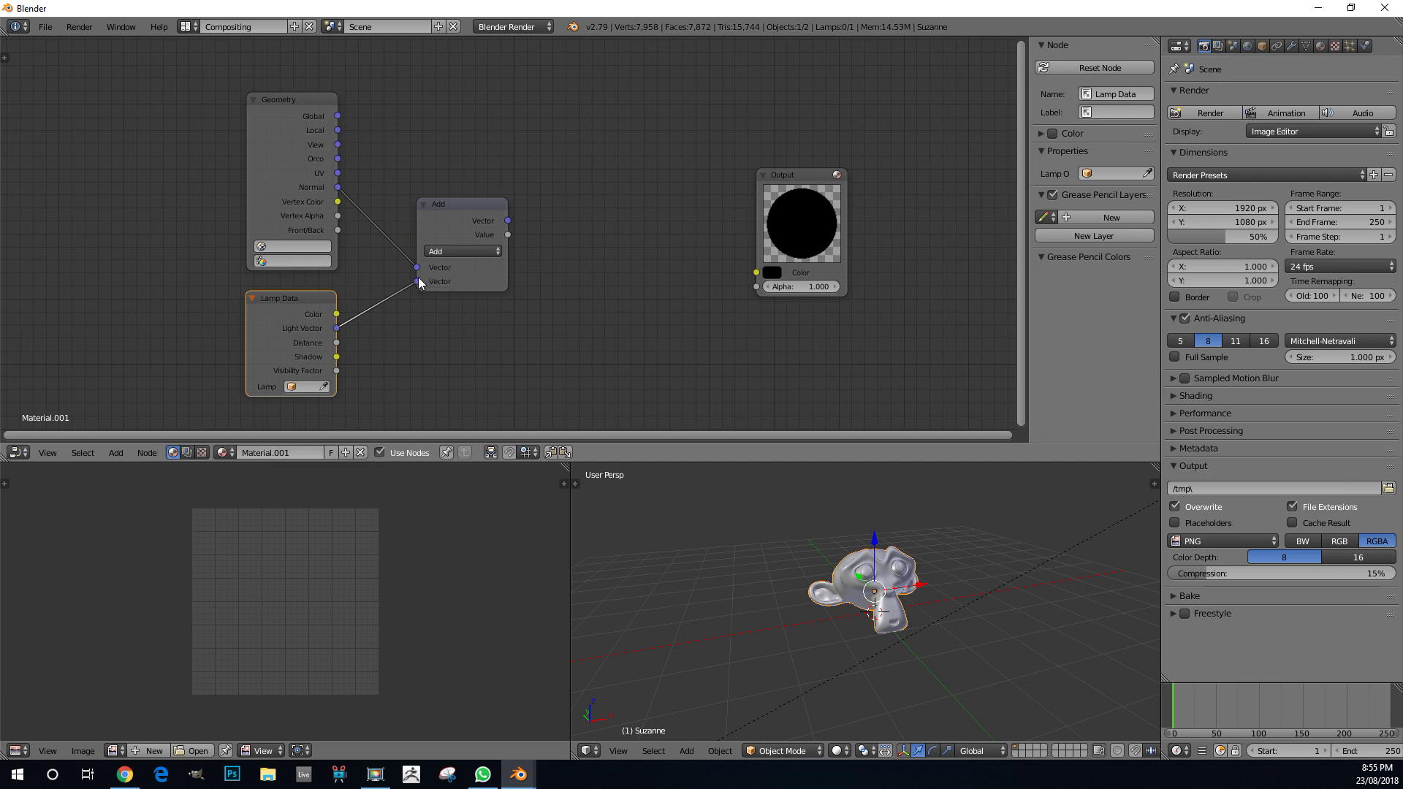
# - Set the Vector Math node's operation to Dot Product and nudge the node slightly to make room beside it
pyautogui.moveTo(432, 204); pyautogui.dragTo(437, 205)
pyautogui.scroll(2, 468, 212)
pyautogui.scroll(1, 501, 210)
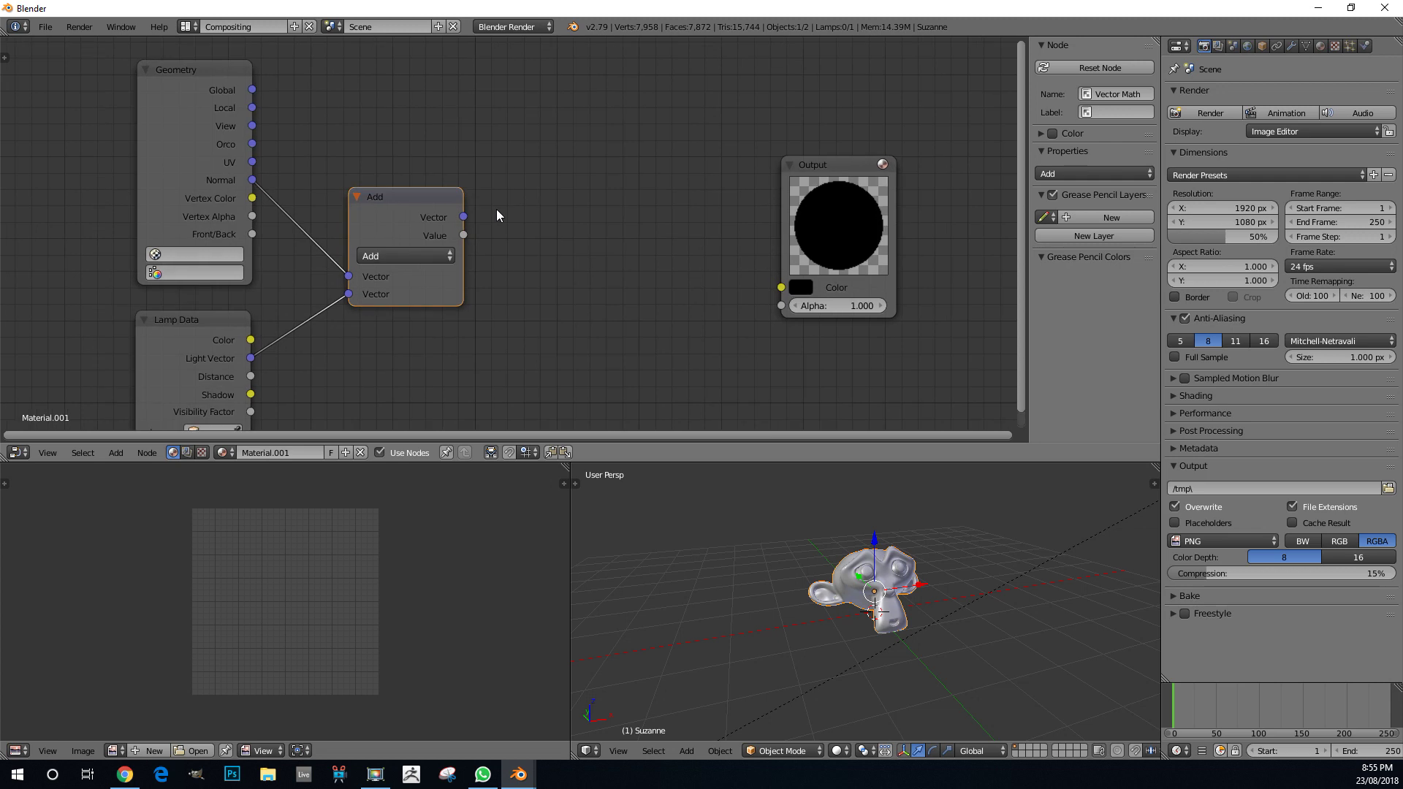
pyautogui.click(416, 257)
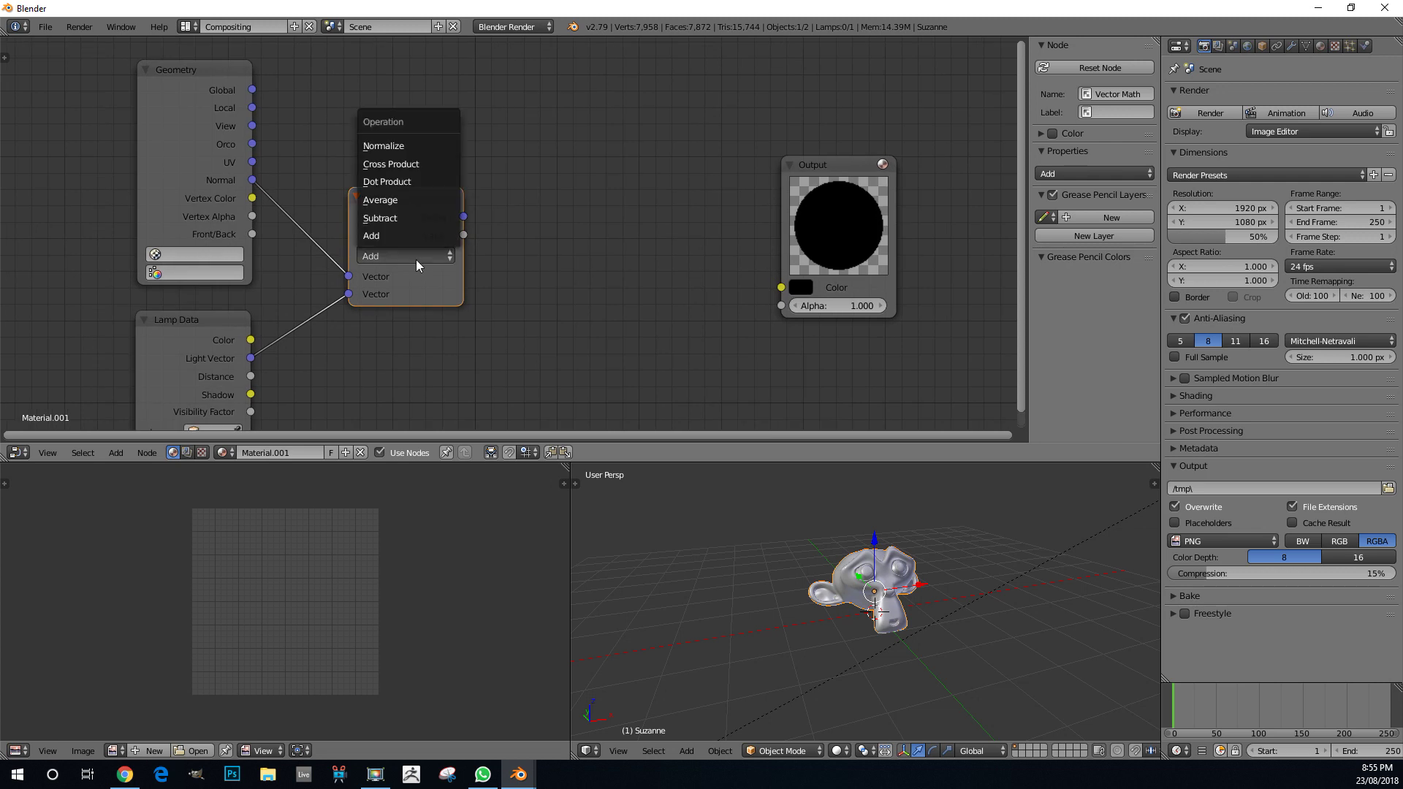
pyautogui.click(422, 176)
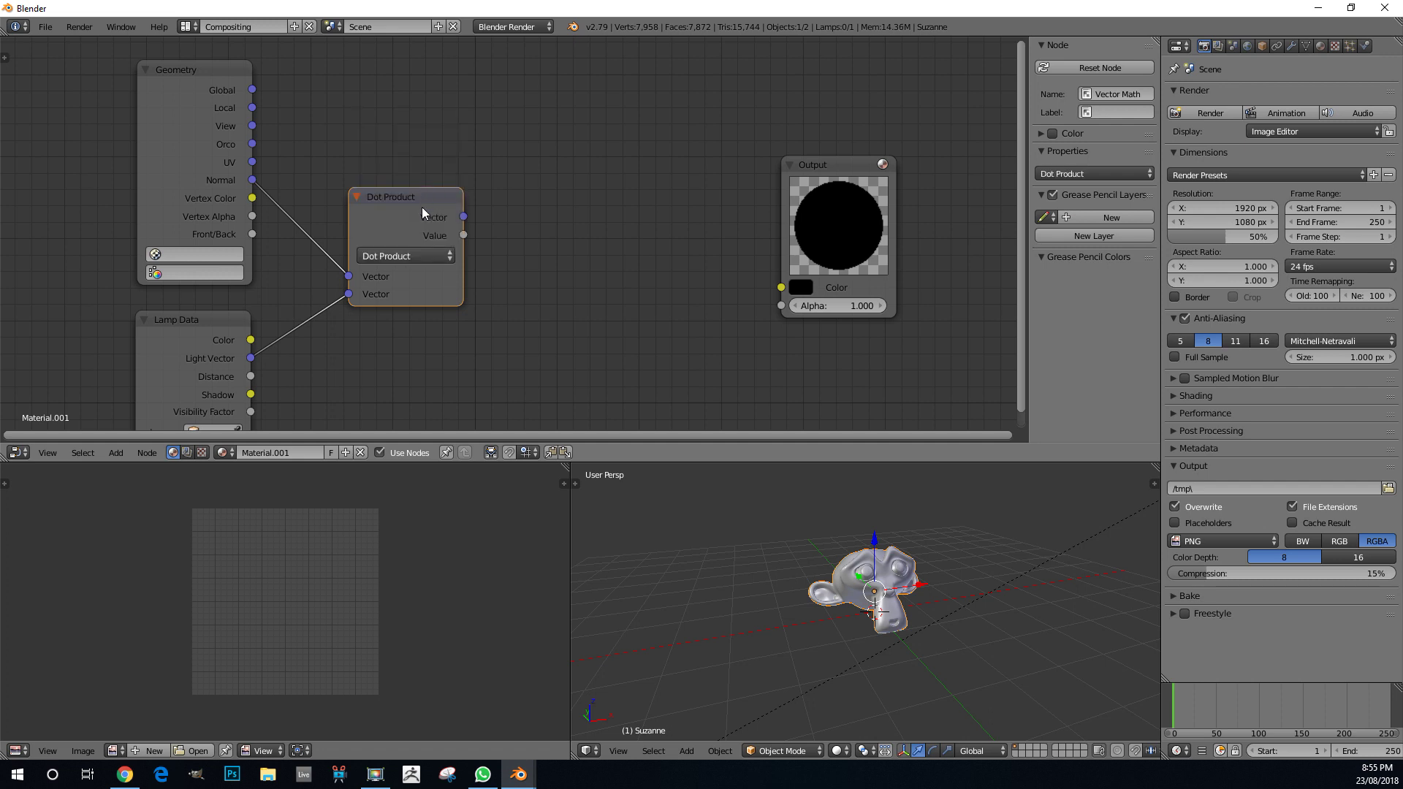
pyautogui.moveTo(422, 207); pyautogui.dragTo(541, 225)
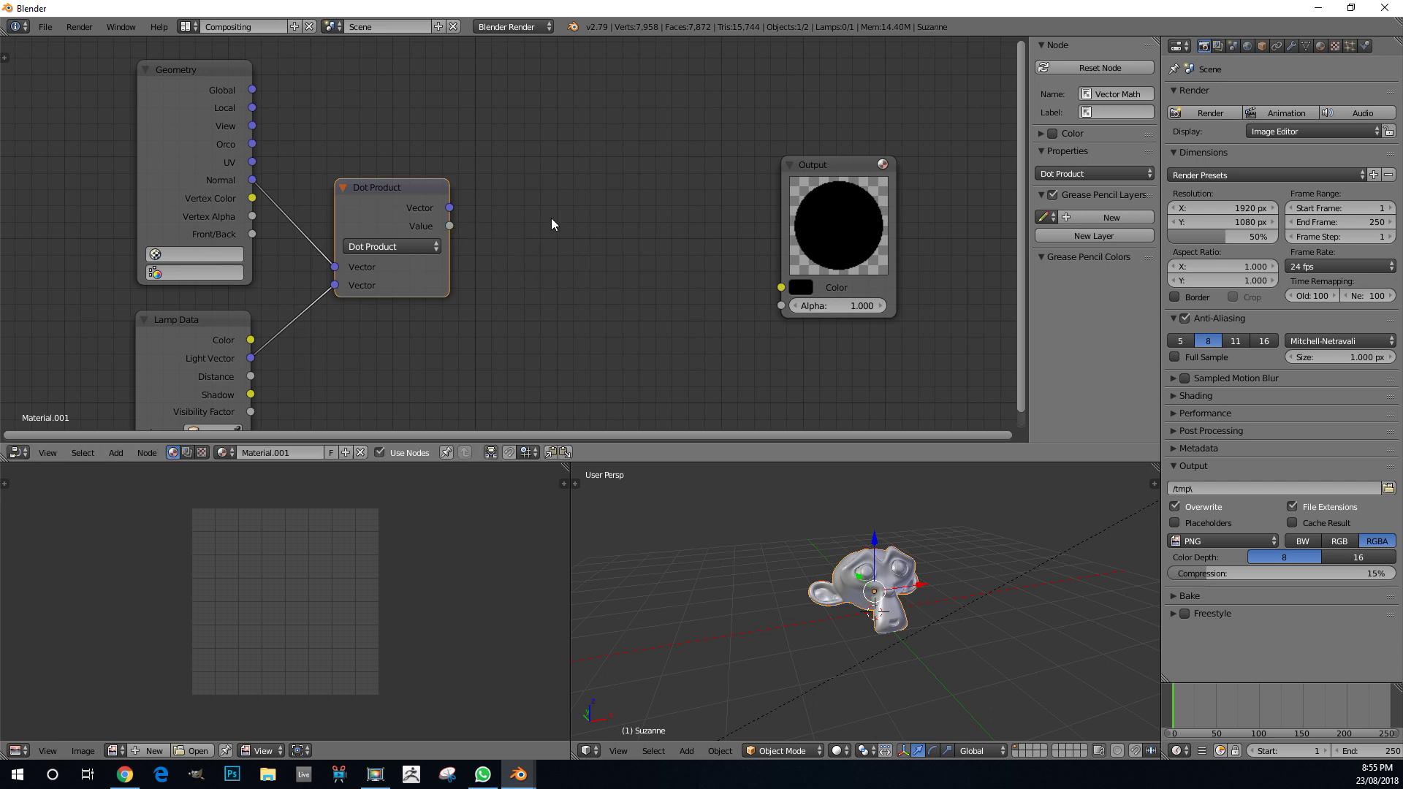
# - Add a ColorRamp node between the Dot Product and Output nodes
pyautogui.hotkey('shift', 'a')
pyautogui.click(551, 217)
pyautogui.write('col')
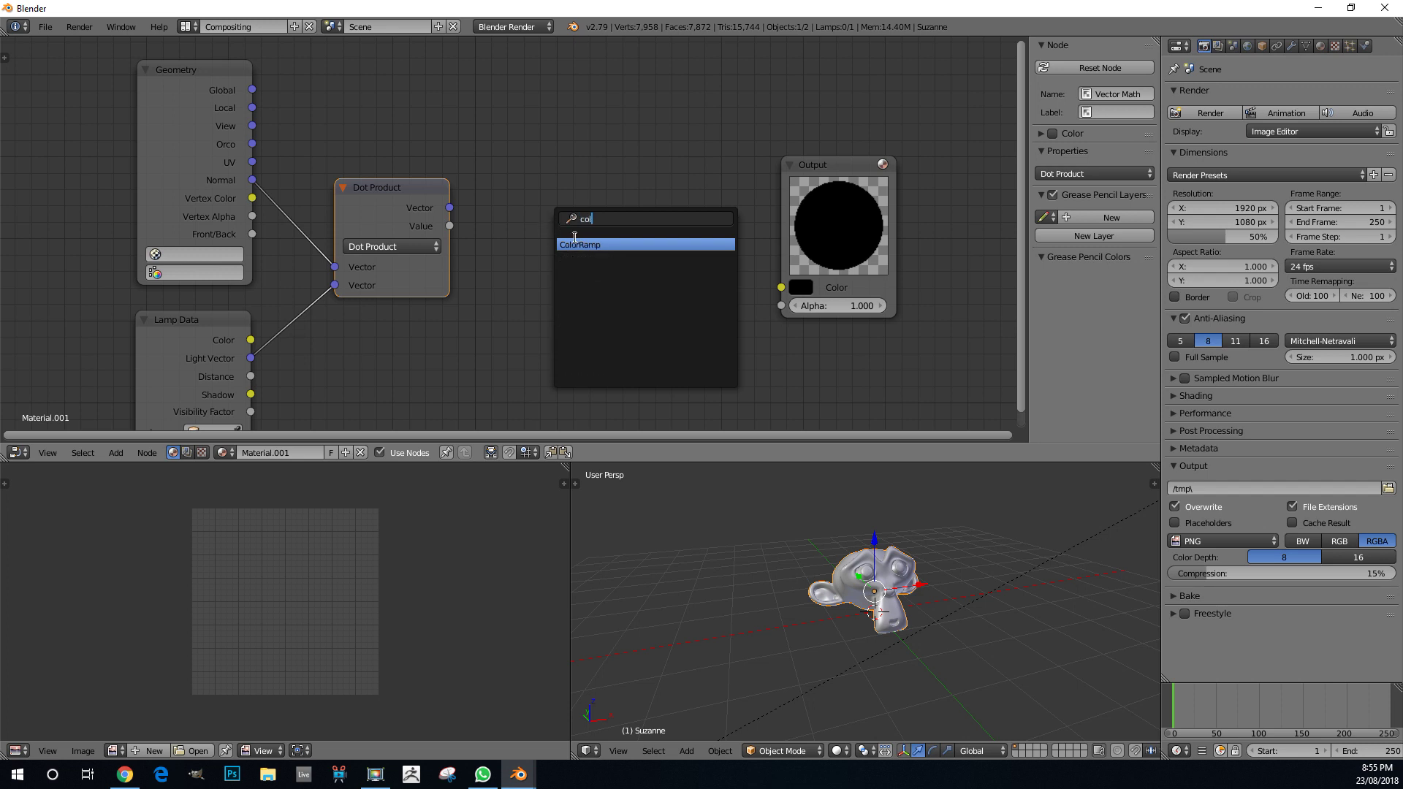
pyautogui.click(580, 244)
pyautogui.click(493, 152)
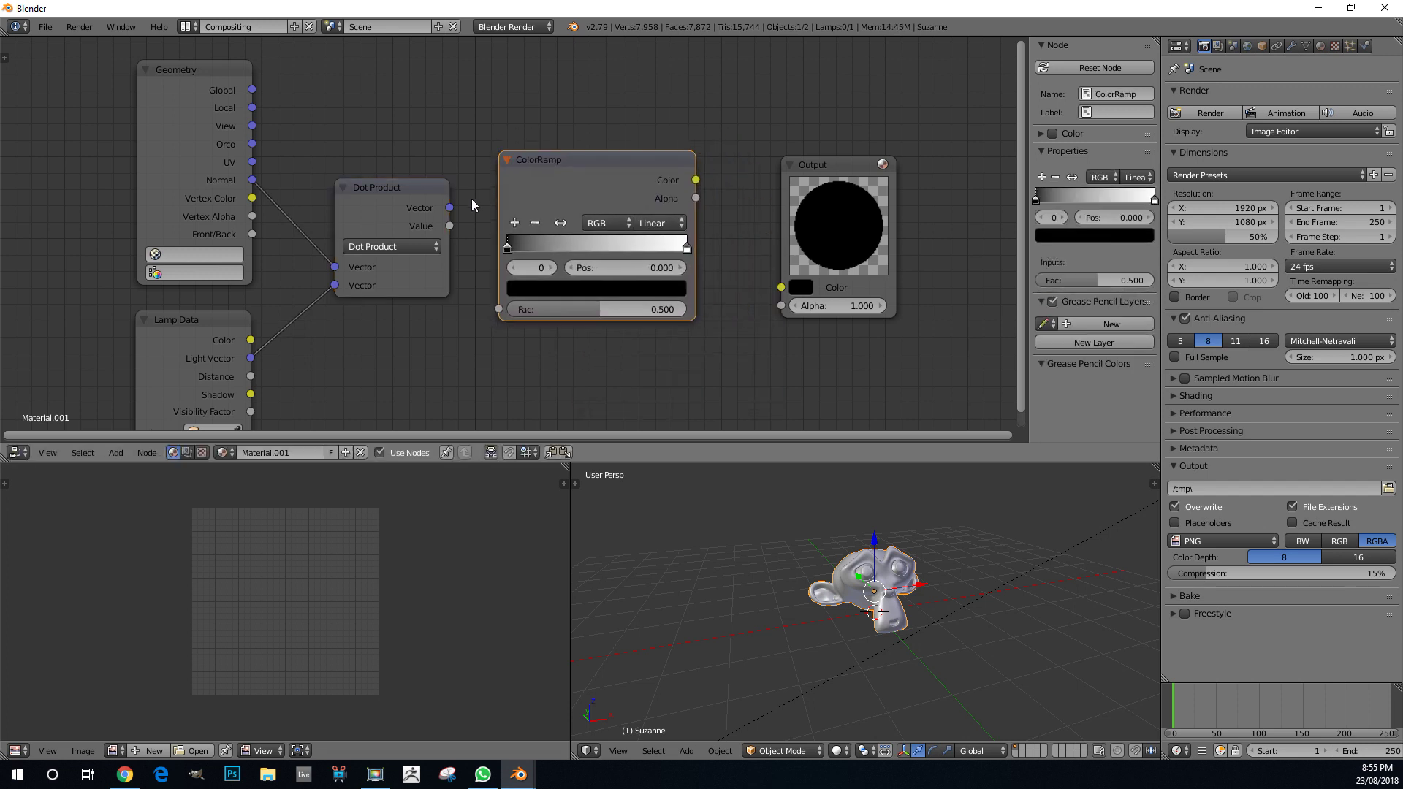
# - Link the Dot Product's Value to the ColorRamp's Fac and the ColorRamp's Color to the Output node's Color
pyautogui.moveTo(451, 227); pyautogui.dragTo(780, 287)
pyautogui.moveTo(449, 225); pyautogui.dragTo(498, 309)
pyautogui.moveTo(695, 179); pyautogui.dragTo(701, 179)
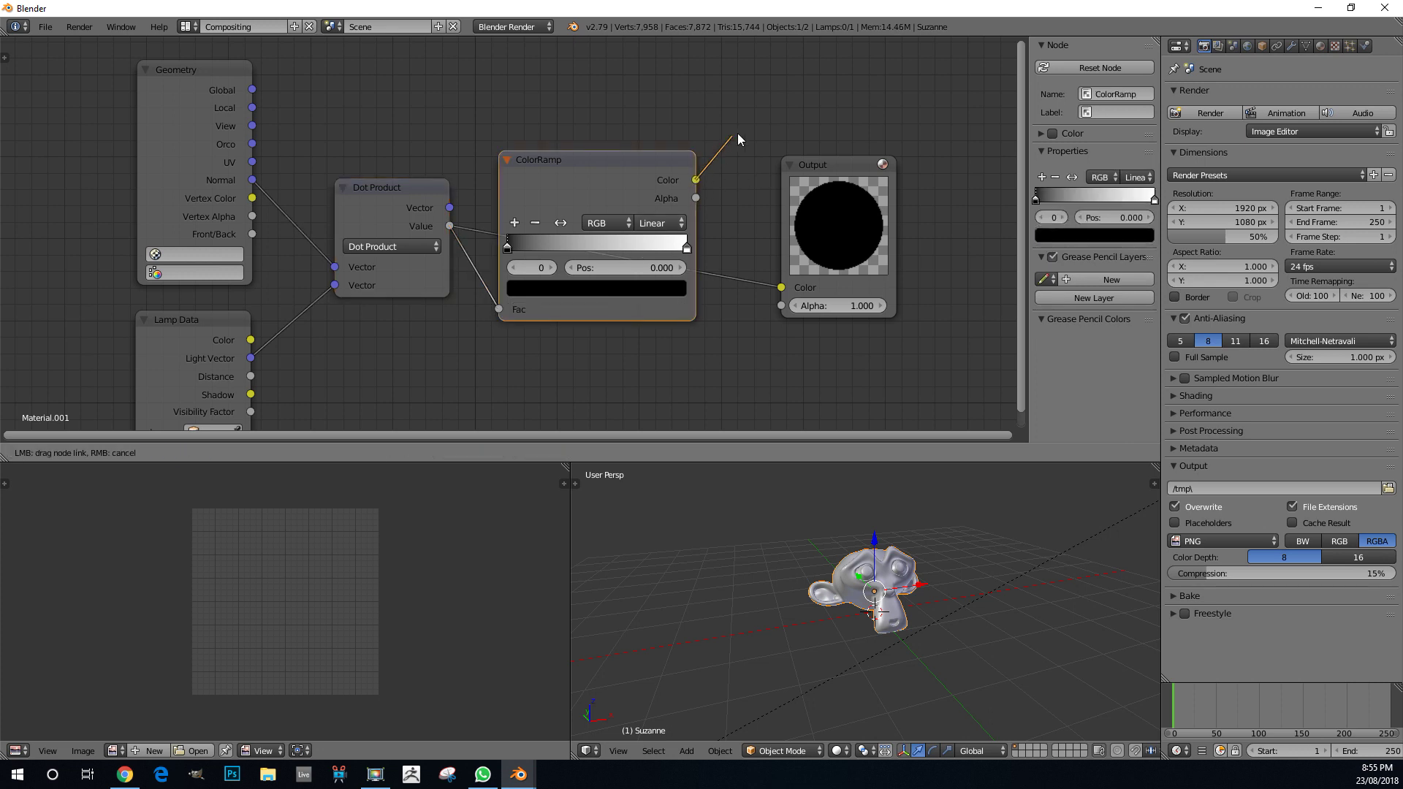
pyautogui.moveTo(775, 280); pyautogui.dragTo(781, 288)
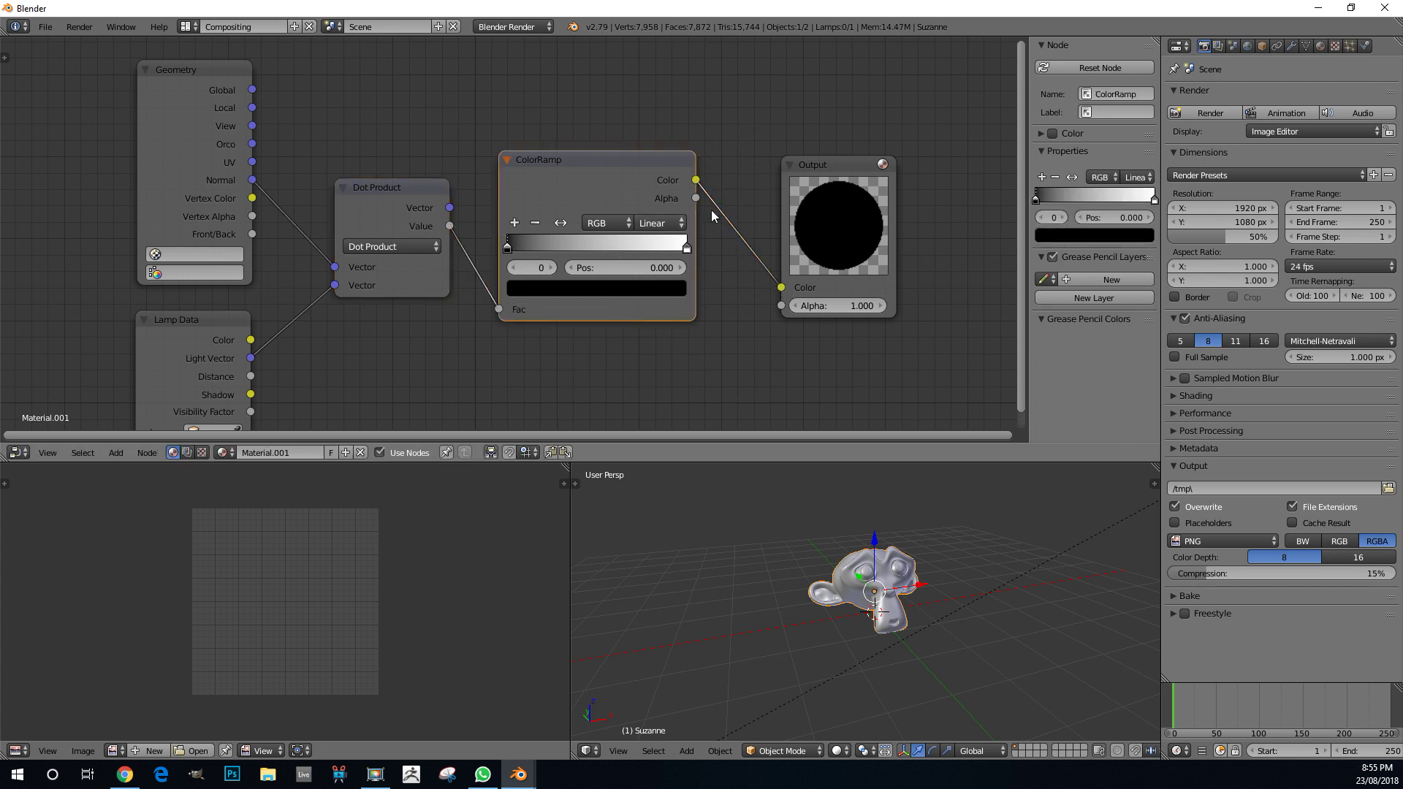
# - Set the Lamp Data node's lamp to Sun
pyautogui.scroll(-3, 603, 290)
pyautogui.moveTo(405, 321); pyautogui.dragTo(559, 204, button='middle')
pyautogui.scroll(2, 555, 207)
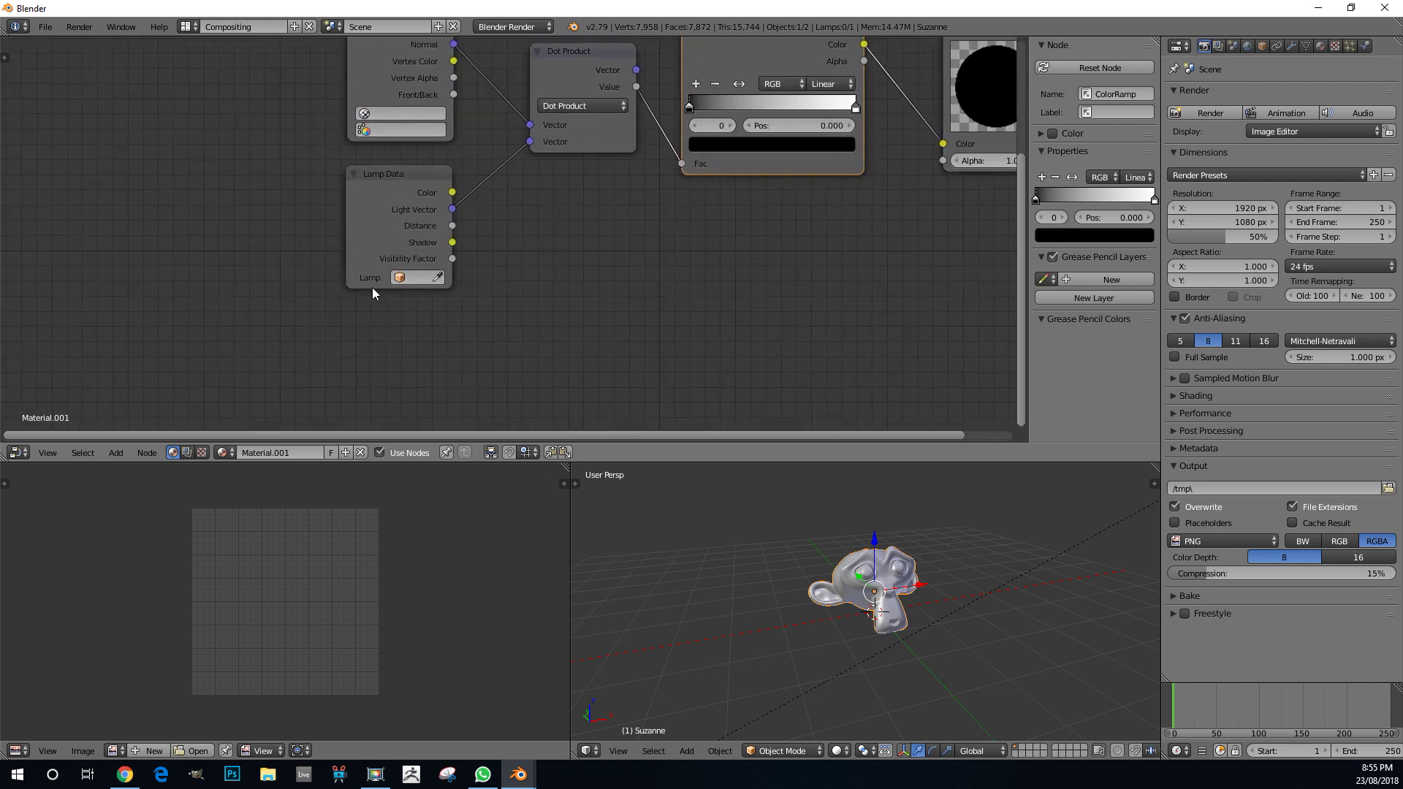
pyautogui.moveTo(562, 280); pyautogui.dragTo(471, 319, button='middle')
pyautogui.click(320, 319)
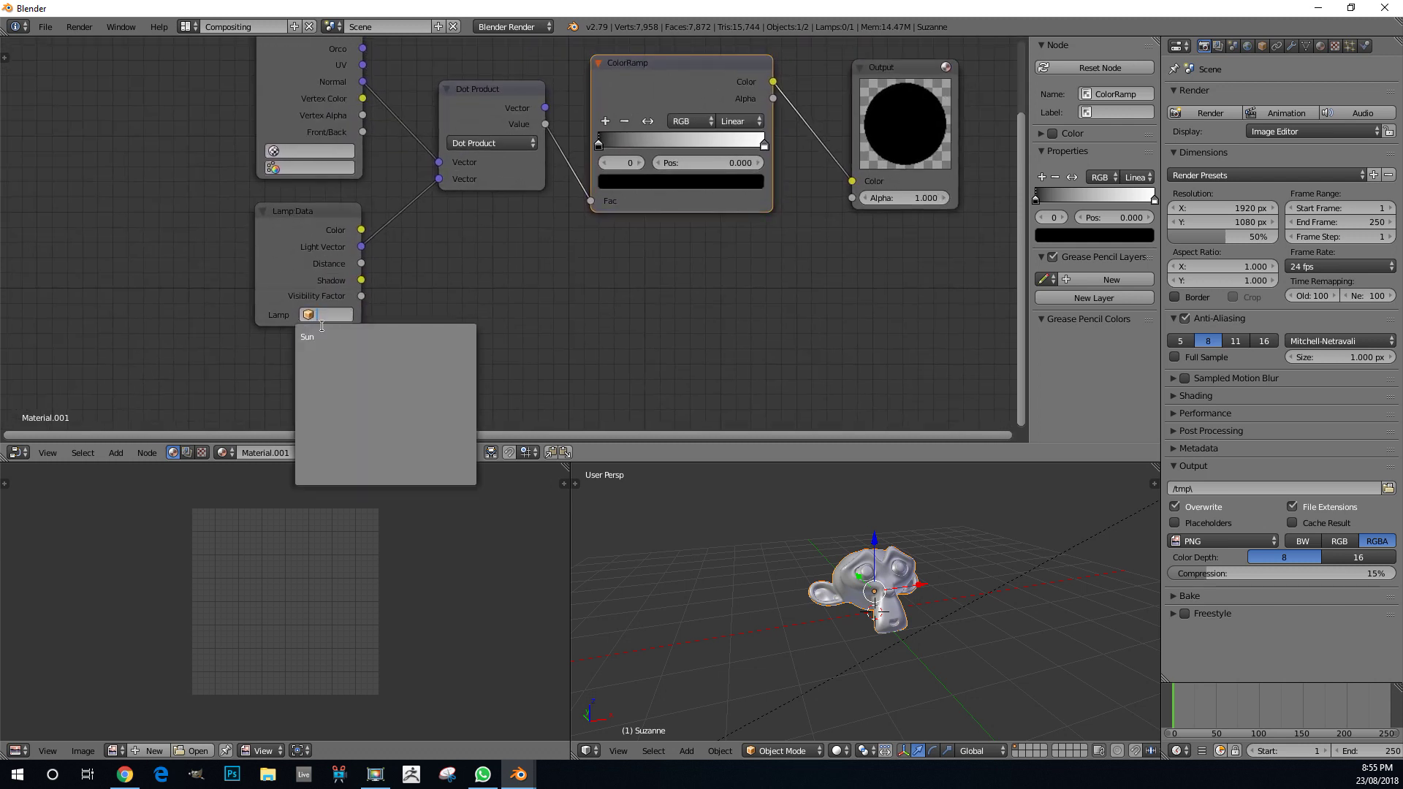
pyautogui.click(358, 335)
# - Shift the Output node slightly and switch the 3D view to rendered shading
pyautogui.moveTo(884, 214); pyautogui.dragTo(758, 265, button='middle')
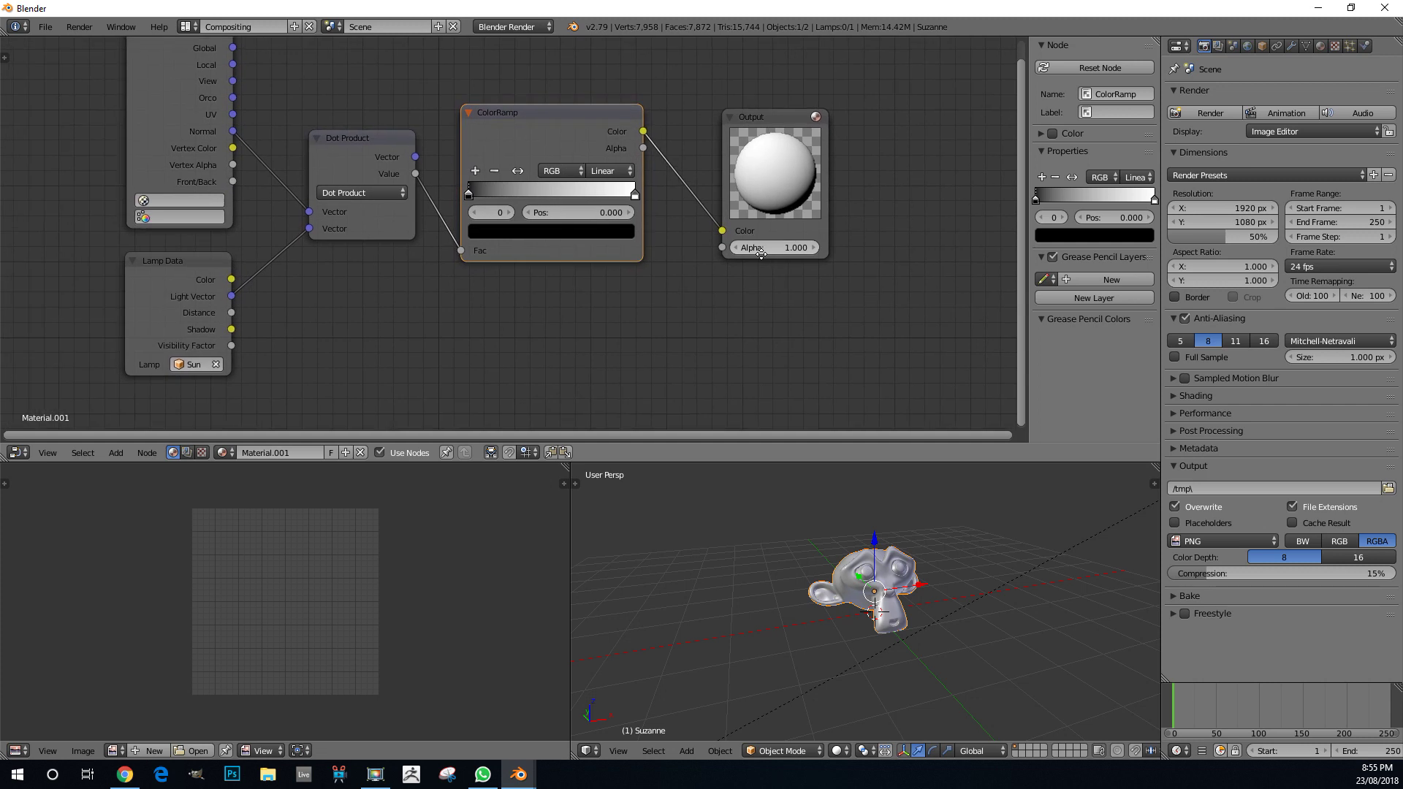
pyautogui.moveTo(772, 151); pyautogui.dragTo(795, 213)
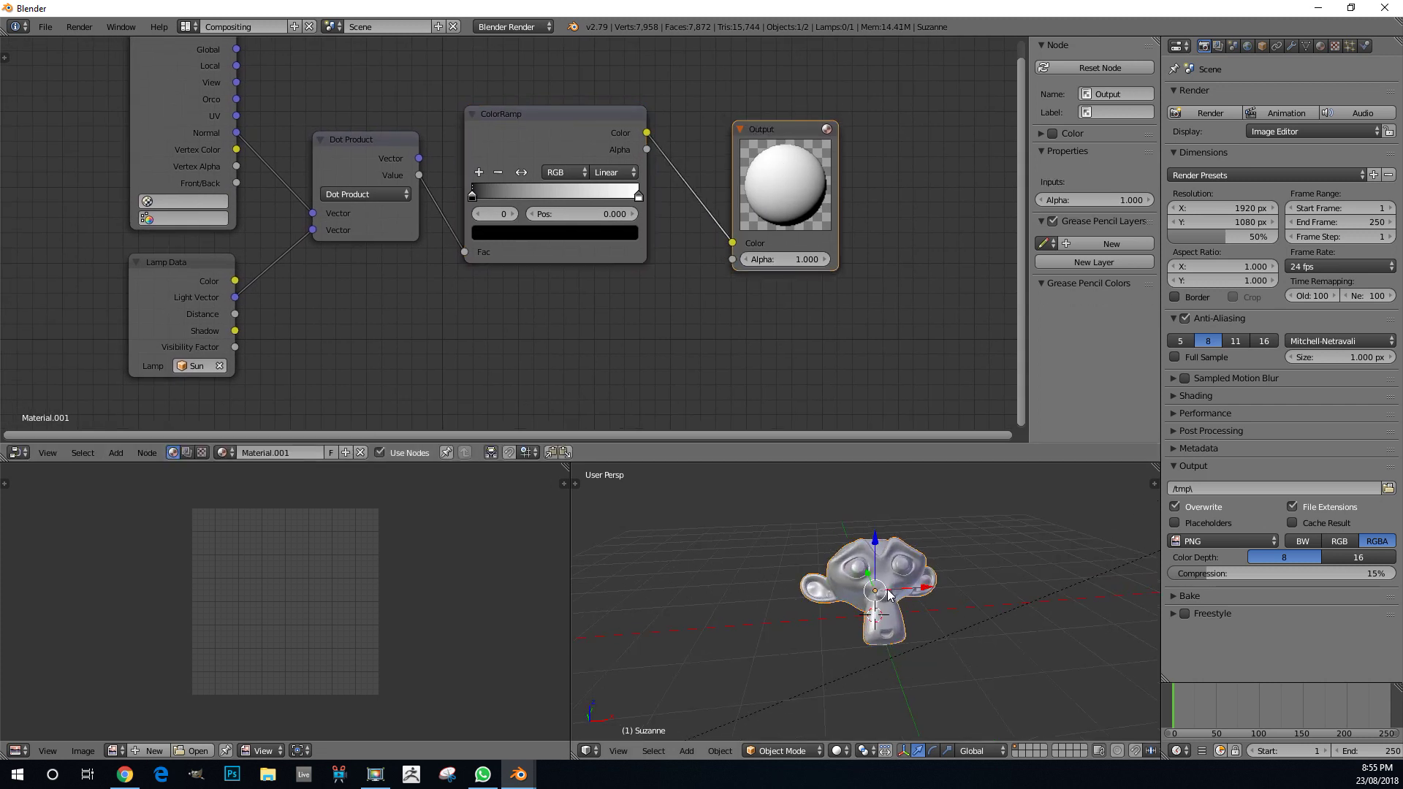
pyautogui.hotkey('shift', 'z')
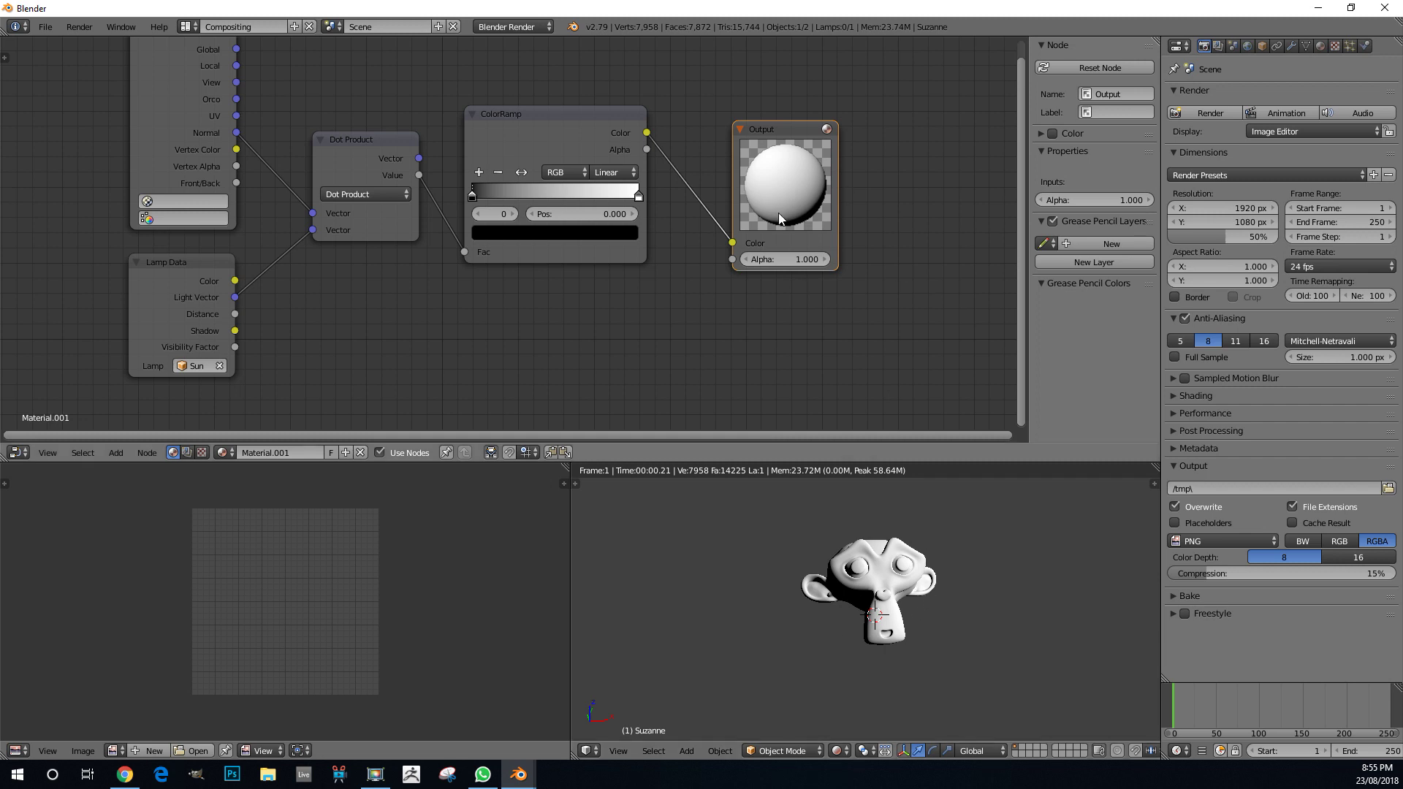
# - Sharpen the ColorRamp into two tones by moving the black stop to 0.450 and the white stop to 0.459
pyautogui.scroll(2, 773, 274)
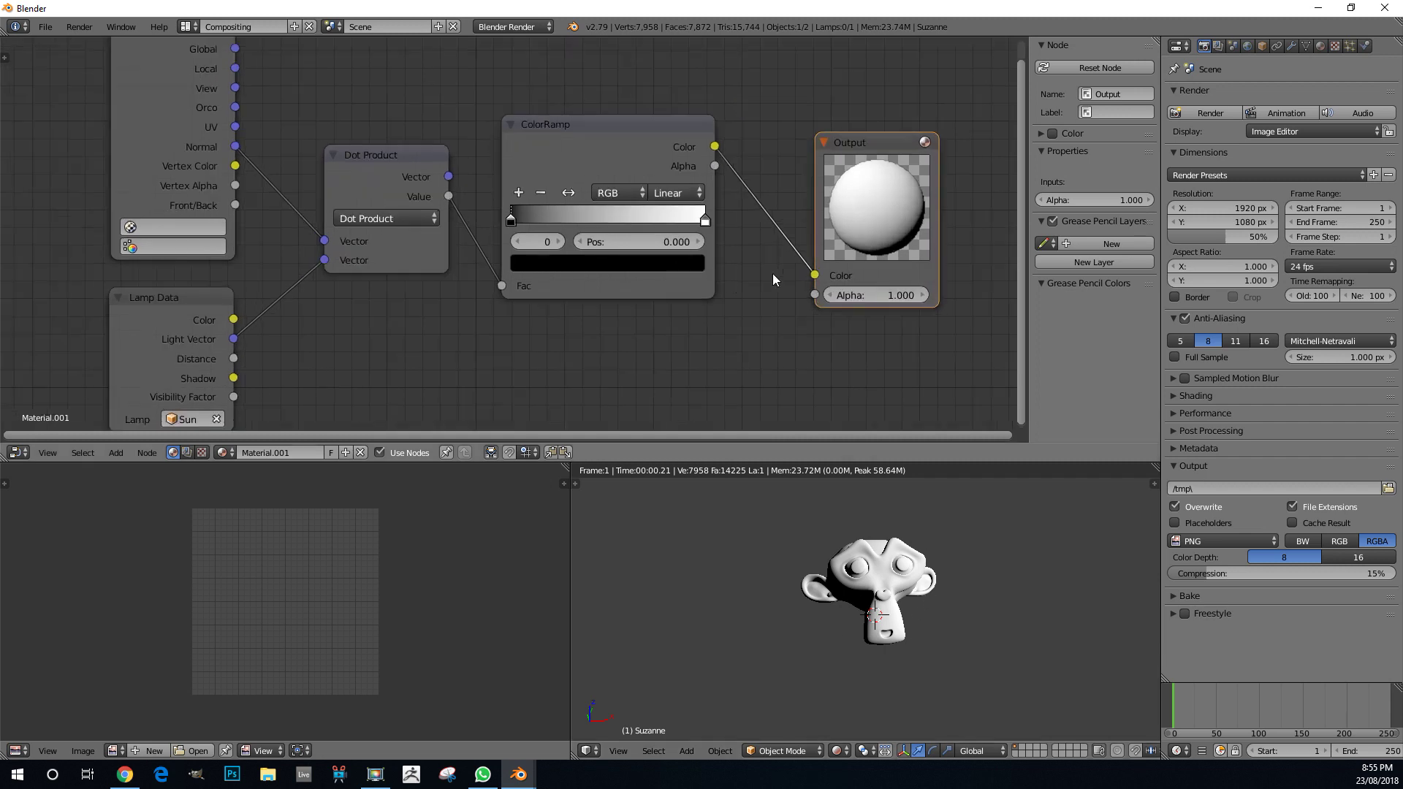
pyautogui.moveTo(866, 323); pyautogui.dragTo(792, 338, button='middle')
pyautogui.scroll(2, 777, 253)
pyautogui.scroll(1, 496, 206)
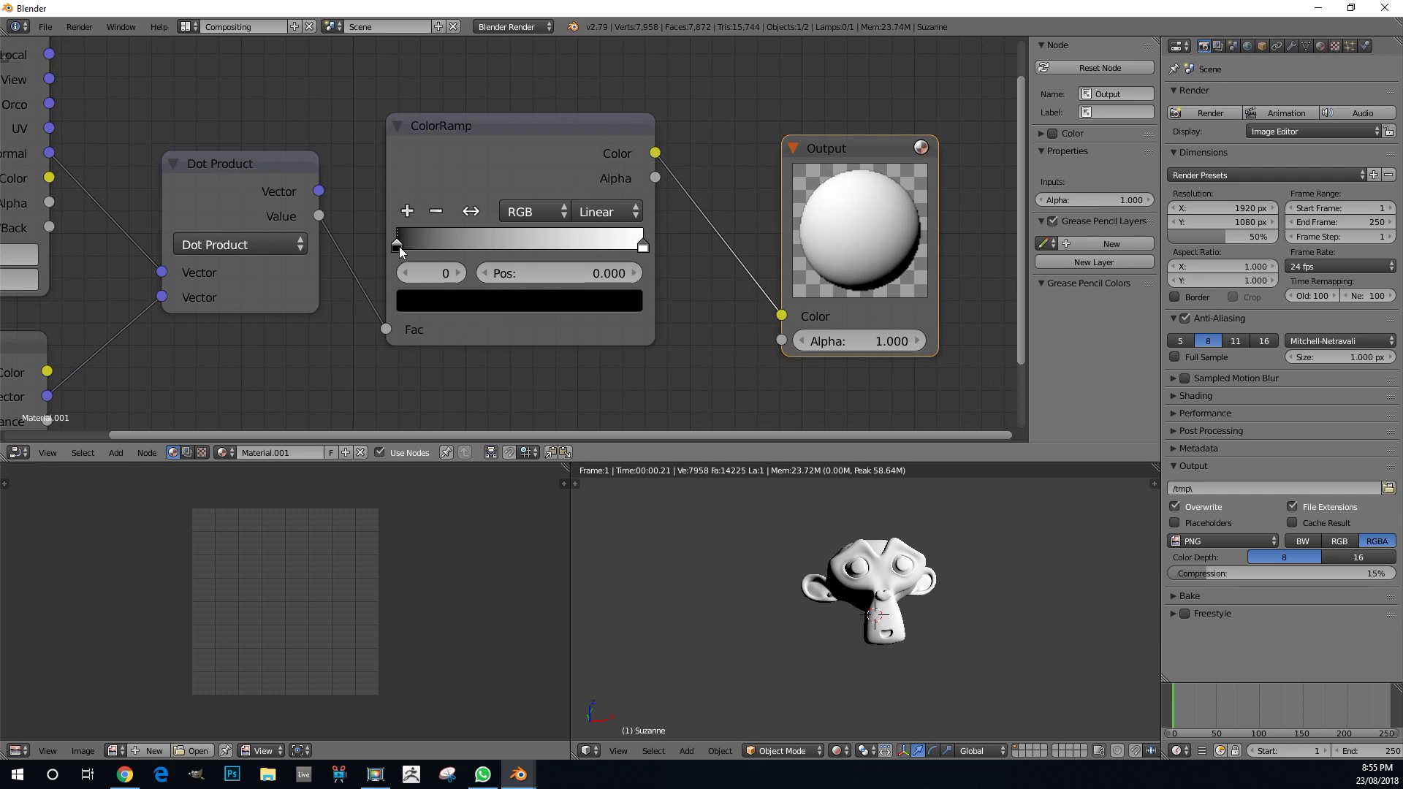
pyautogui.moveTo(400, 249); pyautogui.dragTo(511, 260)
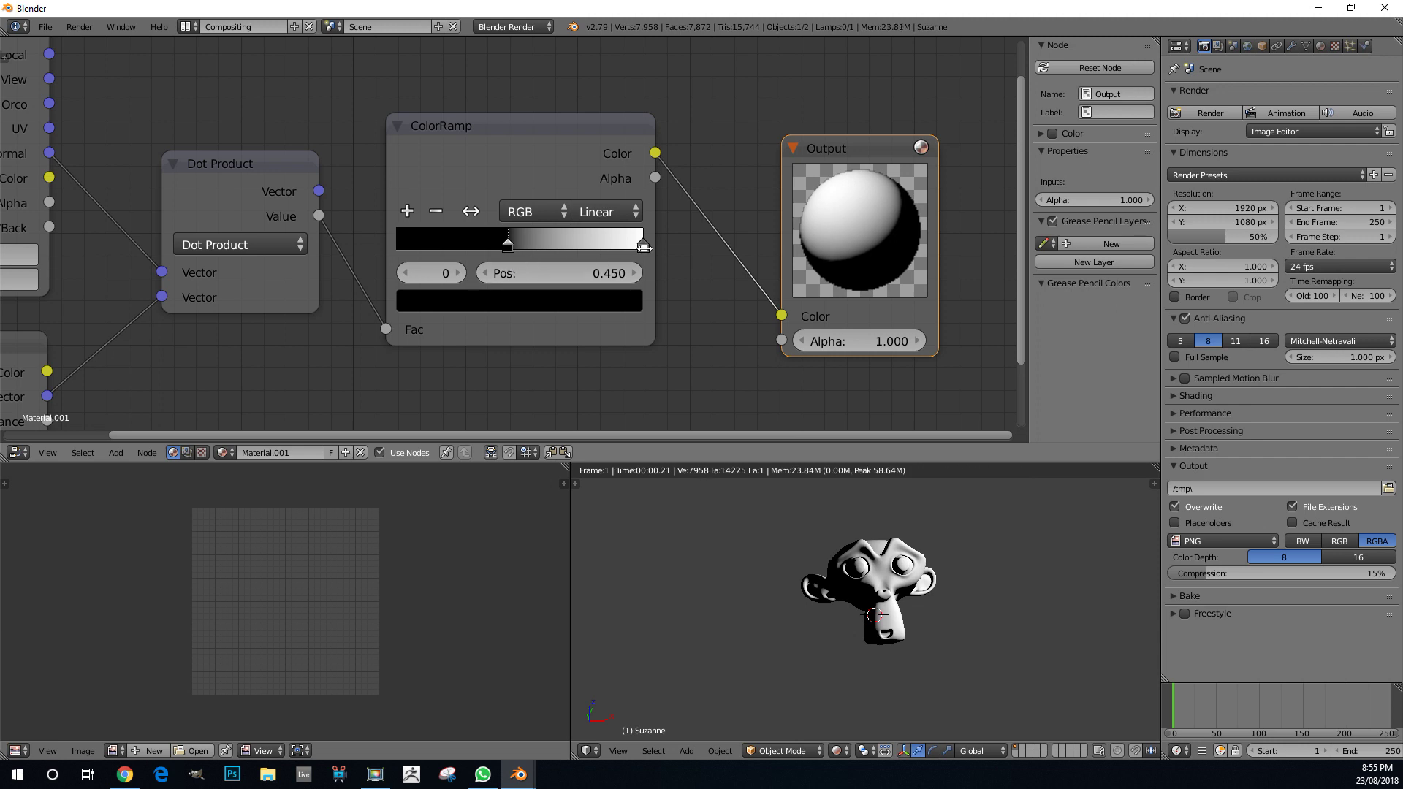
pyautogui.moveTo(640, 244); pyautogui.dragTo(509, 243)
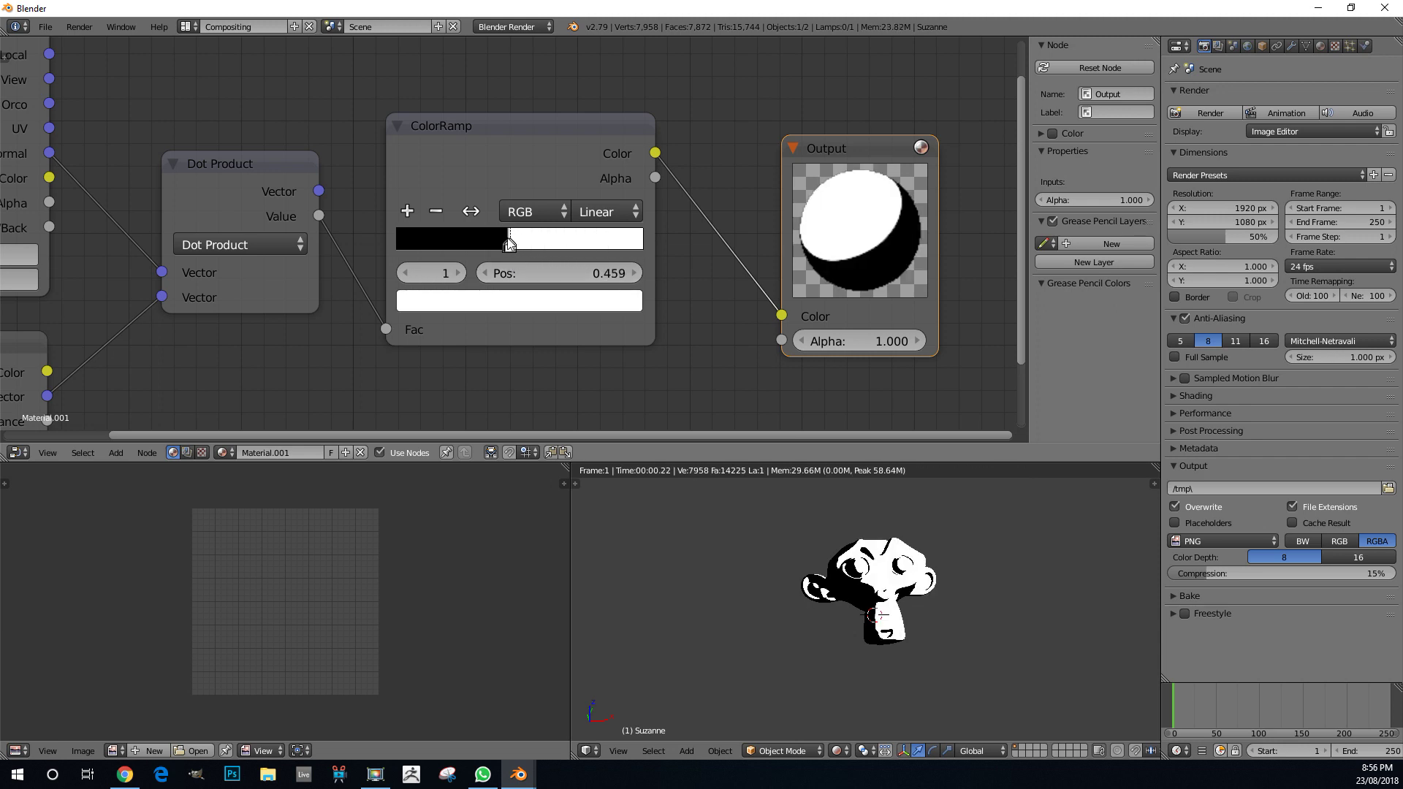
# - Move the ColorRamp's white stop to 0.455 and check the light-dark boundary on the monkey head from several angles
pyautogui.scroll(2, 509, 243)
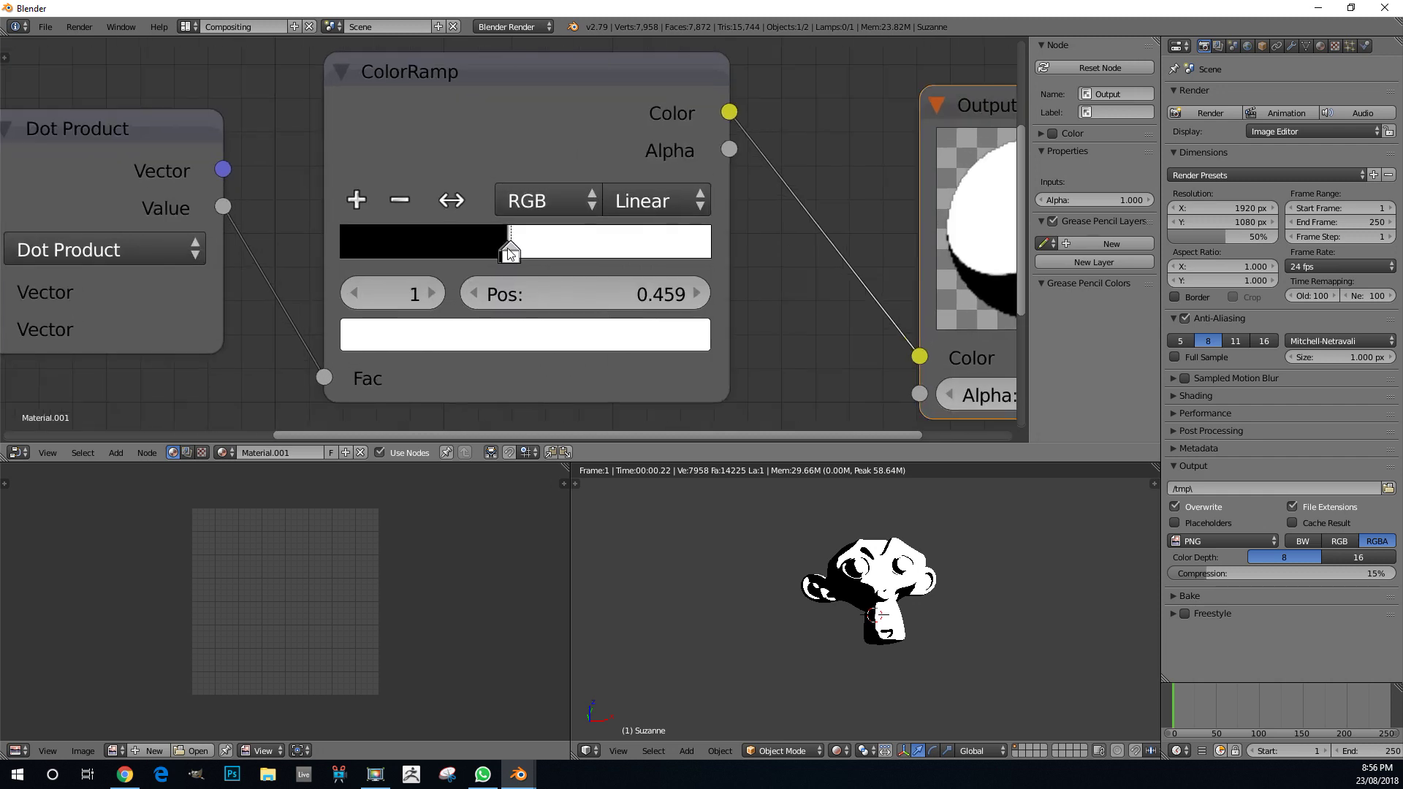
pyautogui.moveTo(515, 255); pyautogui.dragTo(514, 252)
pyautogui.scroll(-3, 808, 575)
pyautogui.scroll(5, 833, 588)
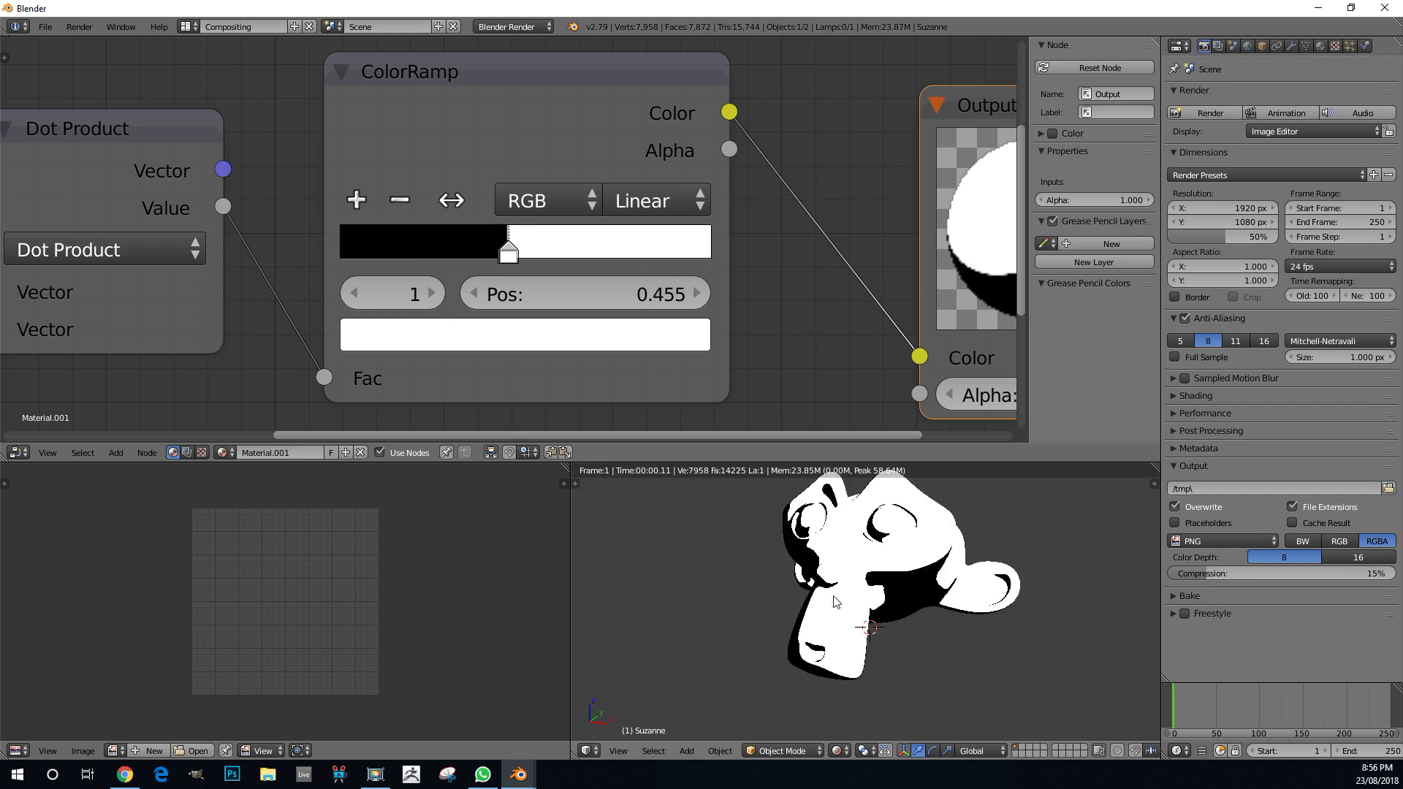
pyautogui.scroll(2, 861, 613)
pyautogui.scroll(6, 840, 643)
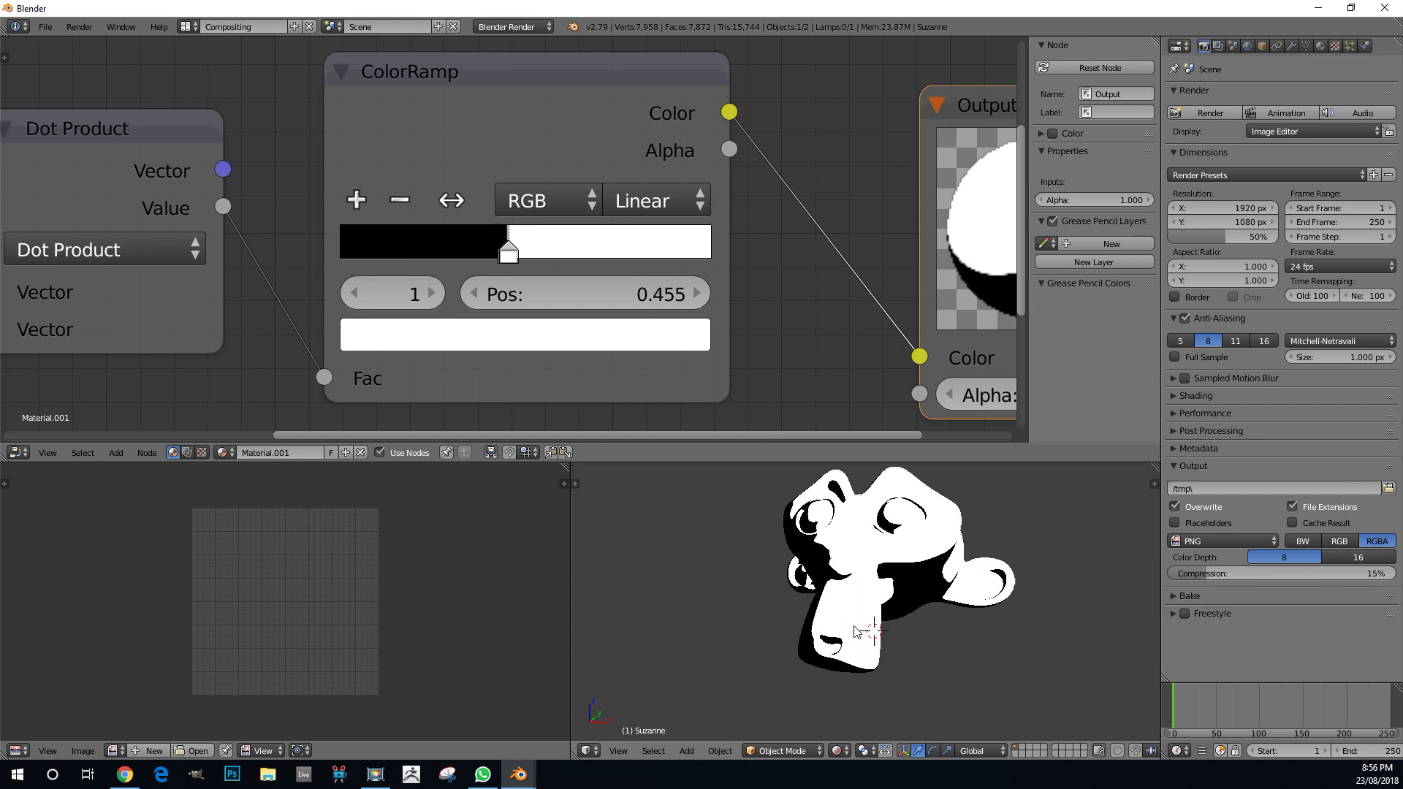
pyautogui.scroll(-3, 803, 548)
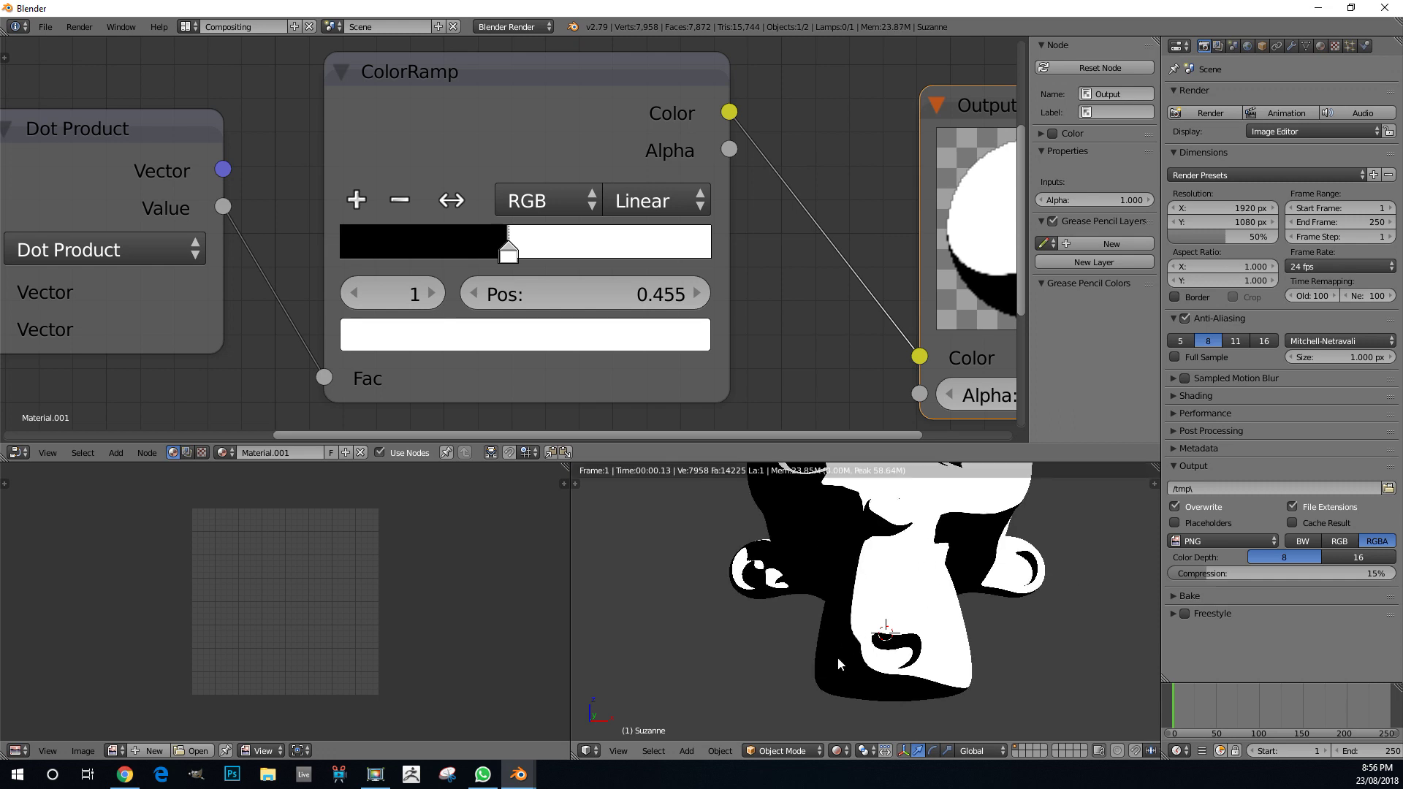
pyautogui.scroll(1, 847, 643)
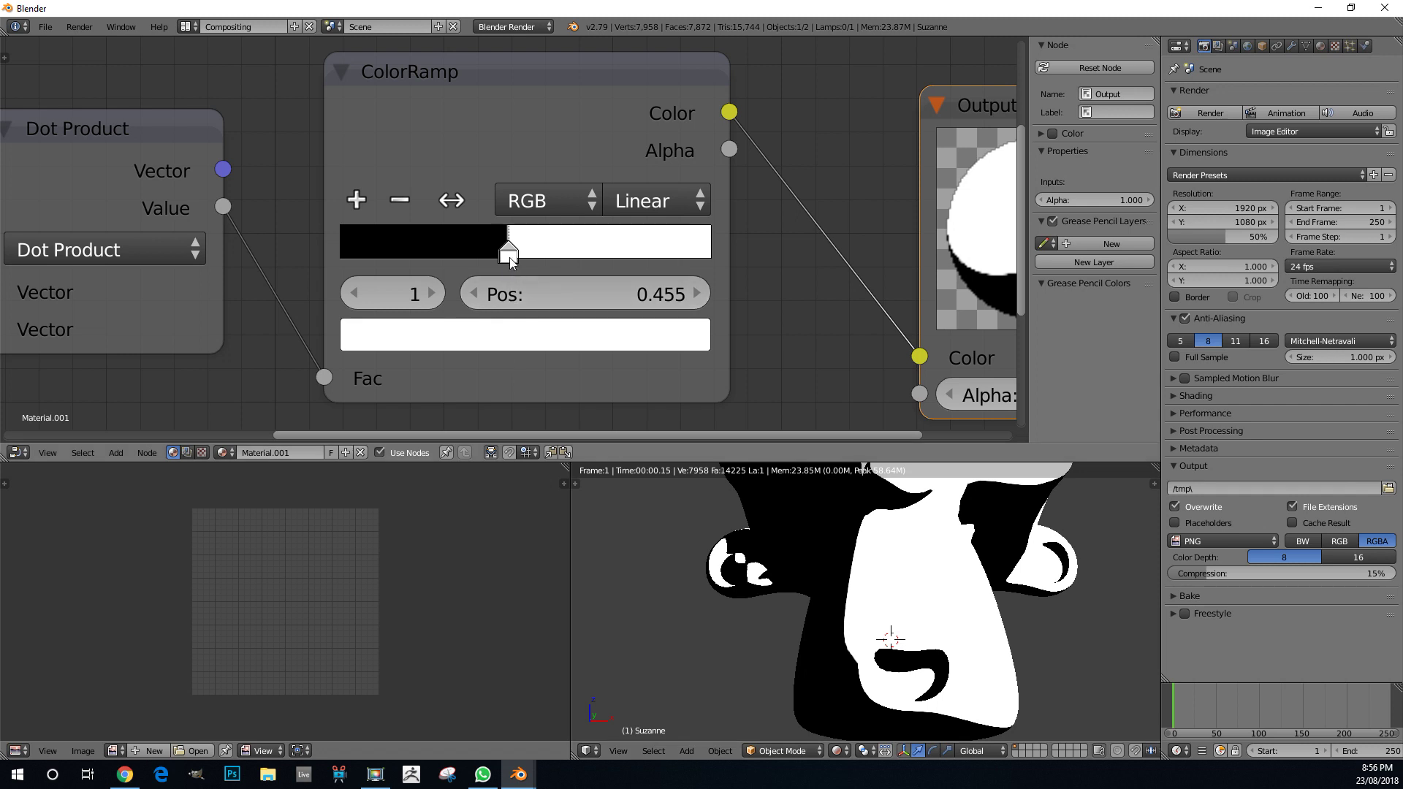
pyautogui.moveTo(514, 261)
pyautogui.mouseDown()
pyautogui.moveTo(535, 256)
pyautogui.moveTo(509, 254)
pyautogui.mouseUp()
pyautogui.scroll(-8, 846, 578)
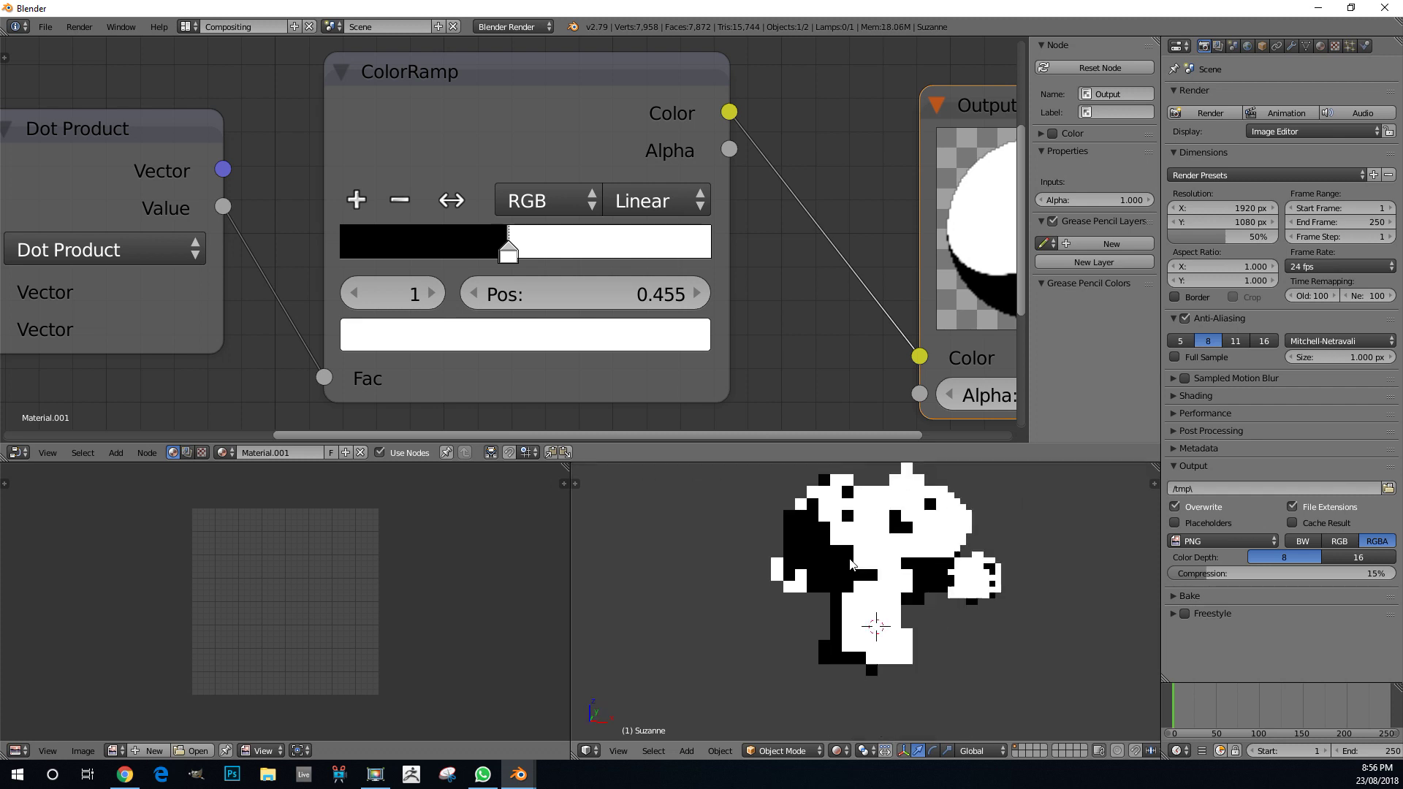
pyautogui.scroll(-2, 774, 245)
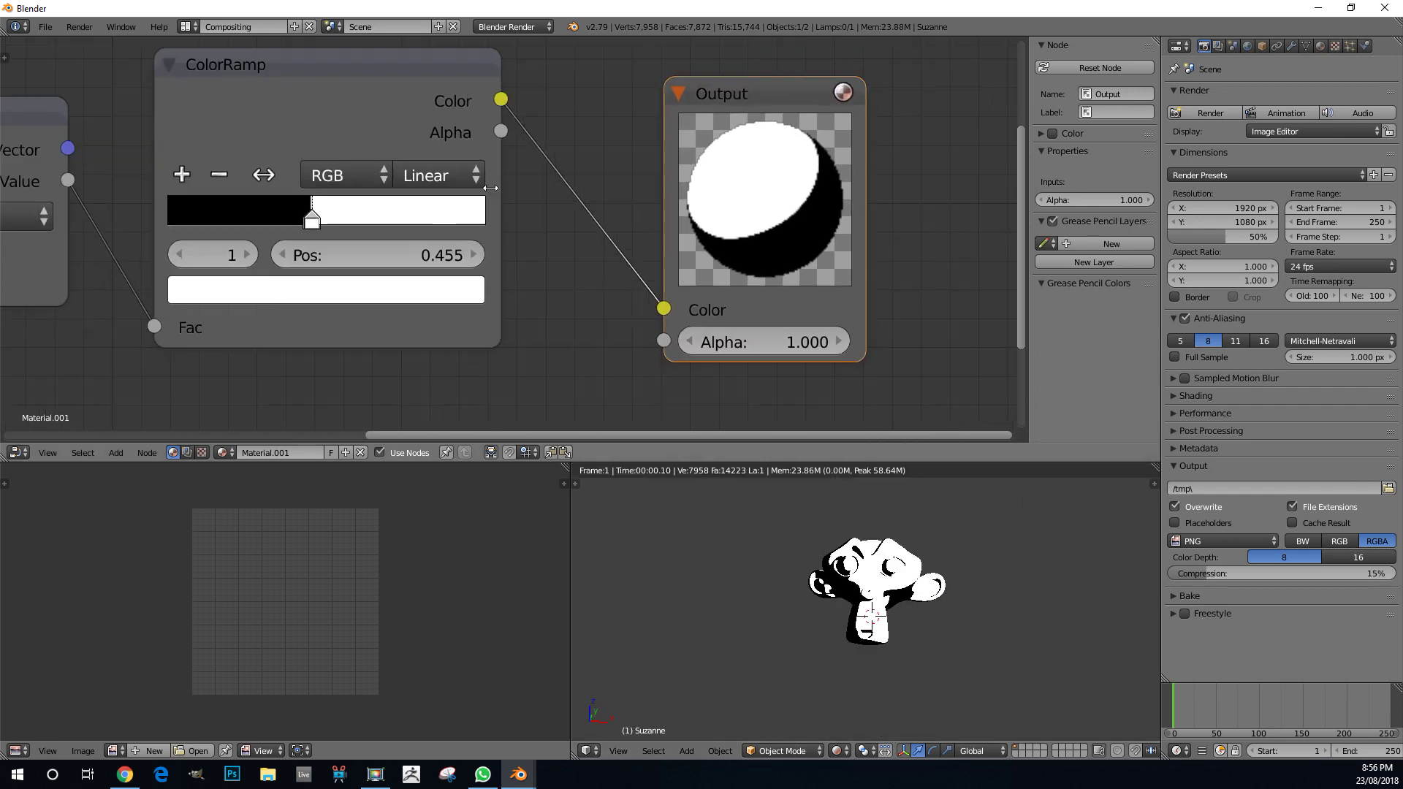
# - Move the Output node farther from the ColorRamp and add a MixRGB node in the gap between them
pyautogui.moveTo(740, 219); pyautogui.dragTo(901, 211)
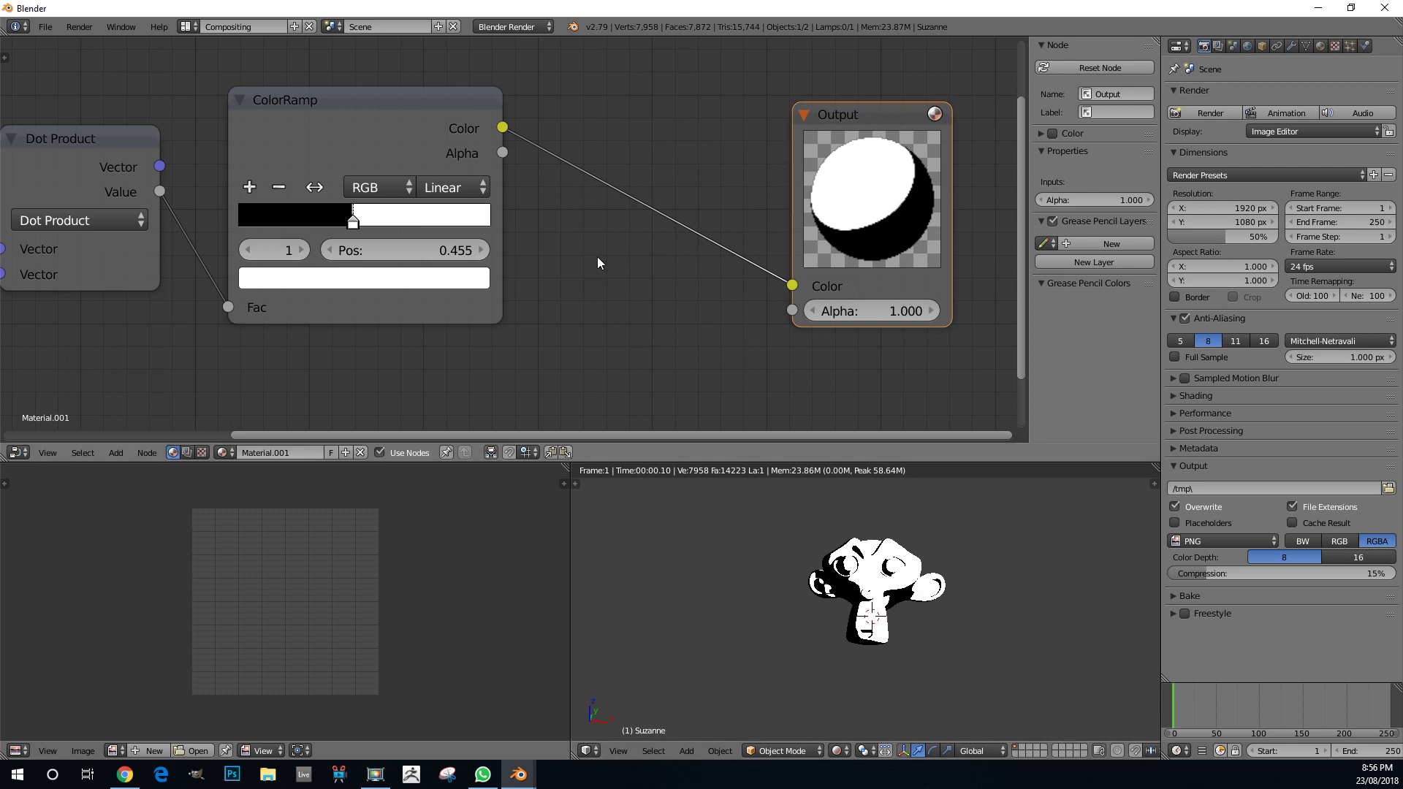
pyautogui.scroll(-1, 597, 256)
pyautogui.scroll(1, 625, 269)
pyautogui.hotkey('shift', 'a')
pyautogui.click(643, 263)
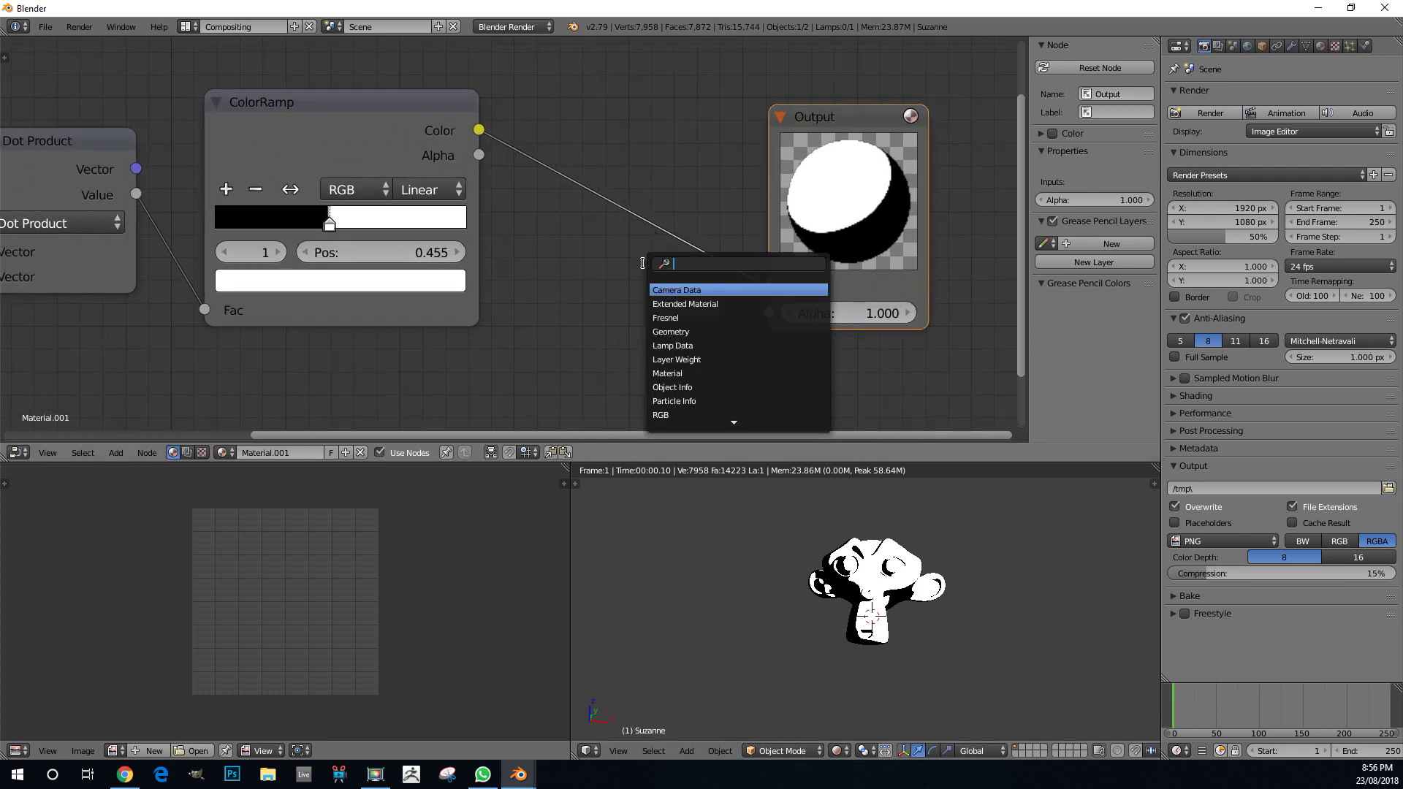
pyautogui.write('mi')
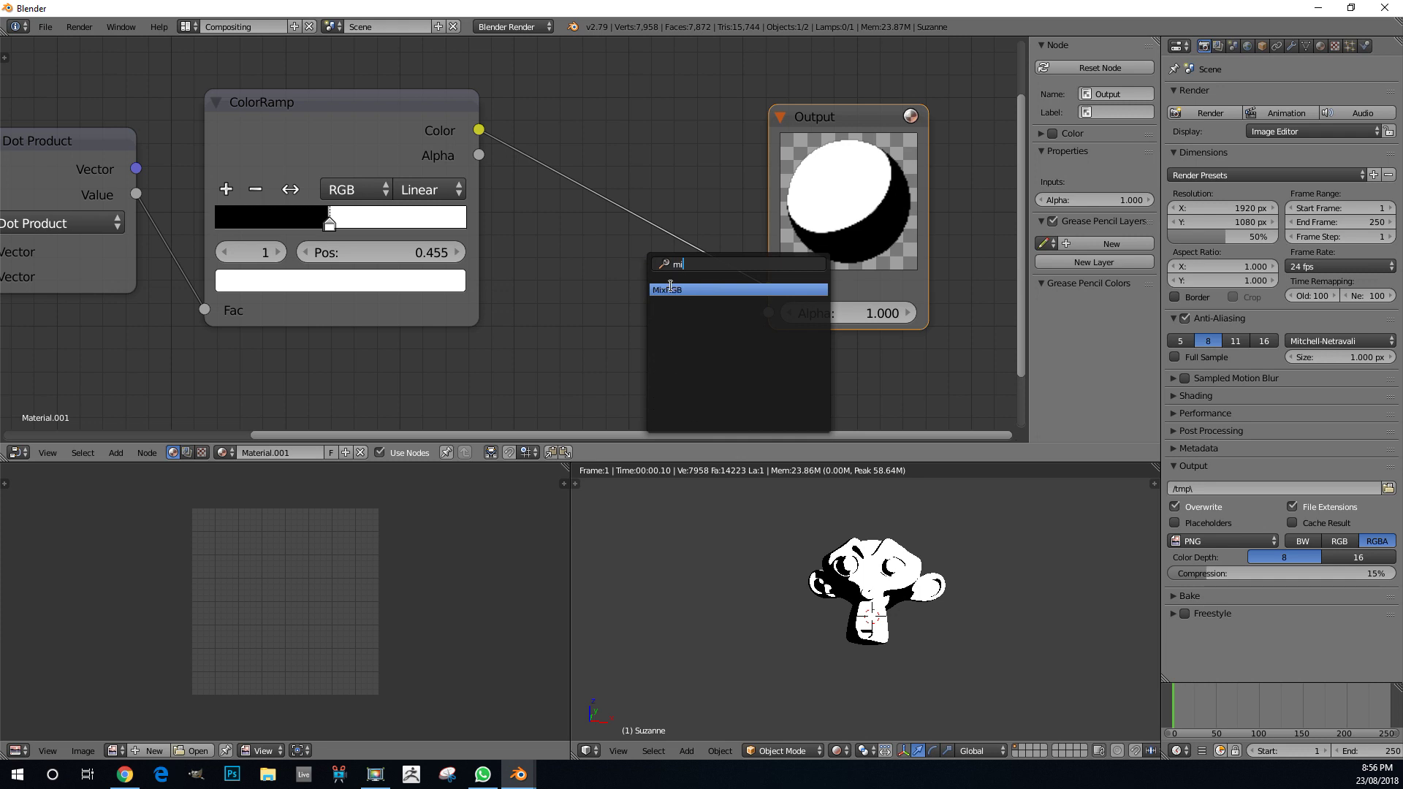
pyautogui.click(670, 290)
pyautogui.click(549, 263)
# - Link the ColorRamp's Color to the Mix node's Fac and the Mix node's Color to the Output node's Color
pyautogui.scroll(-2, 515, 234)
pyautogui.moveTo(486, 158); pyautogui.dragTo(546, 348)
pyautogui.moveTo(656, 285); pyautogui.dragTo(698, 273)
# - Set the Mix node's Color1 to a muted red and its Color2 to blue
pyautogui.moveTo(699, 365); pyautogui.dragTo(725, 273, button='middle')
pyautogui.scroll(7, 719, 276)
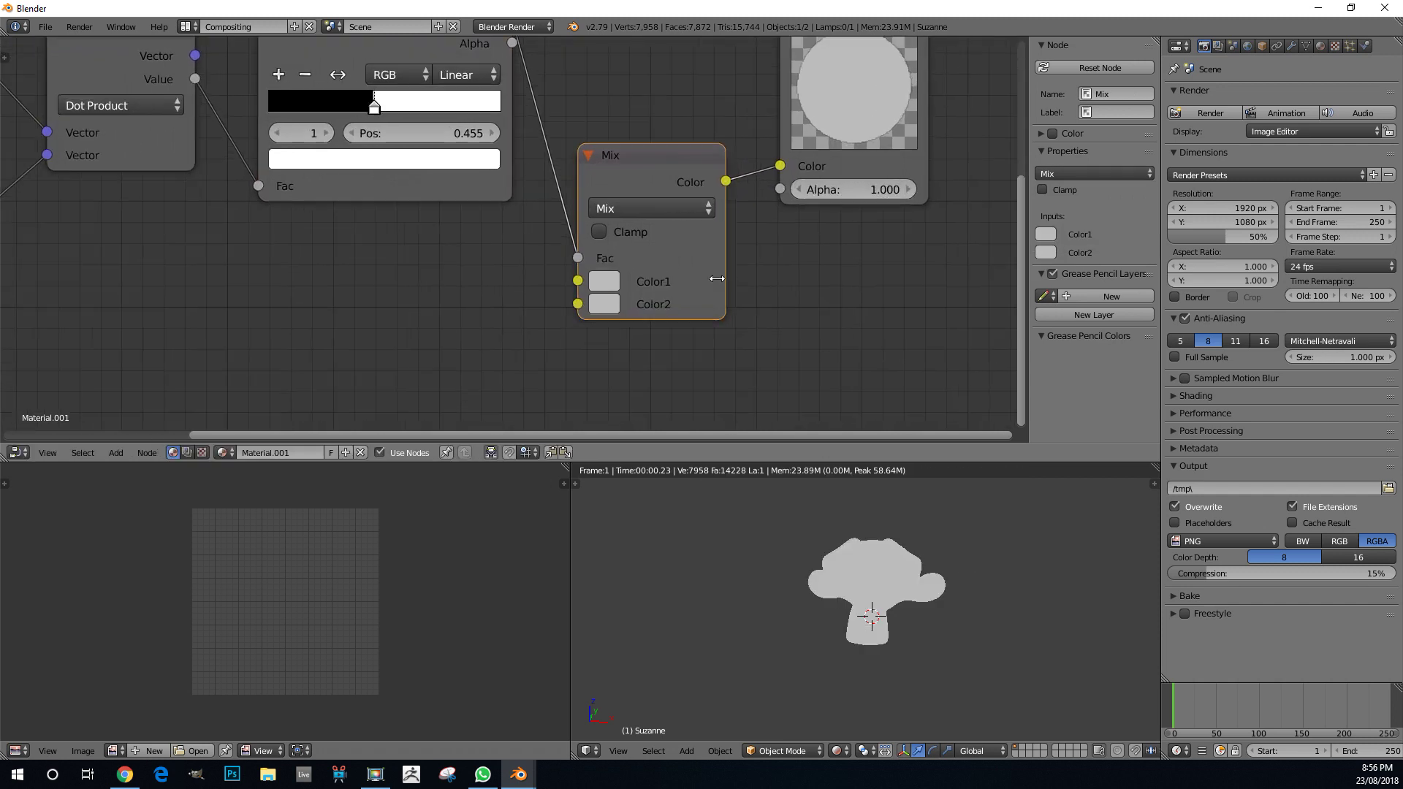
pyautogui.click(632, 295)
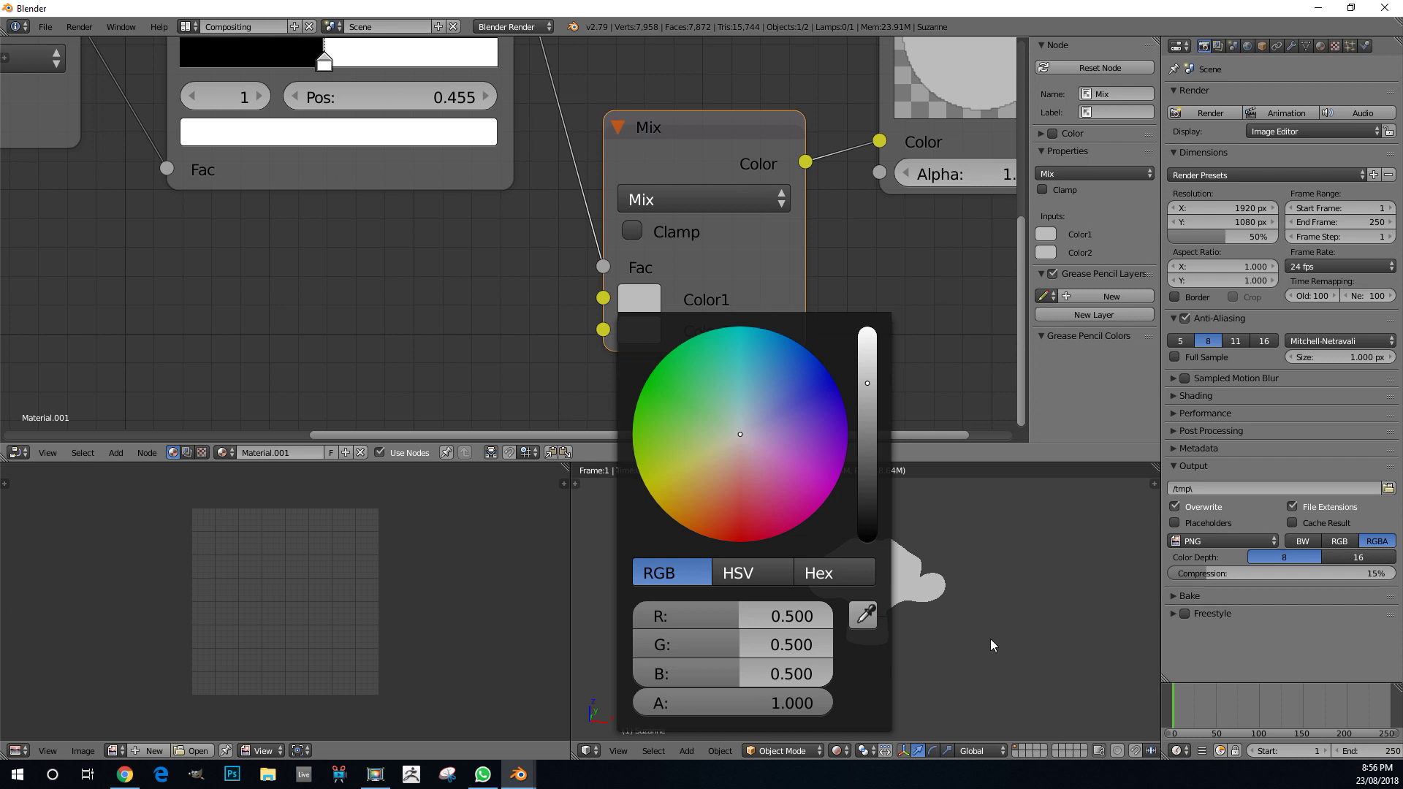
pyautogui.click(786, 371)
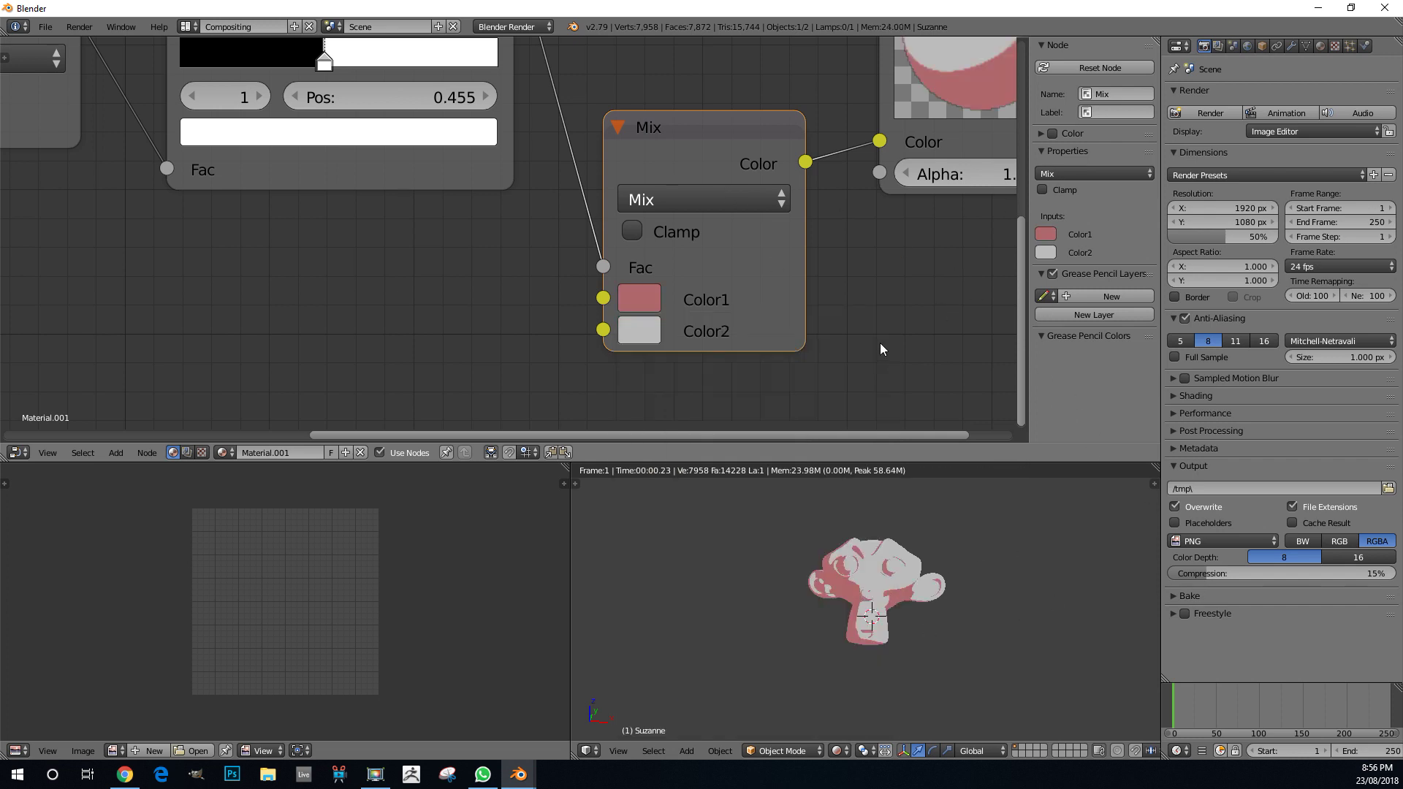
pyautogui.scroll(1, 794, 340)
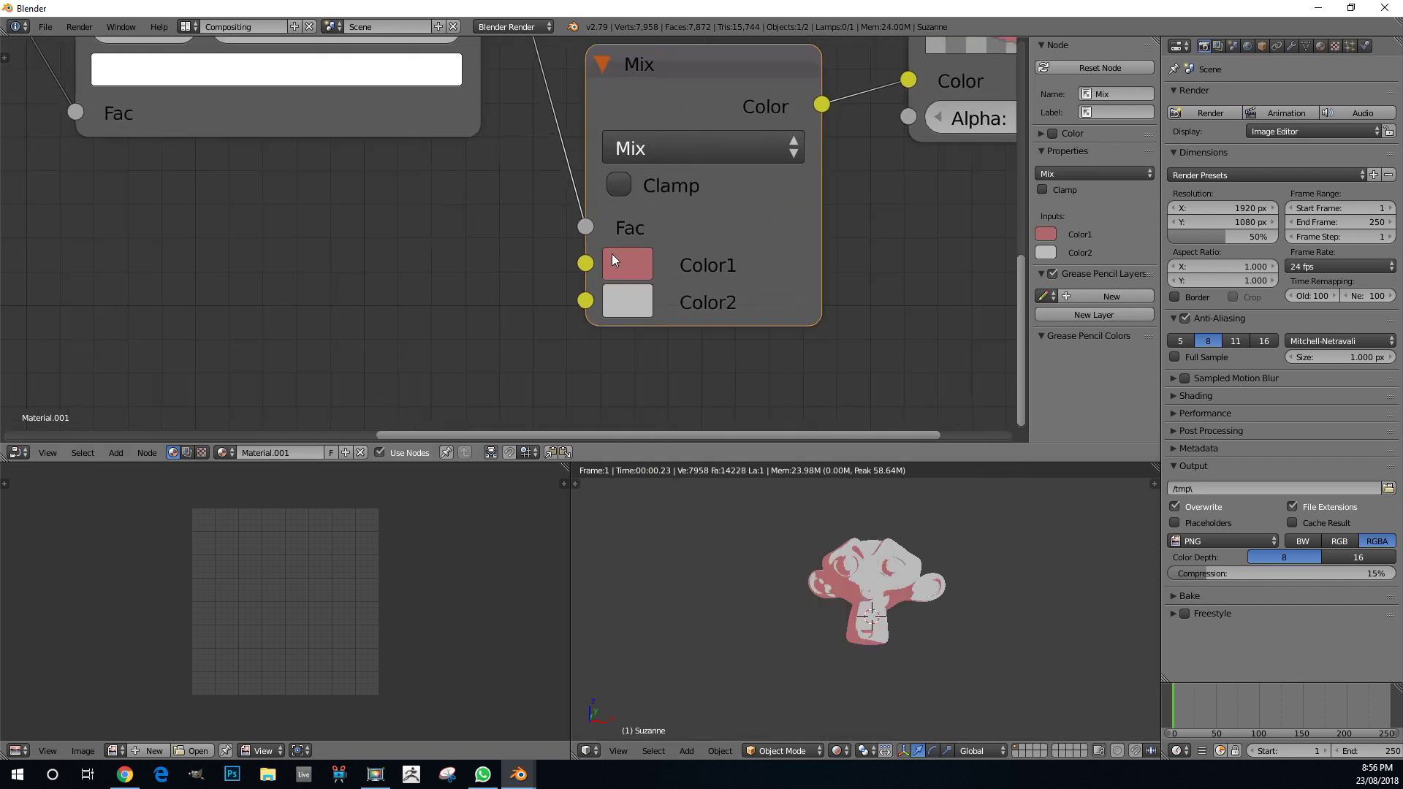
pyautogui.click(638, 295)
pyautogui.click(777, 389)
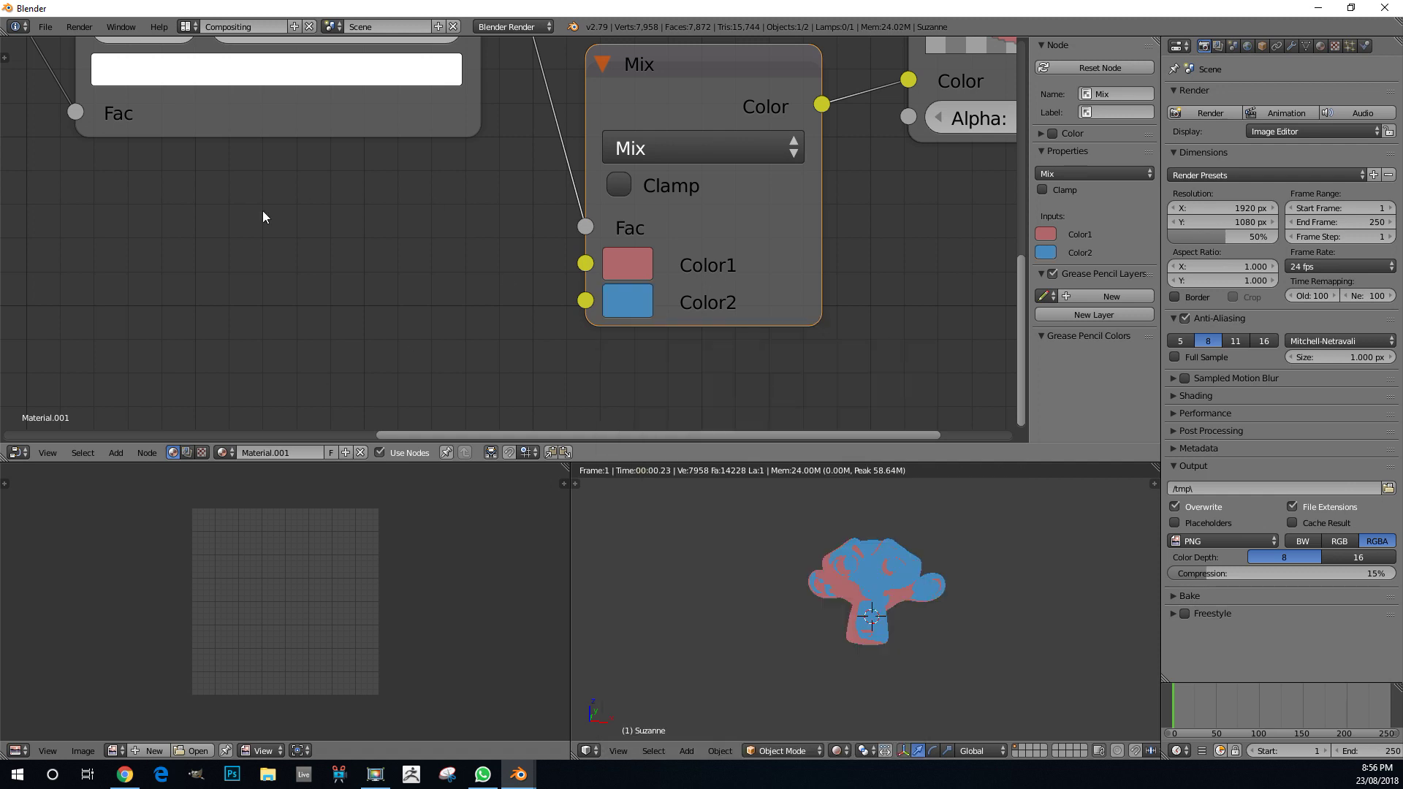
# - Examine the two tones on the monkey head and flip the ColorRamp so its white and black sides swap
pyautogui.scroll(2, 900, 594)
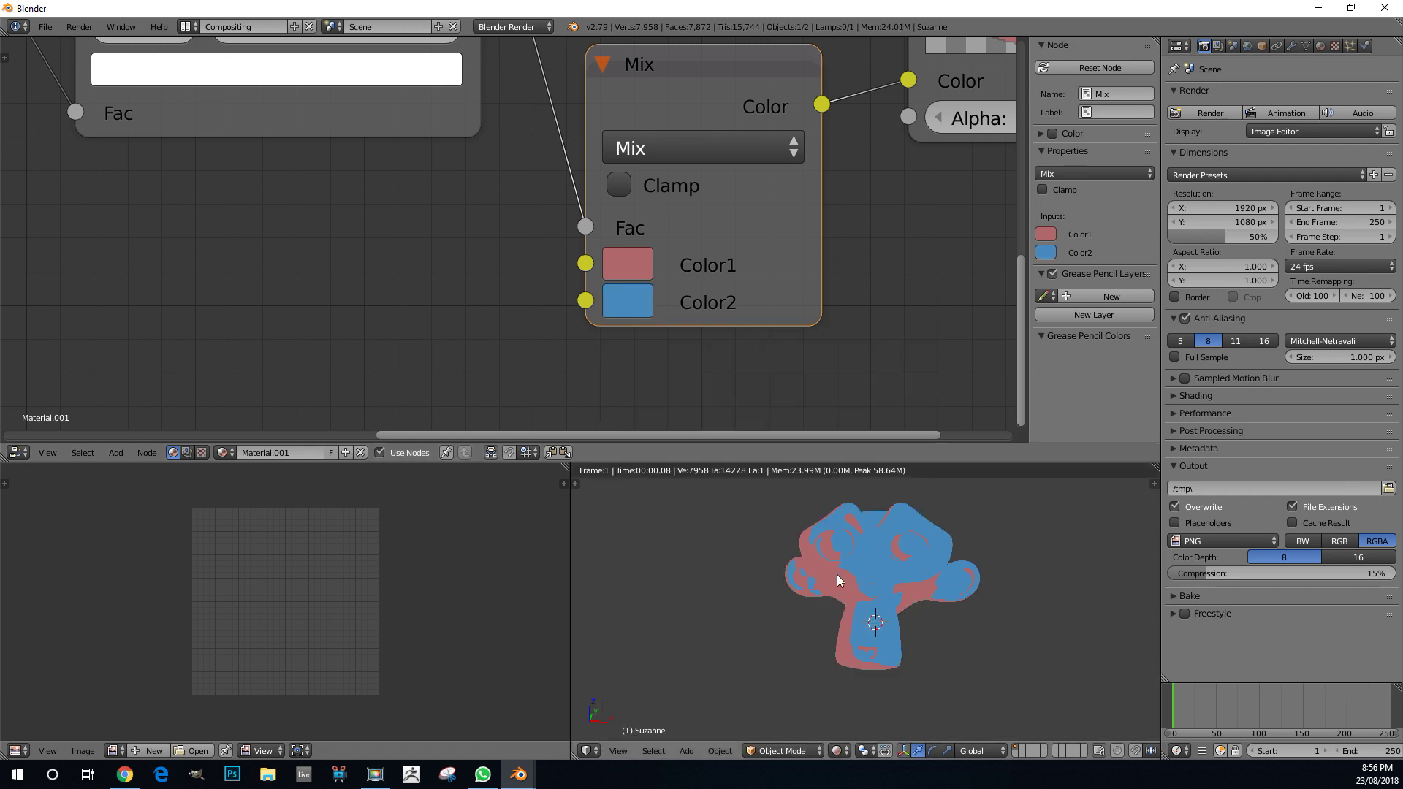
pyautogui.scroll(-3, 837, 579)
pyautogui.scroll(-2, 661, 376)
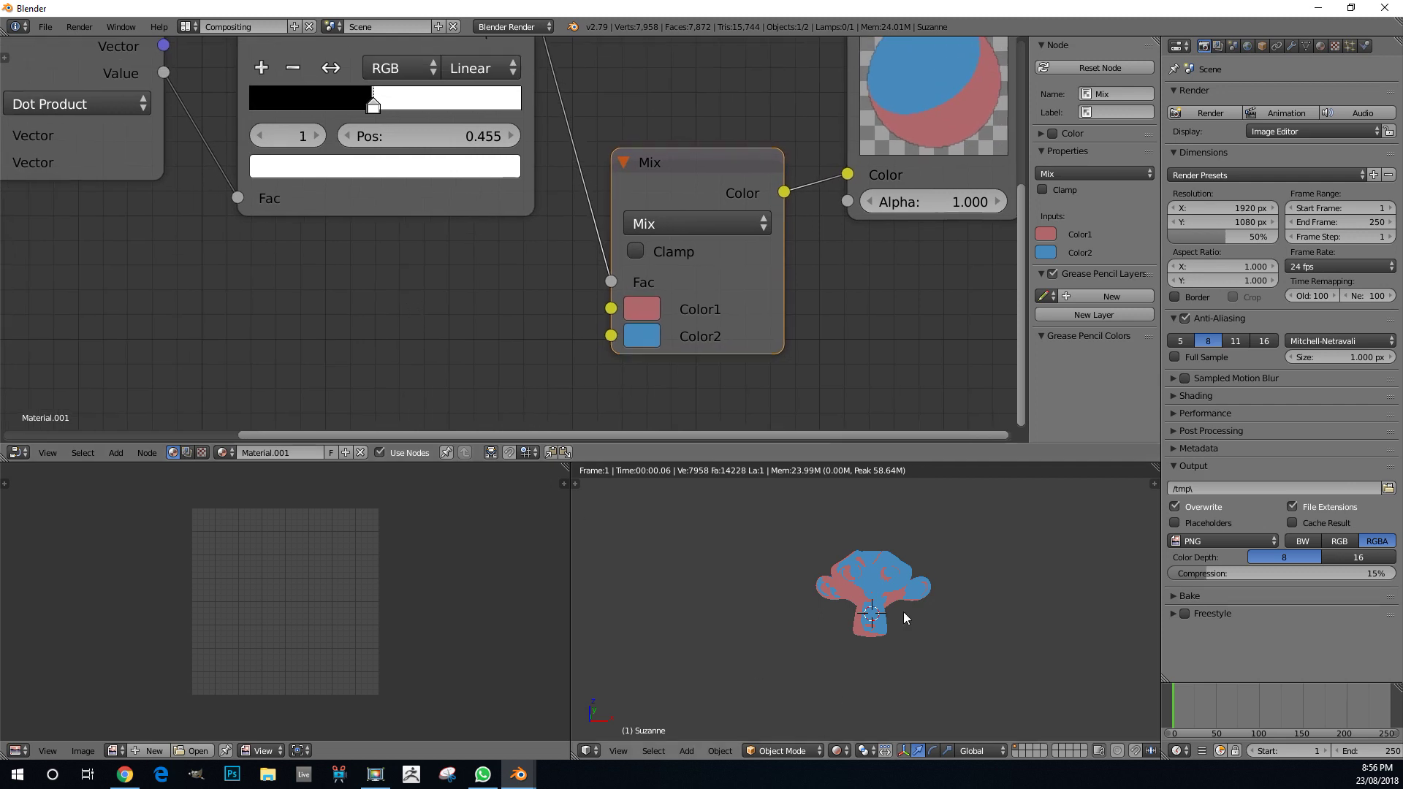
pyautogui.scroll(2, 913, 599)
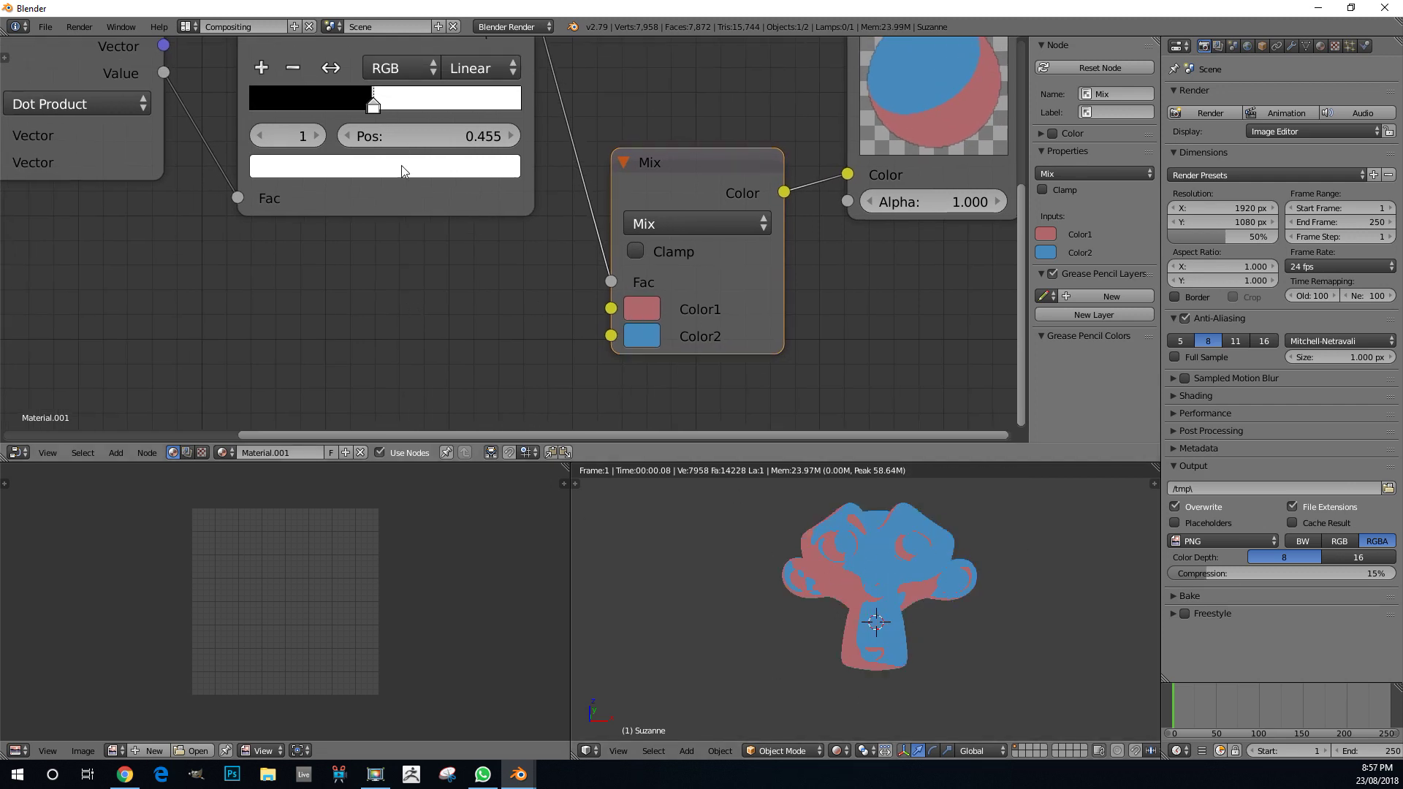
pyautogui.scroll(2, 401, 169)
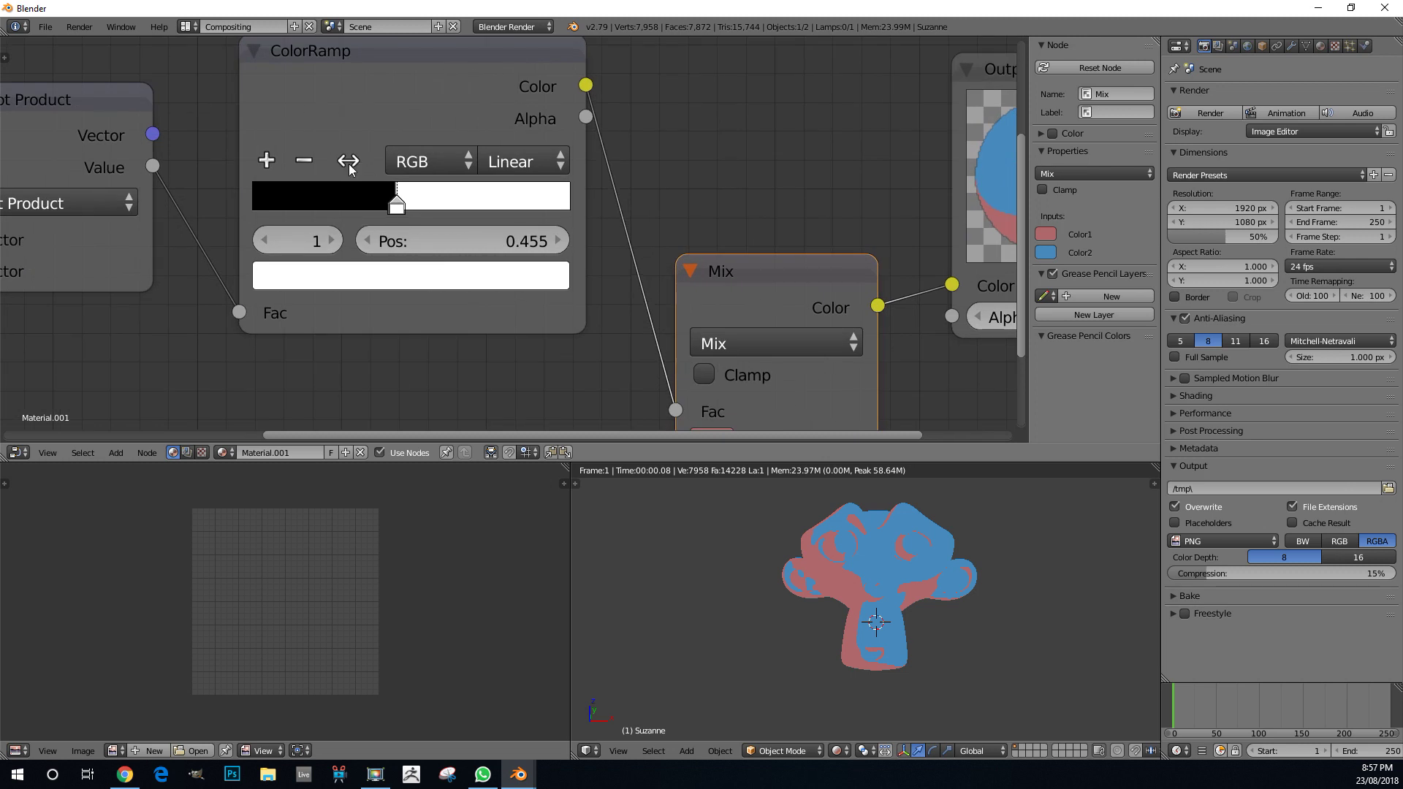
pyautogui.click(348, 162)
pyautogui.scroll(1, 398, 192)
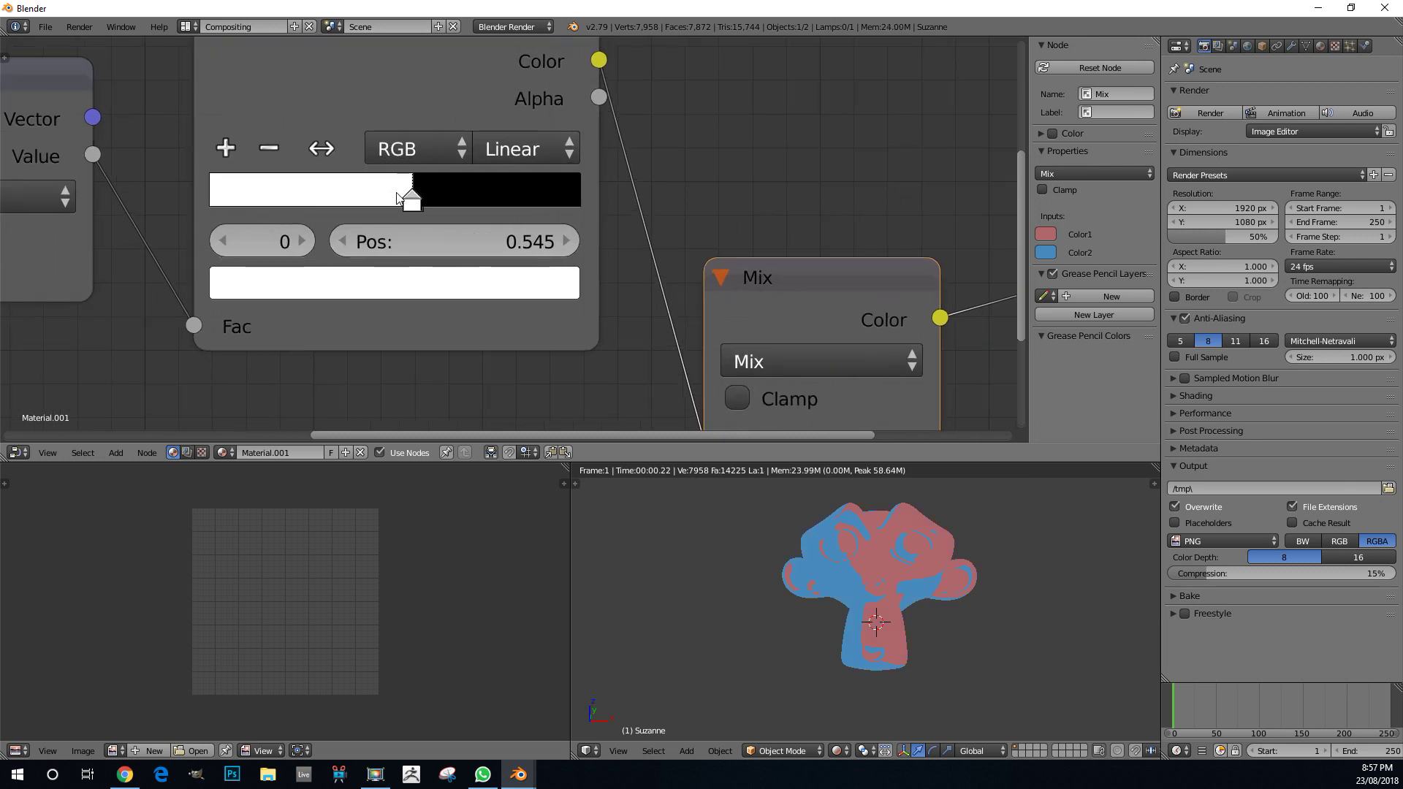
# - Switch the 3D view to solid shading and set the Mix node's Color1 to teal (R 0.122, G 0.429, B 0.402)
pyautogui.moveTo(813, 594); pyautogui.dragTo(900, 577, button='middle')
pyautogui.hotkey('shift', 'z')
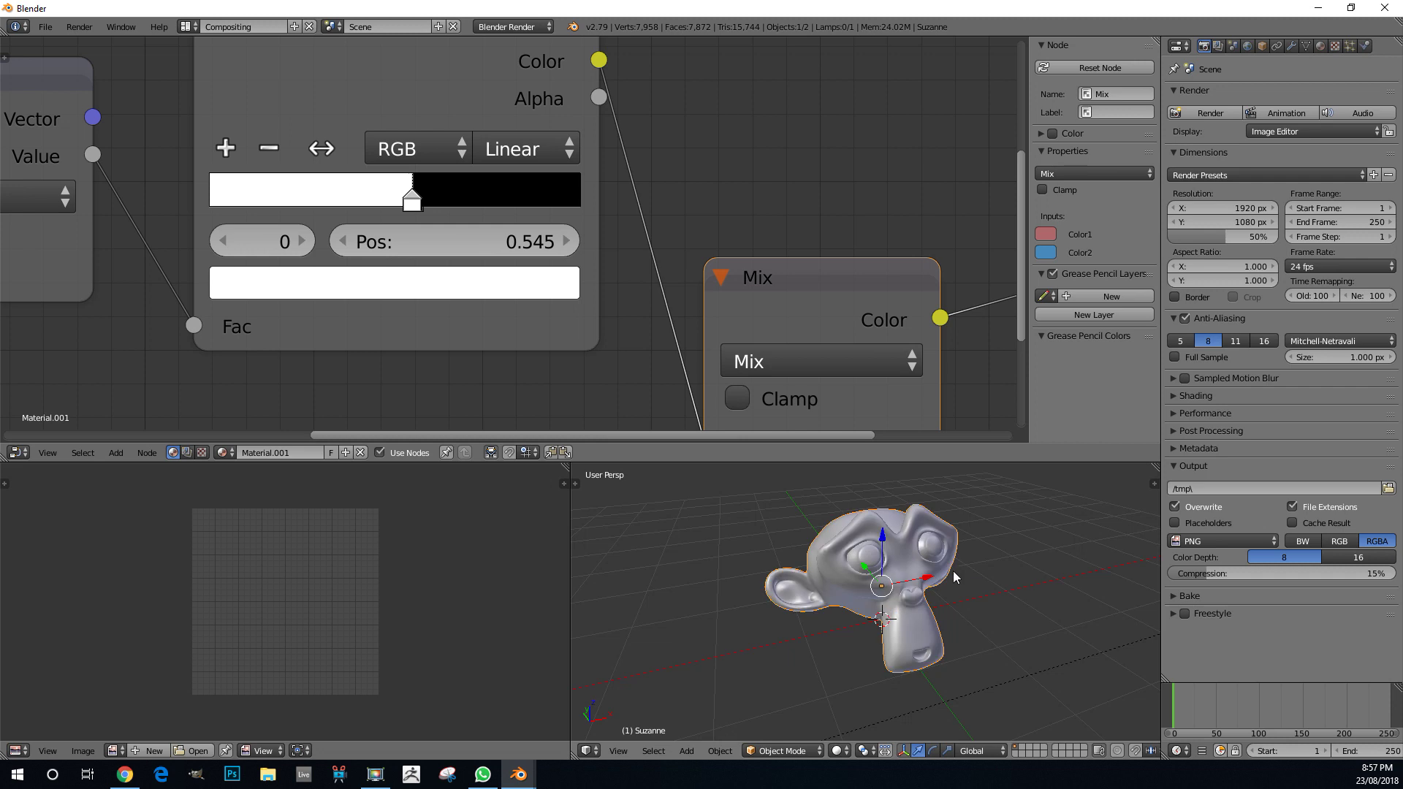
pyautogui.scroll(-4, 744, 303)
pyautogui.moveTo(756, 297); pyautogui.dragTo(678, 151, button='middle')
pyautogui.scroll(2, 949, 581)
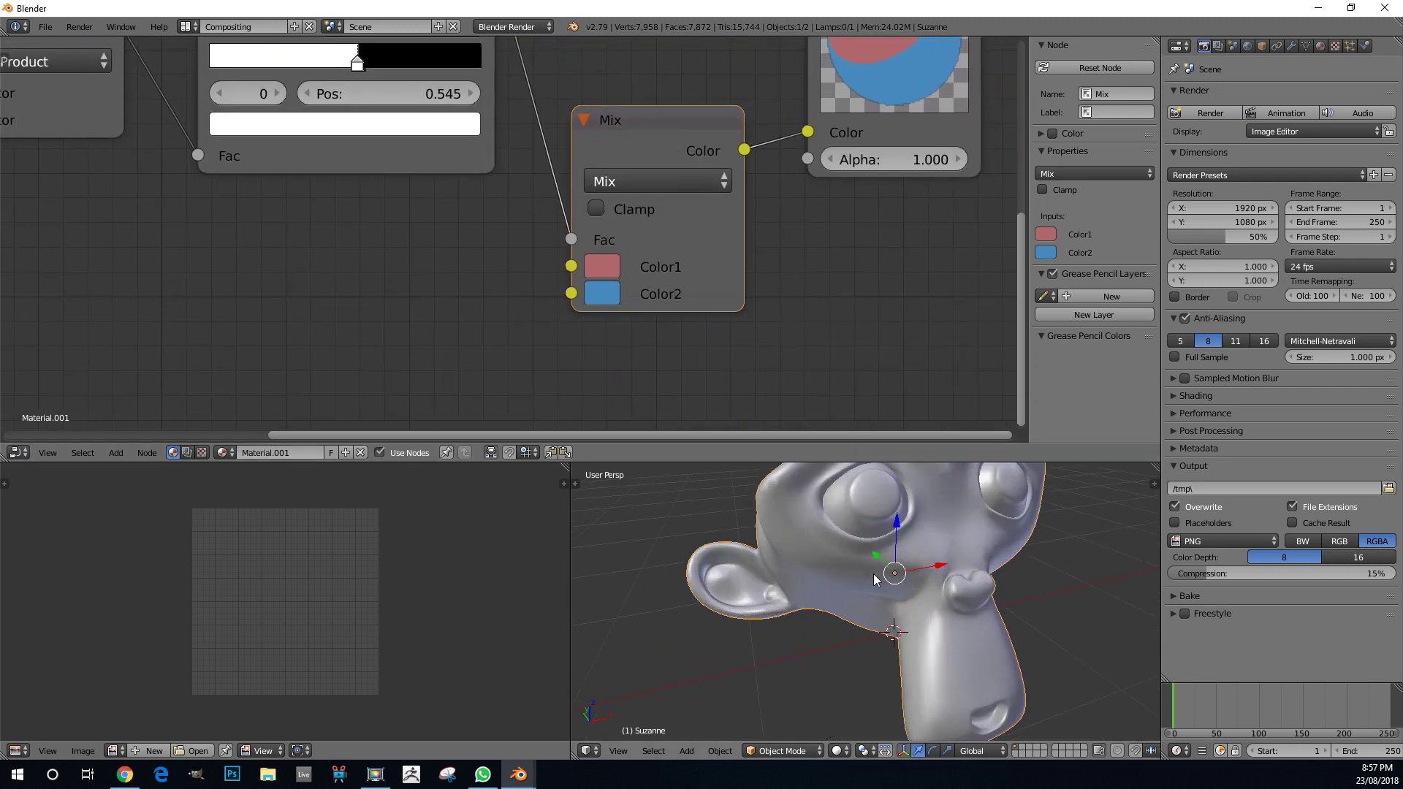
pyautogui.click(604, 268)
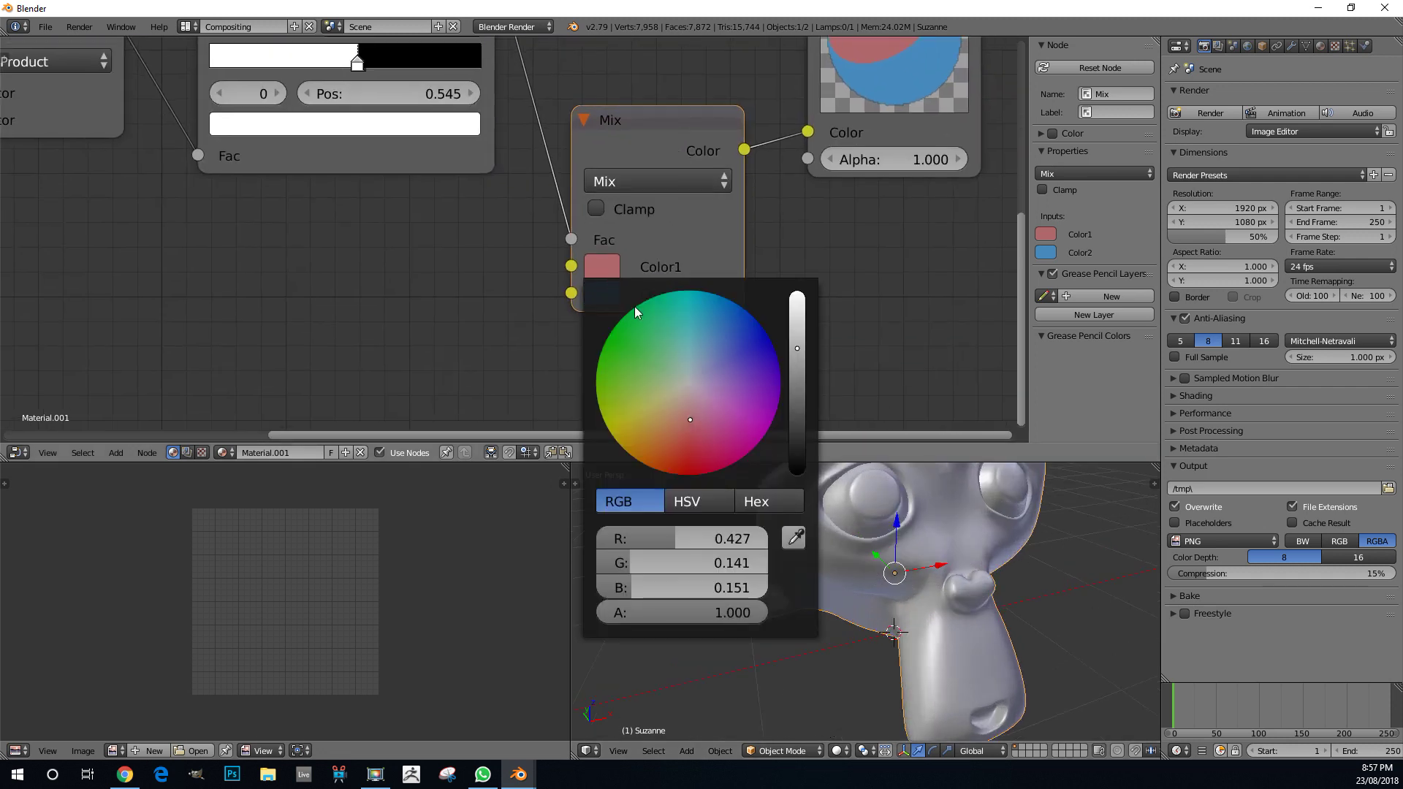
pyautogui.click(685, 341)
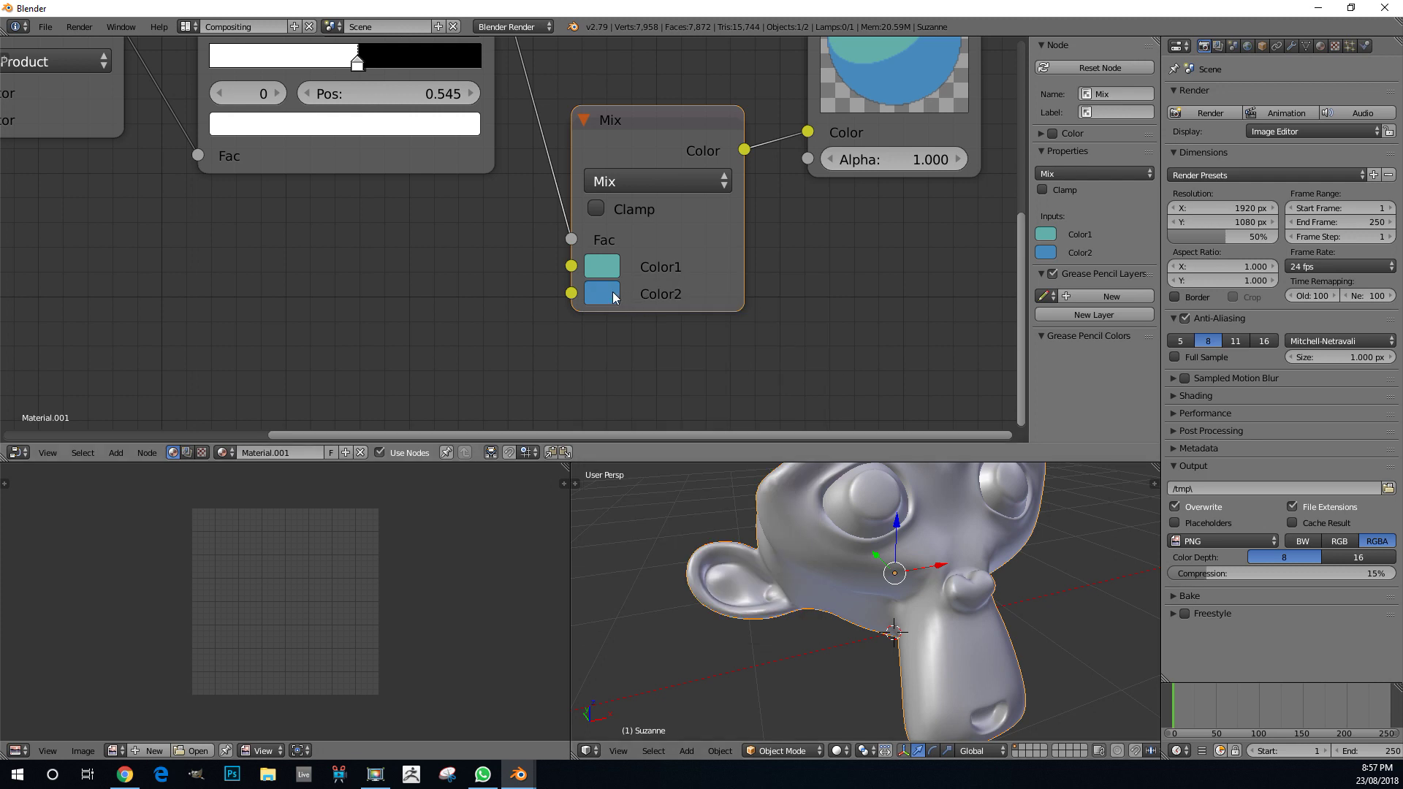
# - Copy the Mix node's Color1 onto Color2 and darken Color2 to a deeper teal
pyautogui.click(612, 295)
pyautogui.moveTo(604, 265); pyautogui.dragTo(616, 289)
pyautogui.click(608, 295)
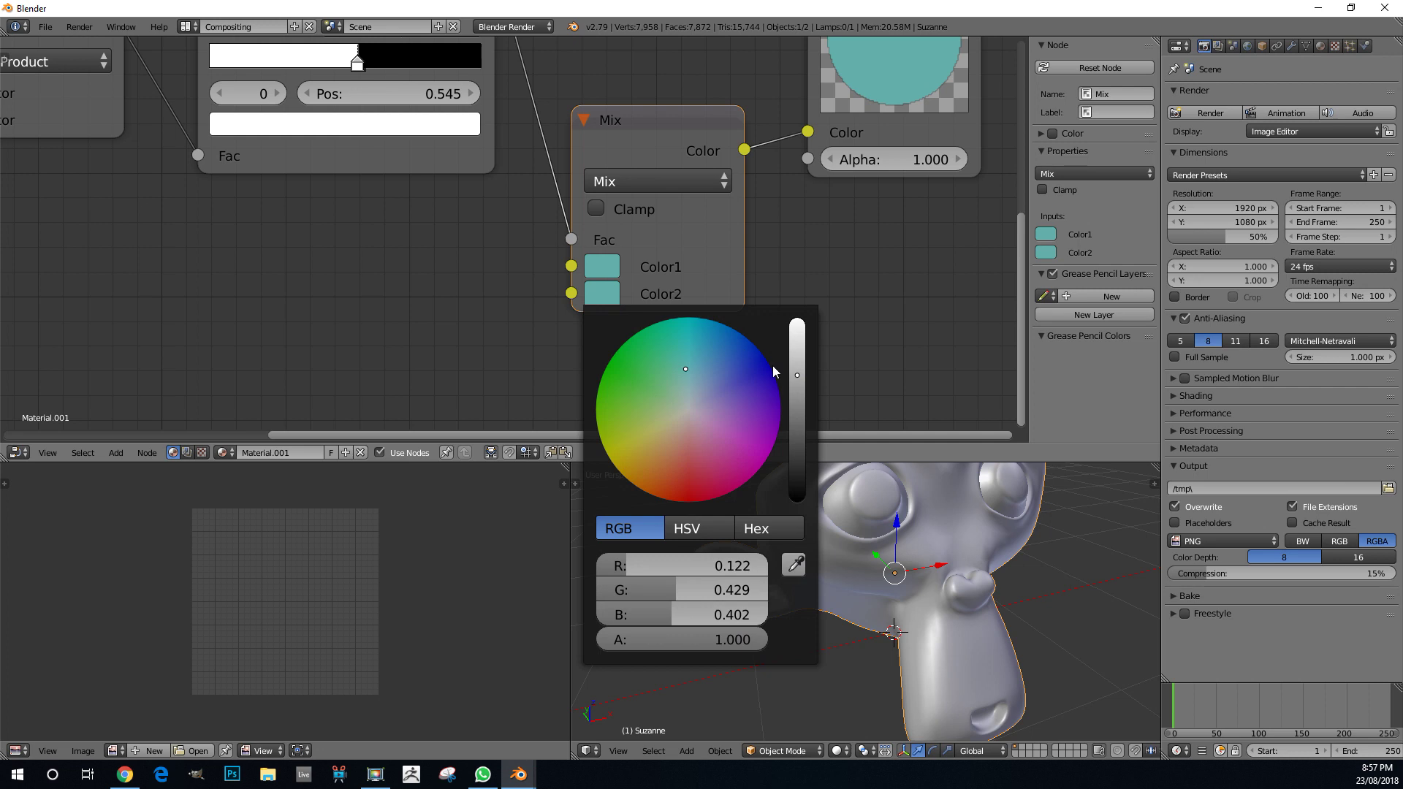
pyautogui.moveTo(796, 393); pyautogui.dragTo(797, 407)
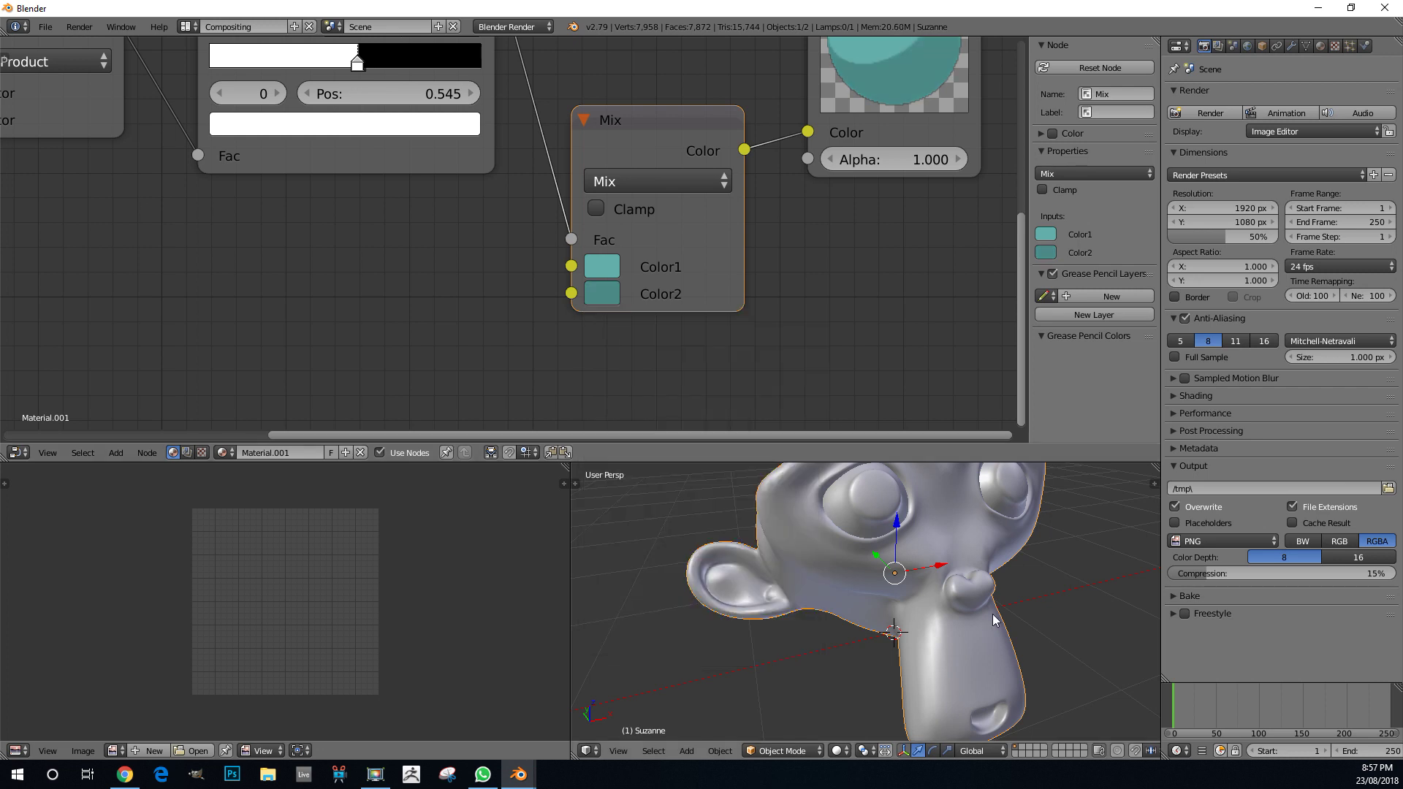
# - Switch the 3D view back to rendered shading and view the monkey head from another angle
pyautogui.scroll(-4, 981, 616)
pyautogui.hotkey('shift', 'z')
pyautogui.moveTo(901, 585)
pyautogui.mouseDown(button='middle')
pyautogui.moveTo(888, 645)
pyautogui.moveTo(924, 594)
pyautogui.mouseUp(button='middle')
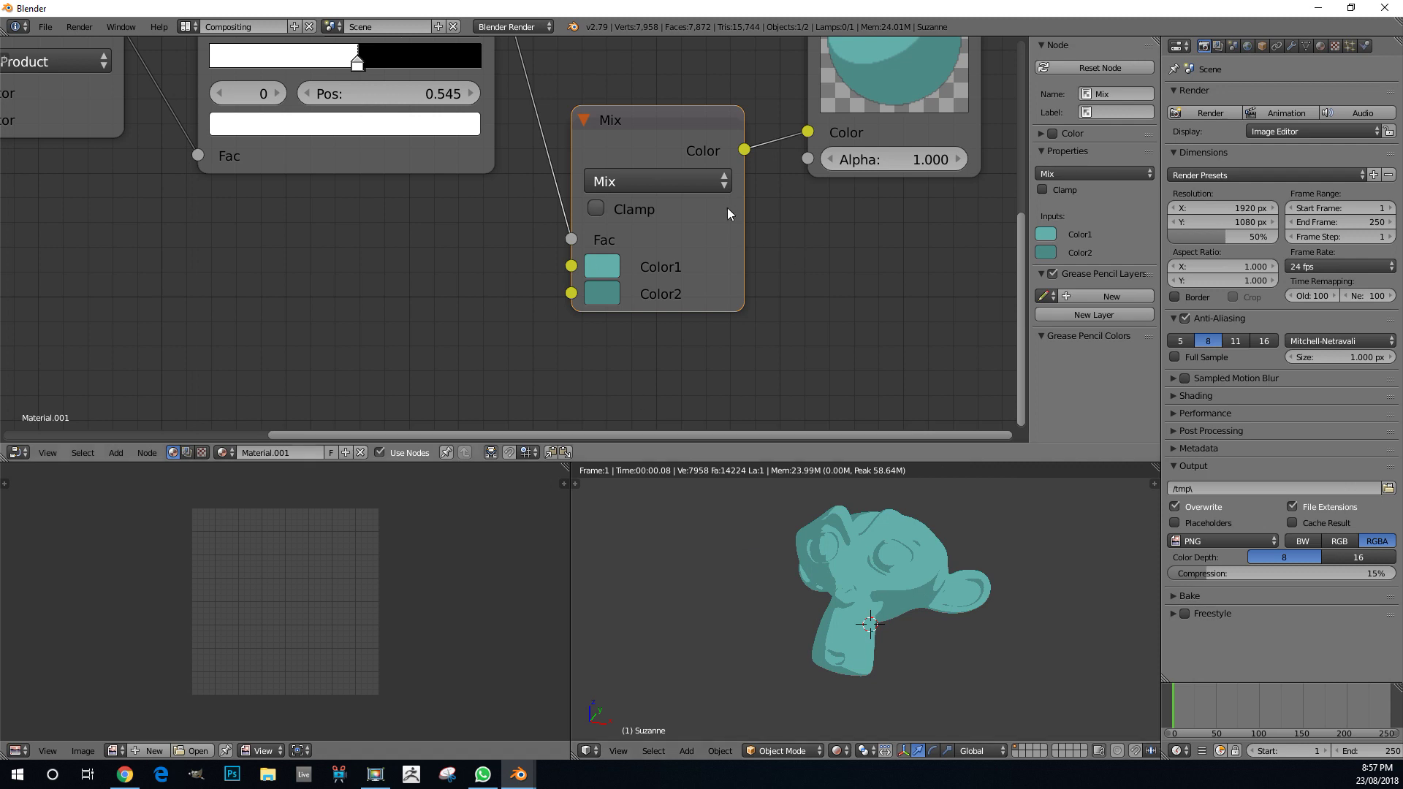
# - Add an RGB input node and place it in the empty space below the ColorRamp
pyautogui.scroll(-2, 726, 207)
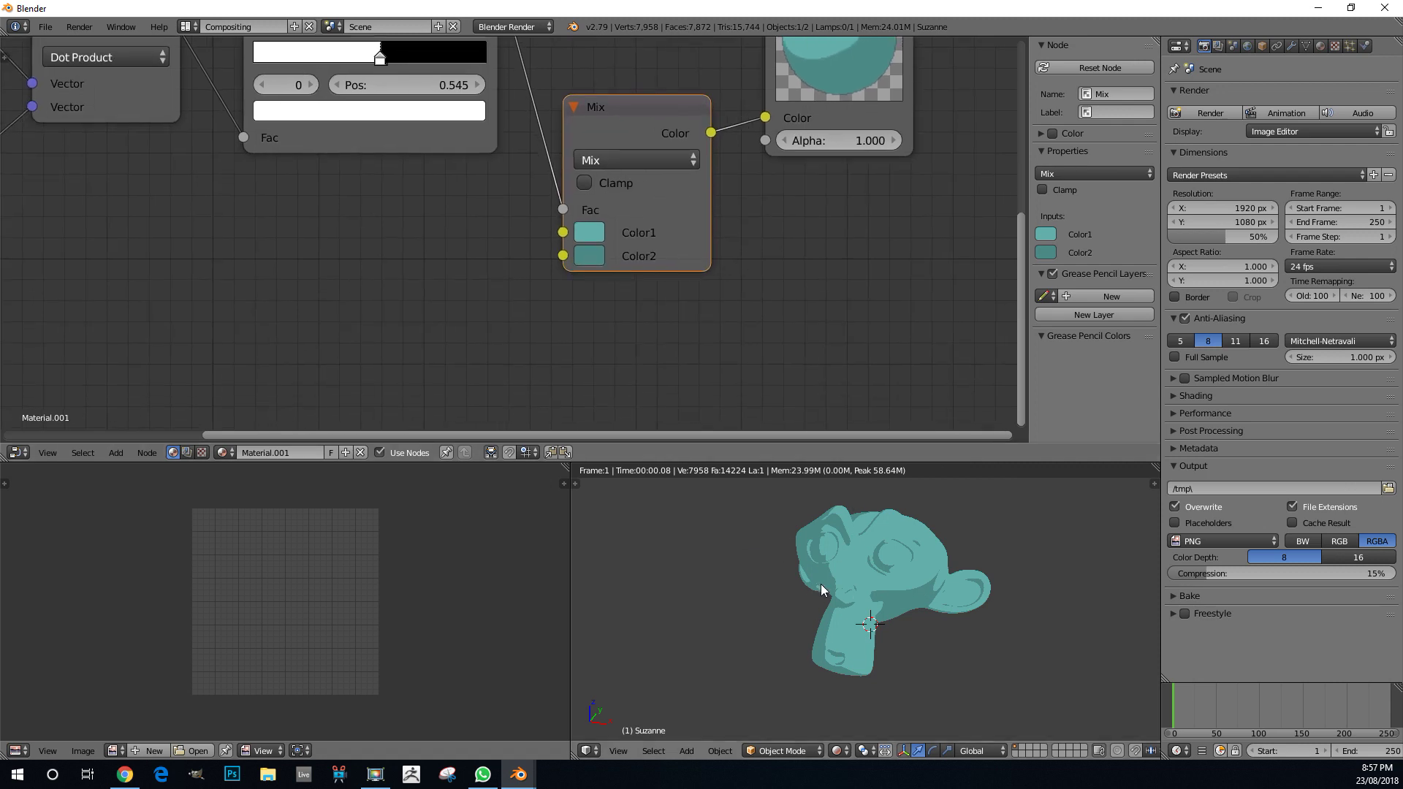
pyautogui.scroll(1, 409, 208)
pyautogui.hotkey('shift', 'a')
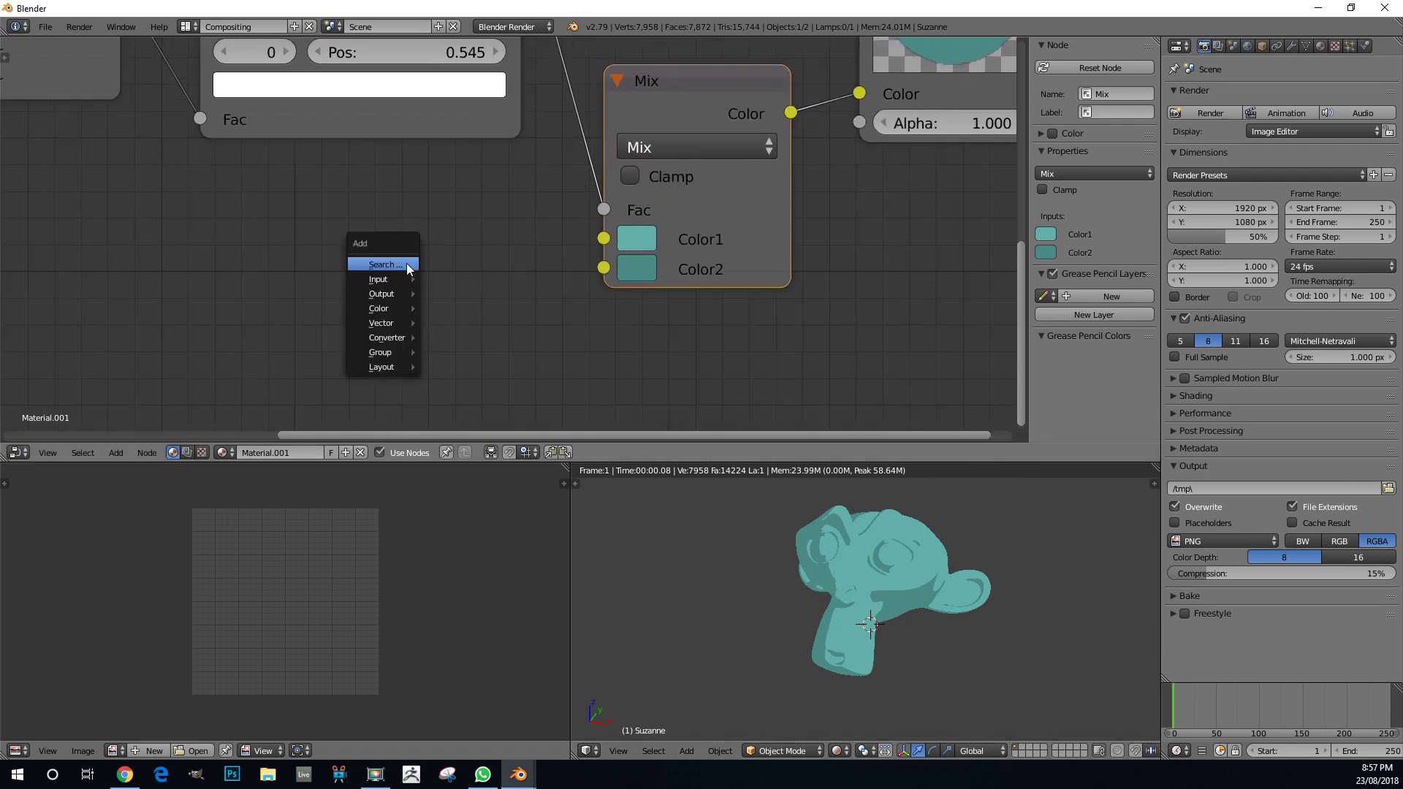
pyautogui.click(407, 264)
pyautogui.write('rgb')
pyautogui.press('Return')
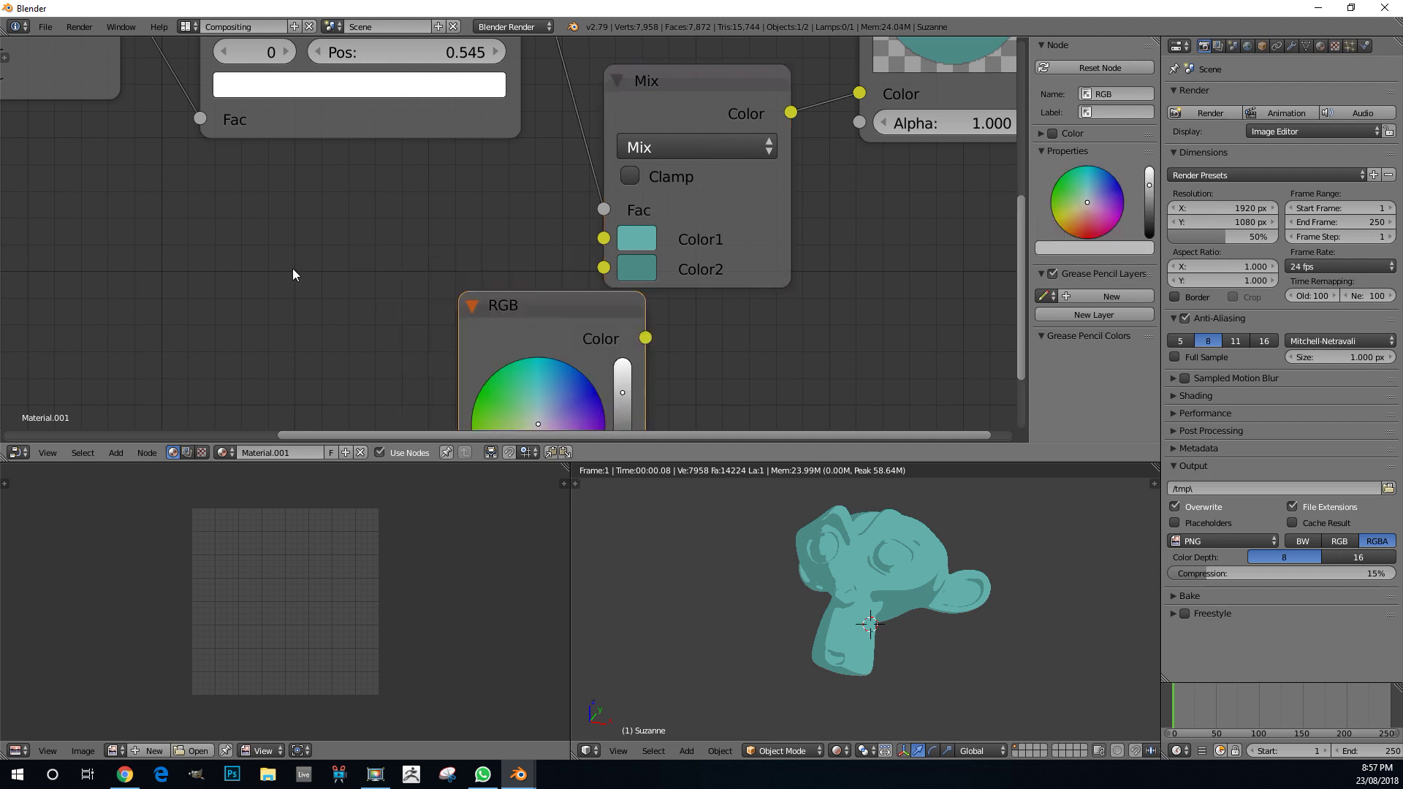
pyautogui.click(154, 256)
# - Link the RGB node's Color to both the Color1 and Color2 inputs of the Mix node
pyautogui.scroll(-1, 358, 293)
pyautogui.moveTo(369, 297); pyautogui.dragTo(596, 238)
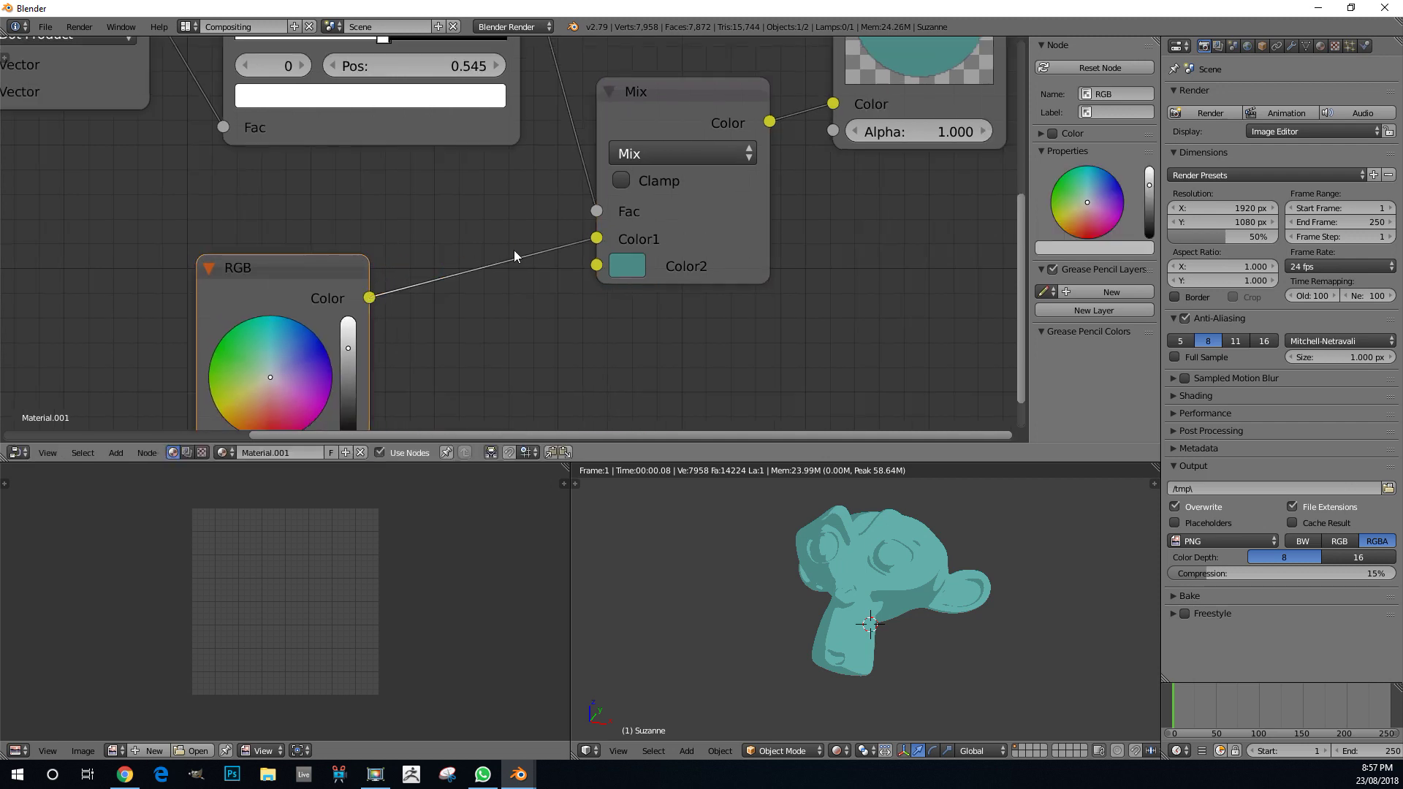
pyautogui.moveTo(371, 297); pyautogui.dragTo(597, 266)
# - Shift the RGB node farther from the Mix node to make room for another node between them
pyautogui.moveTo(550, 282); pyautogui.dragTo(699, 186, button='middle')
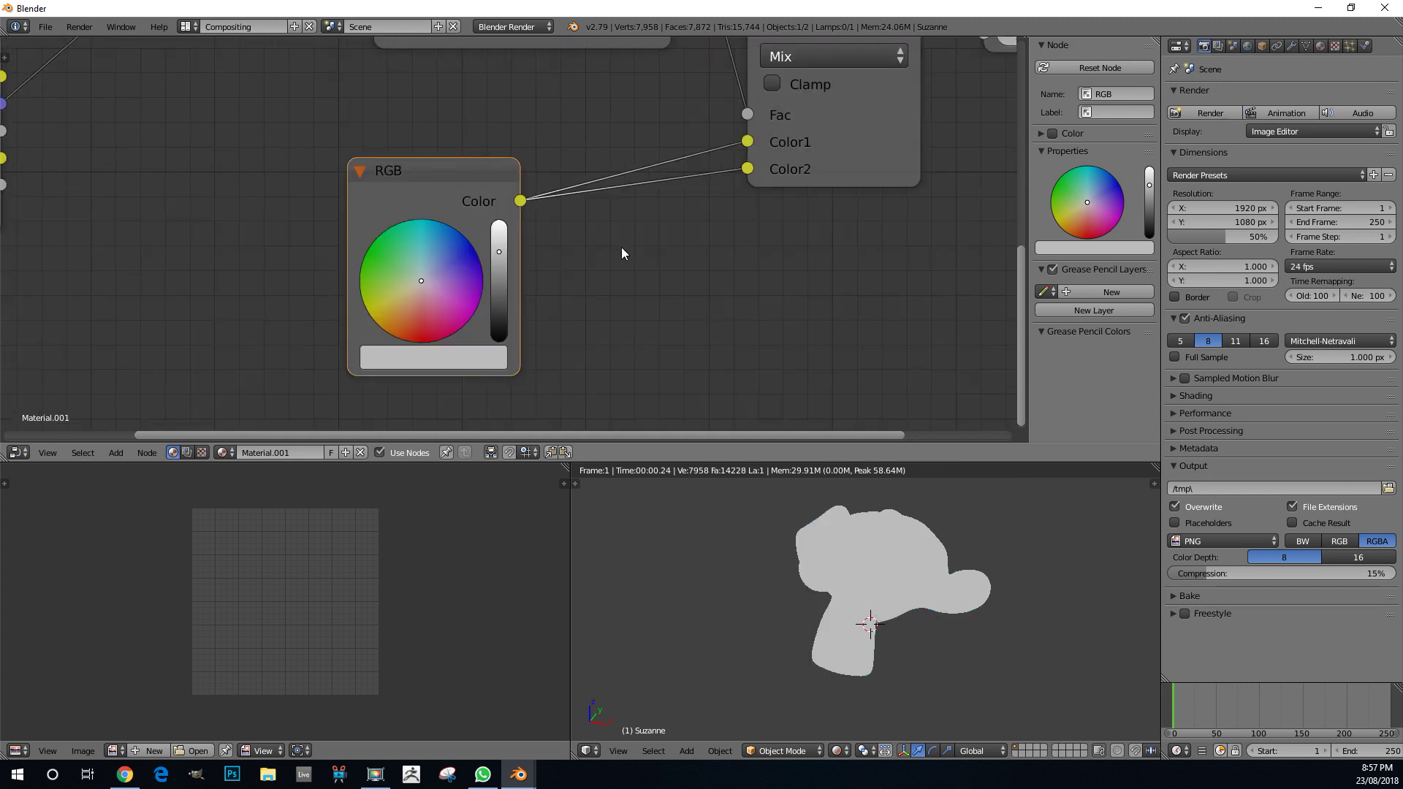
pyautogui.scroll(-2, 537, 208)
pyautogui.moveTo(453, 195); pyautogui.dragTo(409, 211)
pyautogui.moveTo(708, 199); pyautogui.dragTo(586, 284, button='middle')
pyautogui.scroll(1, 595, 232)
pyautogui.moveTo(240, 383); pyautogui.dragTo(319, 290, button='middle')
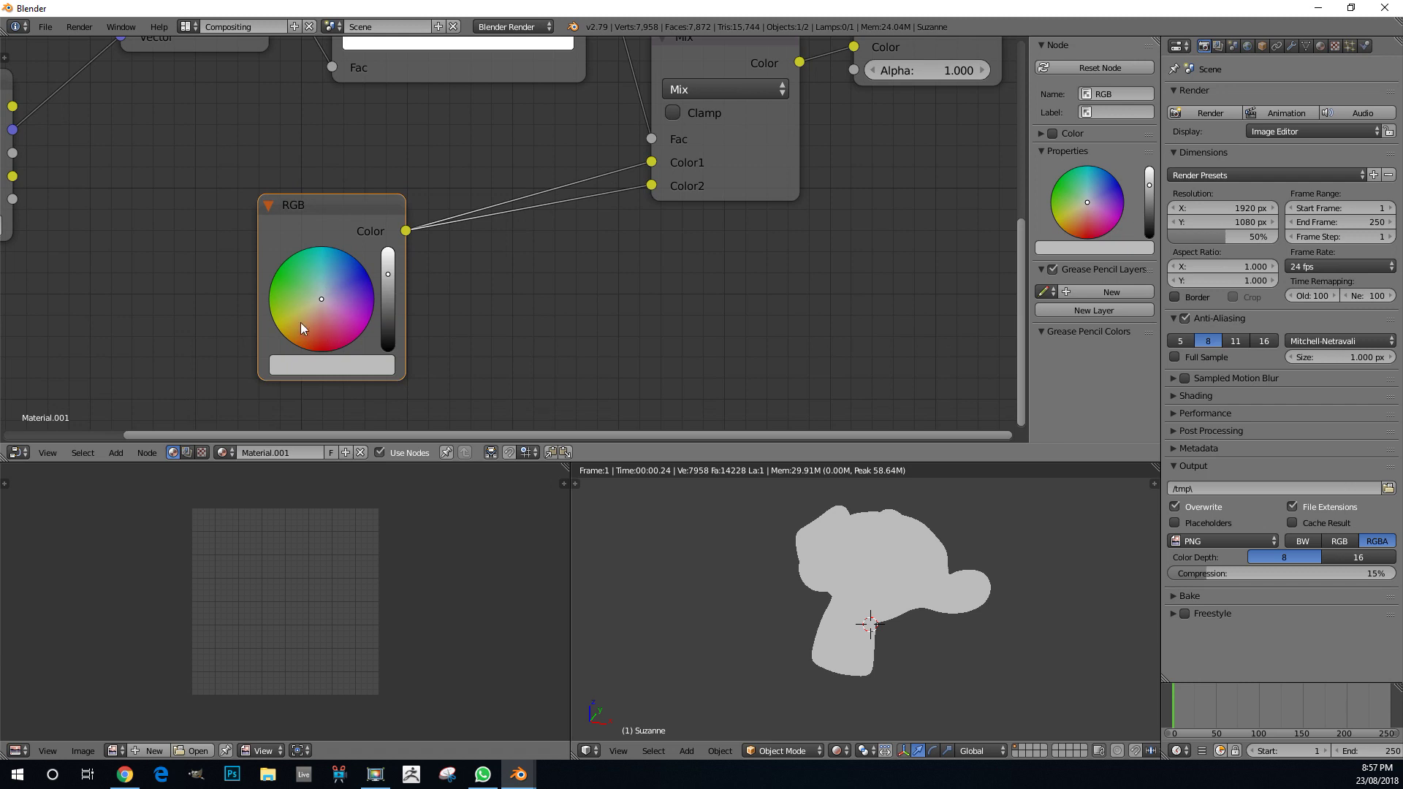
# - Add a Hue Saturation Value node and insert it on the link from the RGB node to the Mix node's Color2 input
pyautogui.scroll(2, 515, 245)
pyautogui.hotkey('shift', 'a')
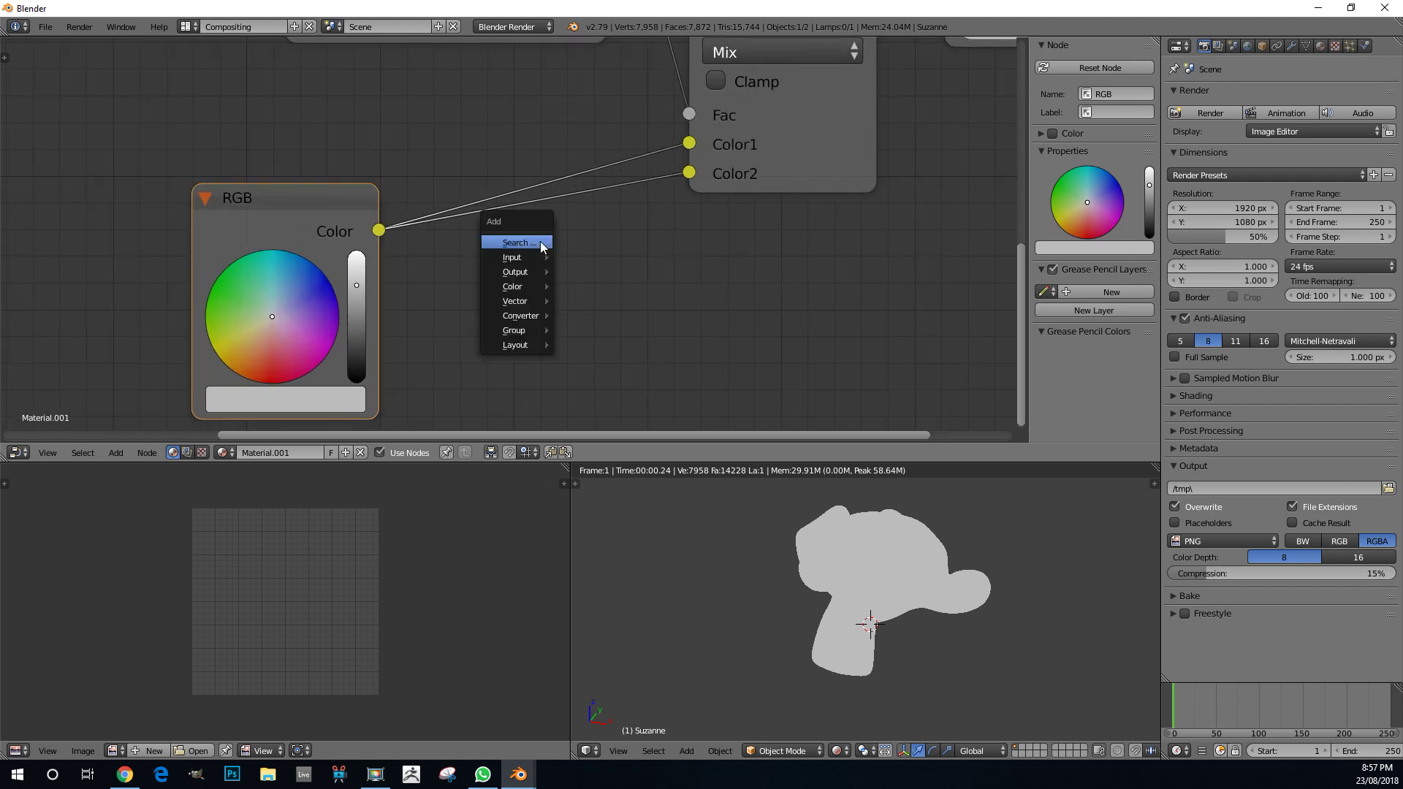
pyautogui.click(541, 241)
pyautogui.write('hue')
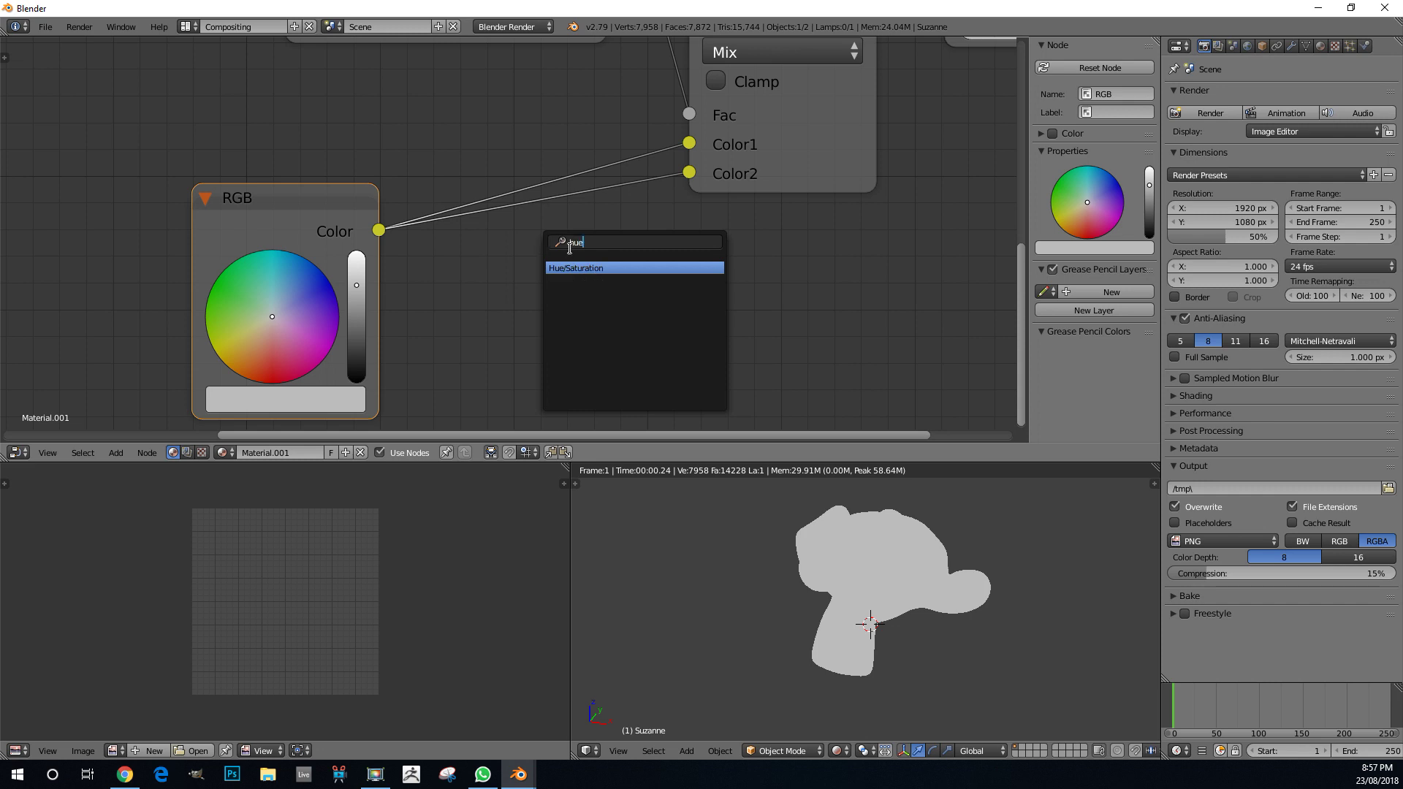
pyautogui.press('Return')
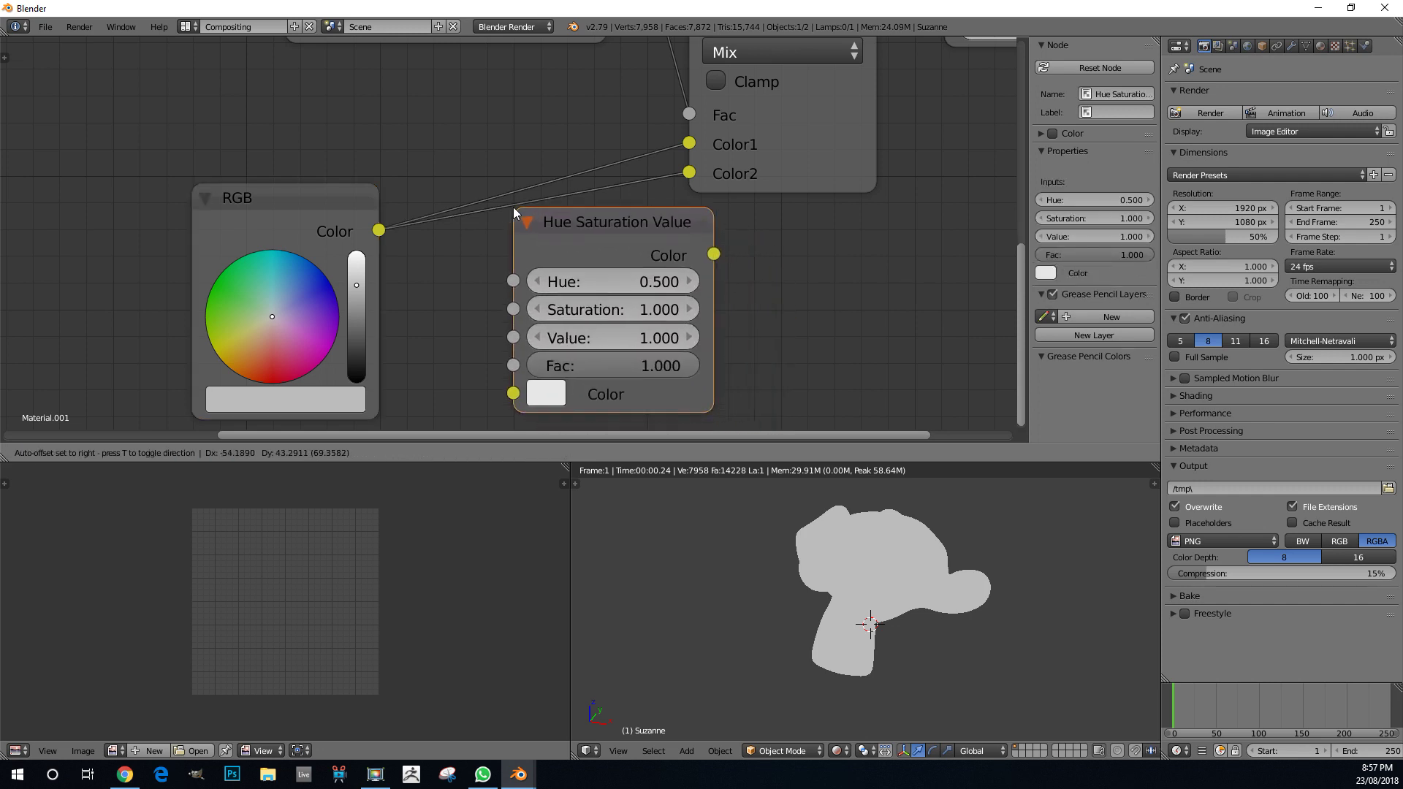
pyautogui.click(512, 207)
pyautogui.moveTo(551, 219); pyautogui.dragTo(620, 223)
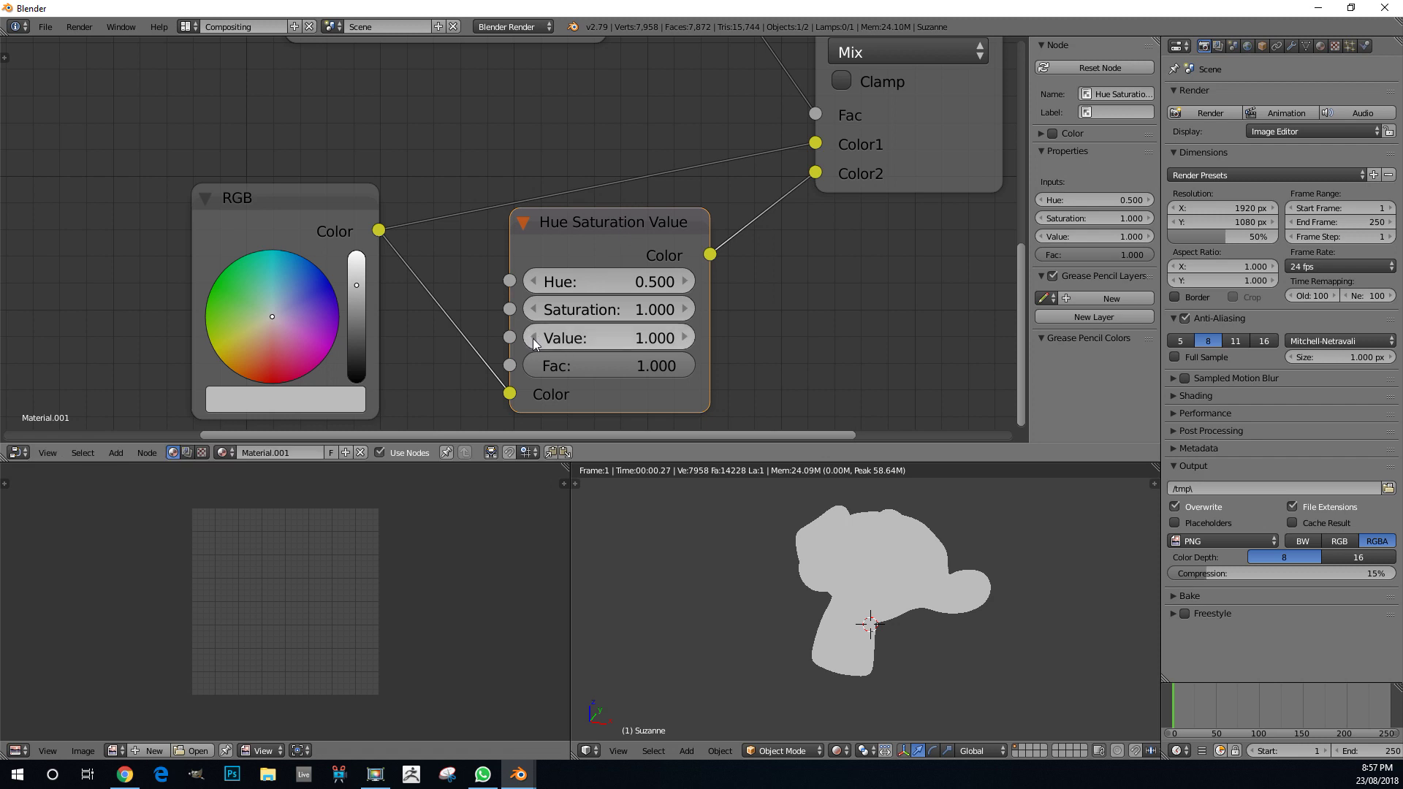
# - Set the Hue Saturation Value node's Value to 0.600 and view the shaded monkey head from the front
pyautogui.click(533, 337)
pyautogui.click(532, 338)
pyautogui.click(532, 337)
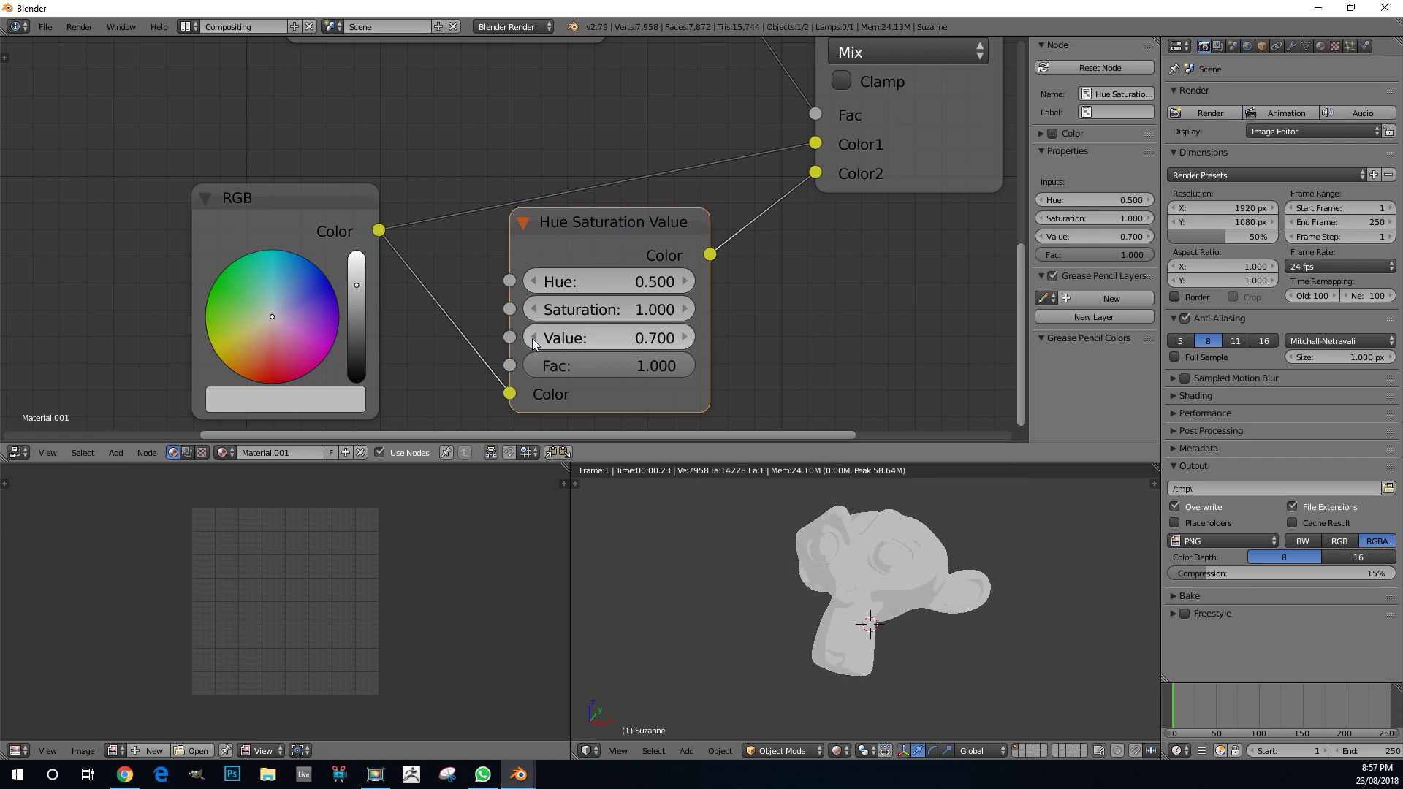
pyautogui.click(532, 338)
pyautogui.scroll(-2, 906, 575)
pyautogui.moveTo(877, 580)
pyautogui.mouseDown(button='middle')
pyautogui.moveTo(831, 549)
pyautogui.moveTo(900, 593)
pyautogui.mouseUp(button='middle')
pyautogui.scroll(3, 900, 594)
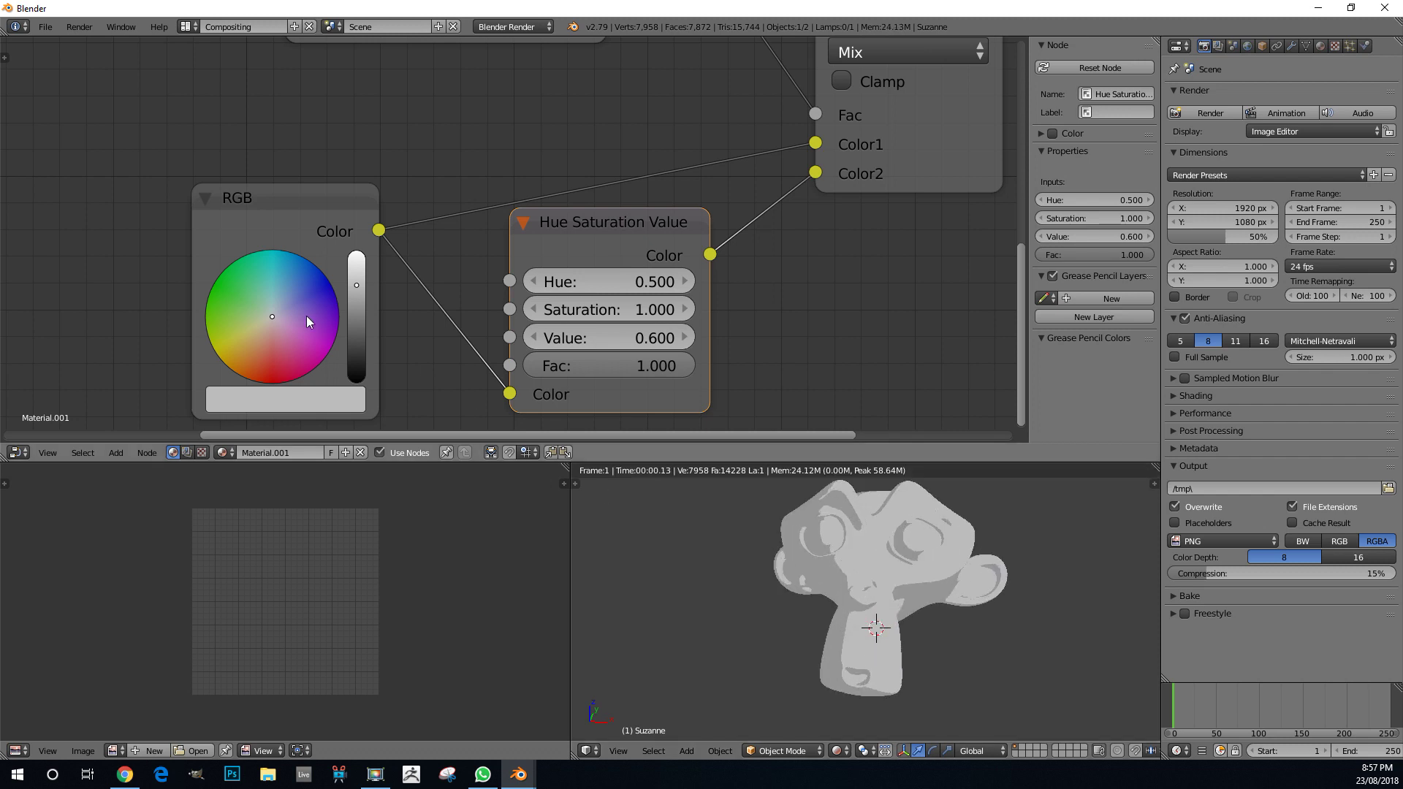
# - Try teal, salmon and green as the RGB node's colour and check the monkey head from another angle
pyautogui.click(279, 278)
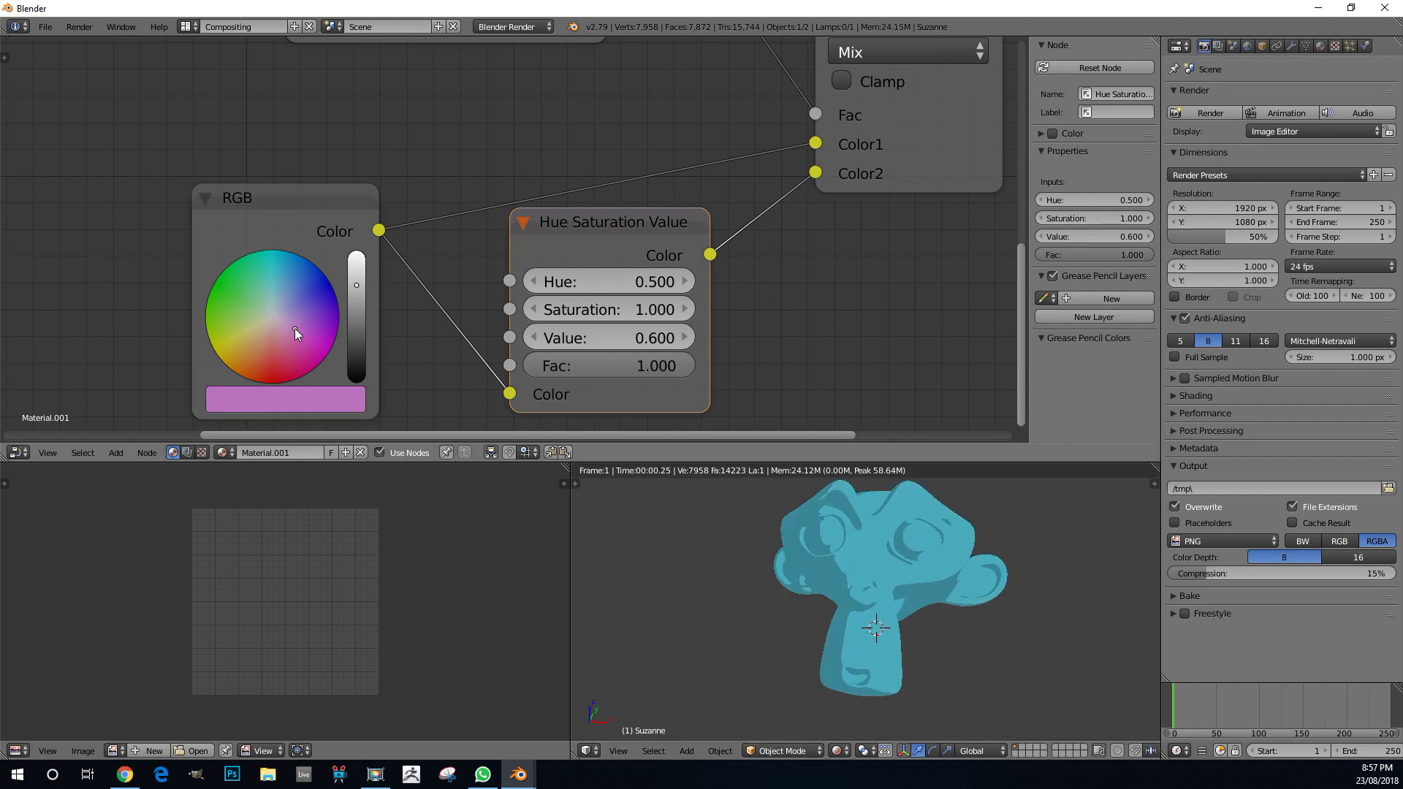
pyautogui.click(269, 339)
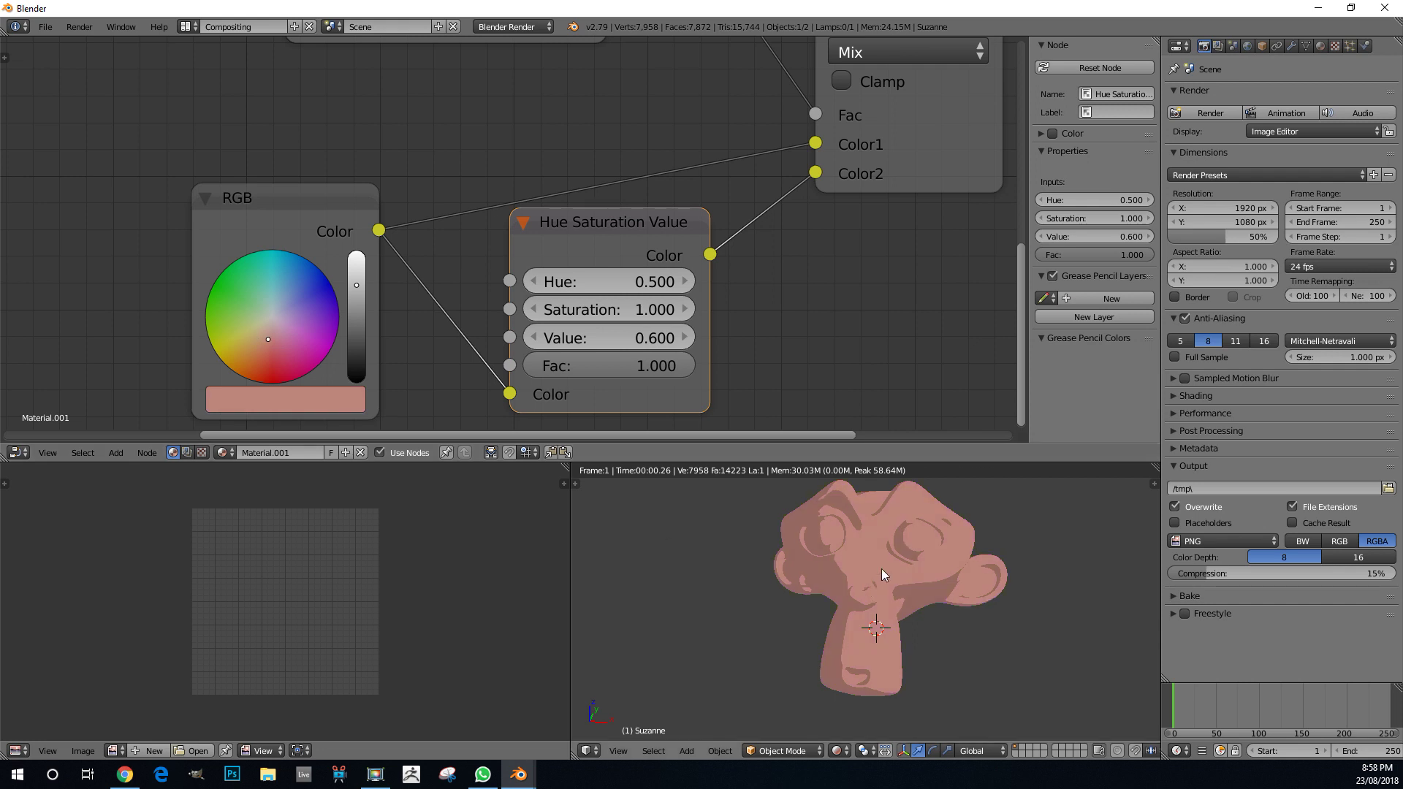
pyautogui.moveTo(877, 583); pyautogui.dragTo(924, 669, button='middle')
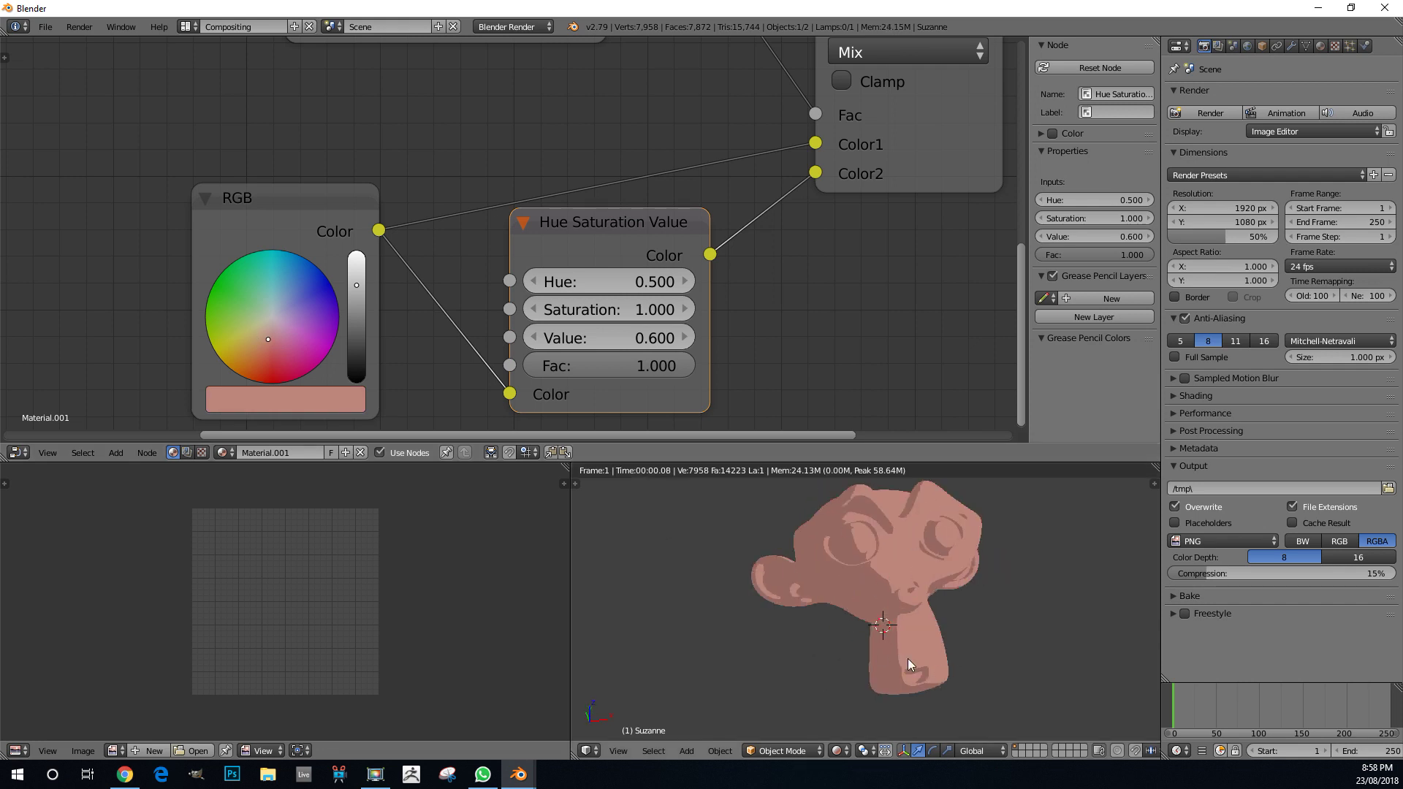
pyautogui.click(238, 309)
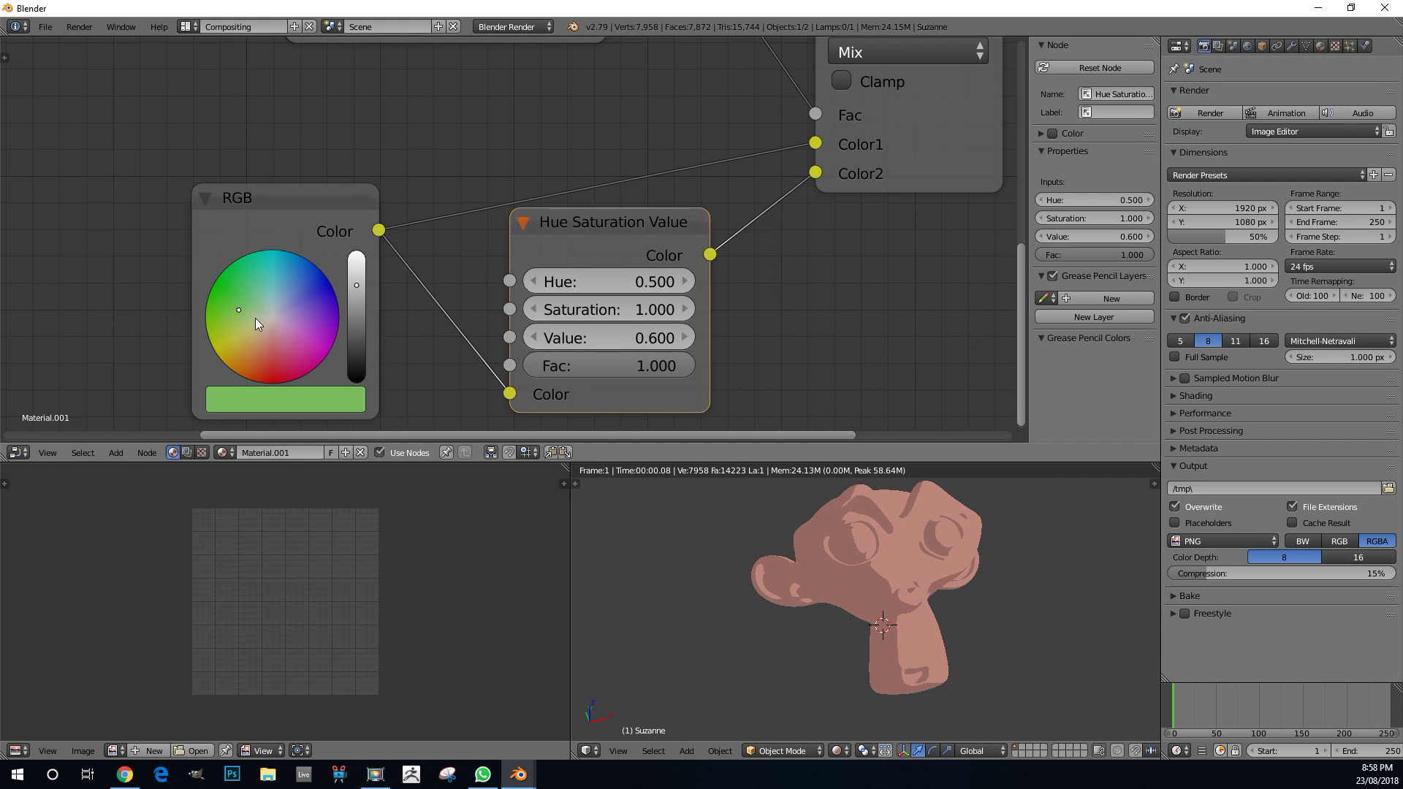
# - Examine the complete material node tree and the green monkey head, including the links into the Mix node
pyautogui.scroll(-4, 814, 574)
pyautogui.scroll(-4, 593, 221)
pyautogui.scroll(-4, 592, 219)
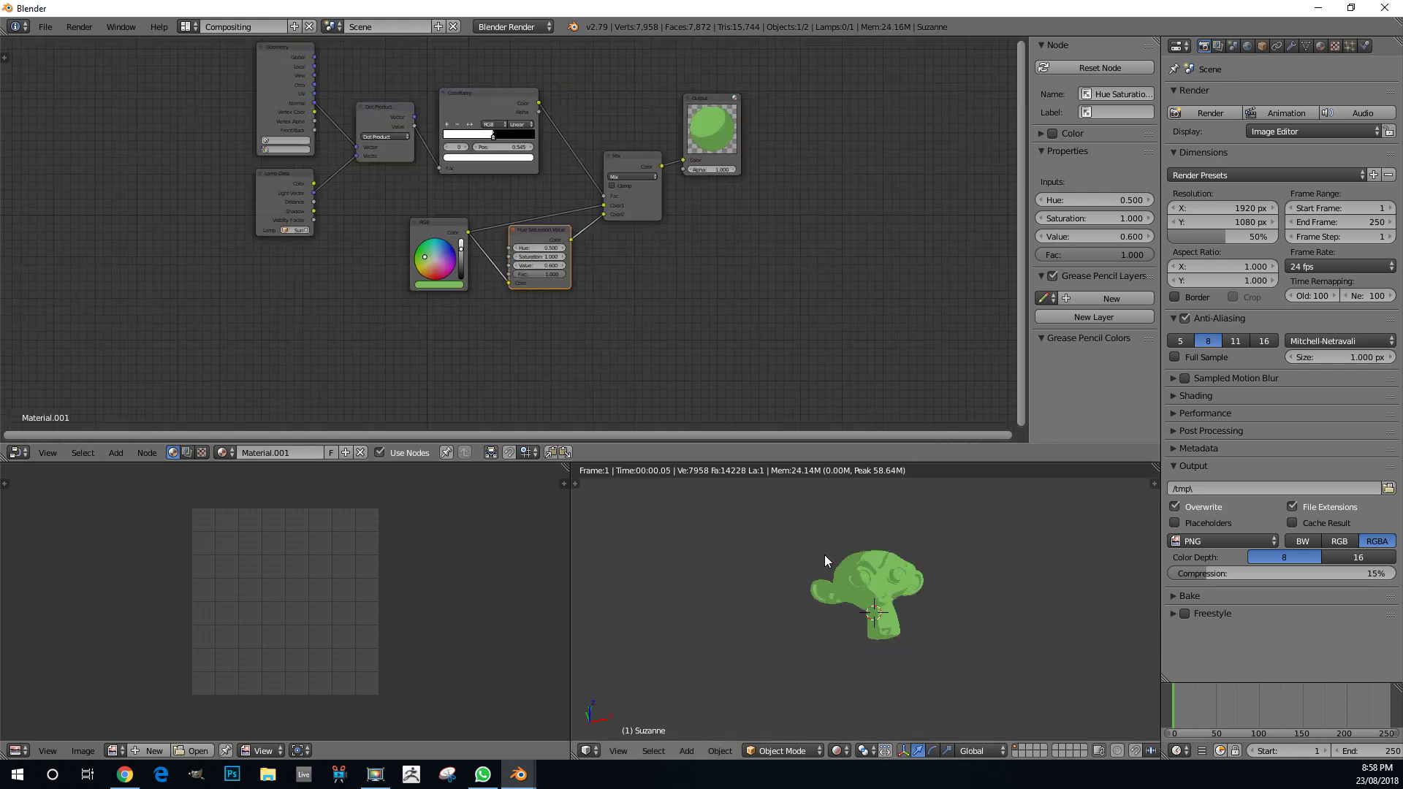
pyautogui.scroll(4, 877, 613)
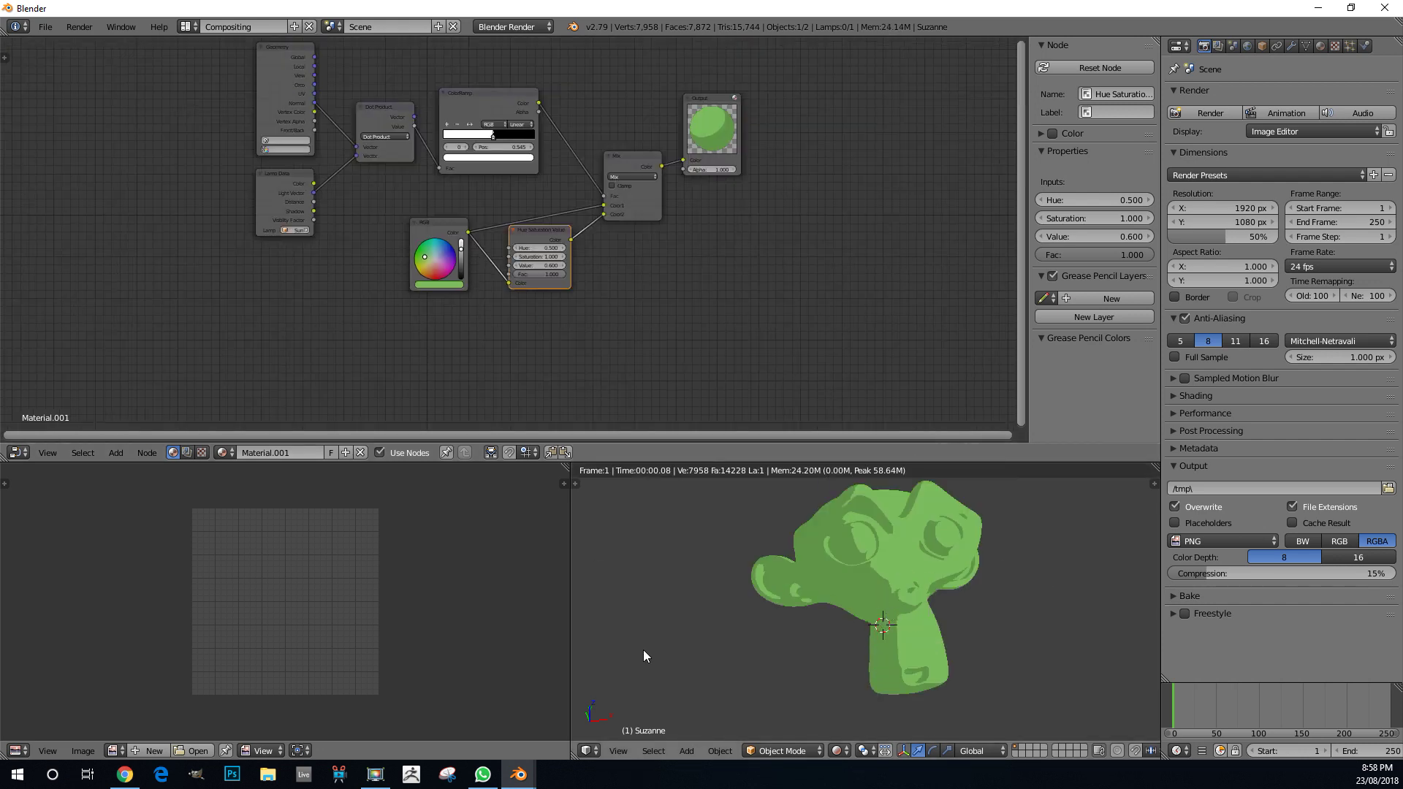
pyautogui.scroll(4, 585, 288)
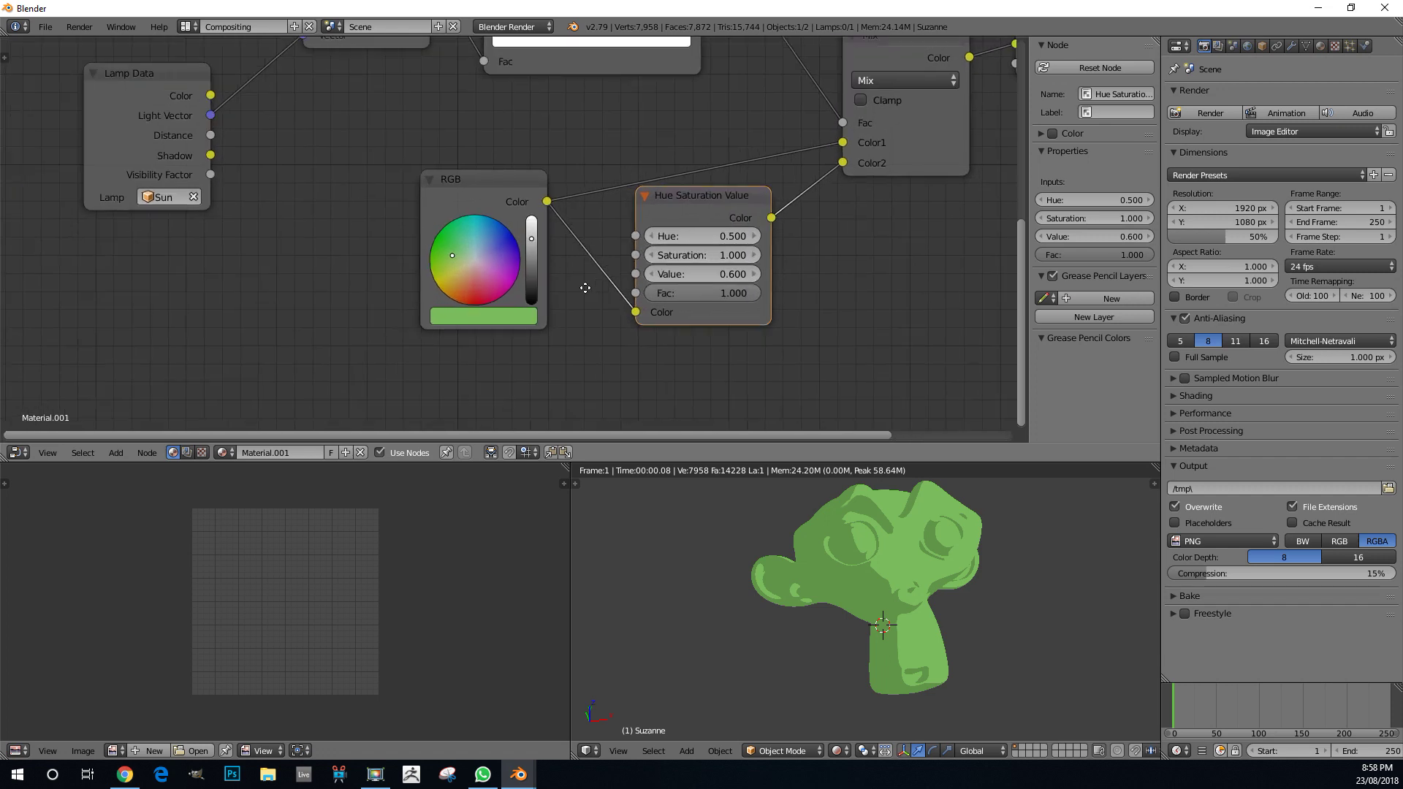
pyautogui.moveTo(585, 287); pyautogui.dragTo(615, 308, button='middle')
pyautogui.scroll(4, 616, 309)
pyautogui.moveTo(886, 174); pyautogui.dragTo(649, 249, button='middle')
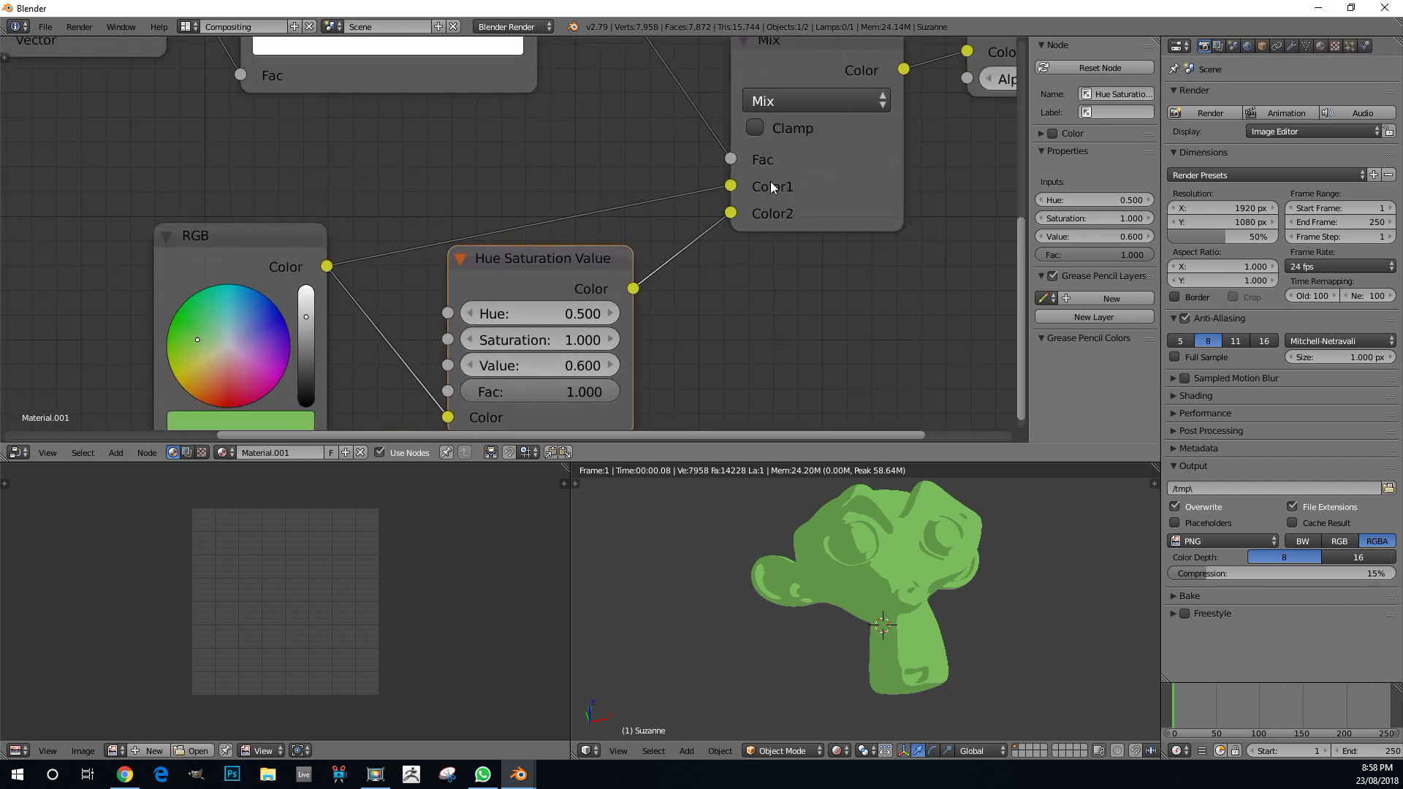
# - Set the Hue Saturation Value node's Value to 0.700
pyautogui.moveTo(760, 256); pyautogui.dragTo(832, 146, button='middle')
pyautogui.scroll(3, 663, 230)
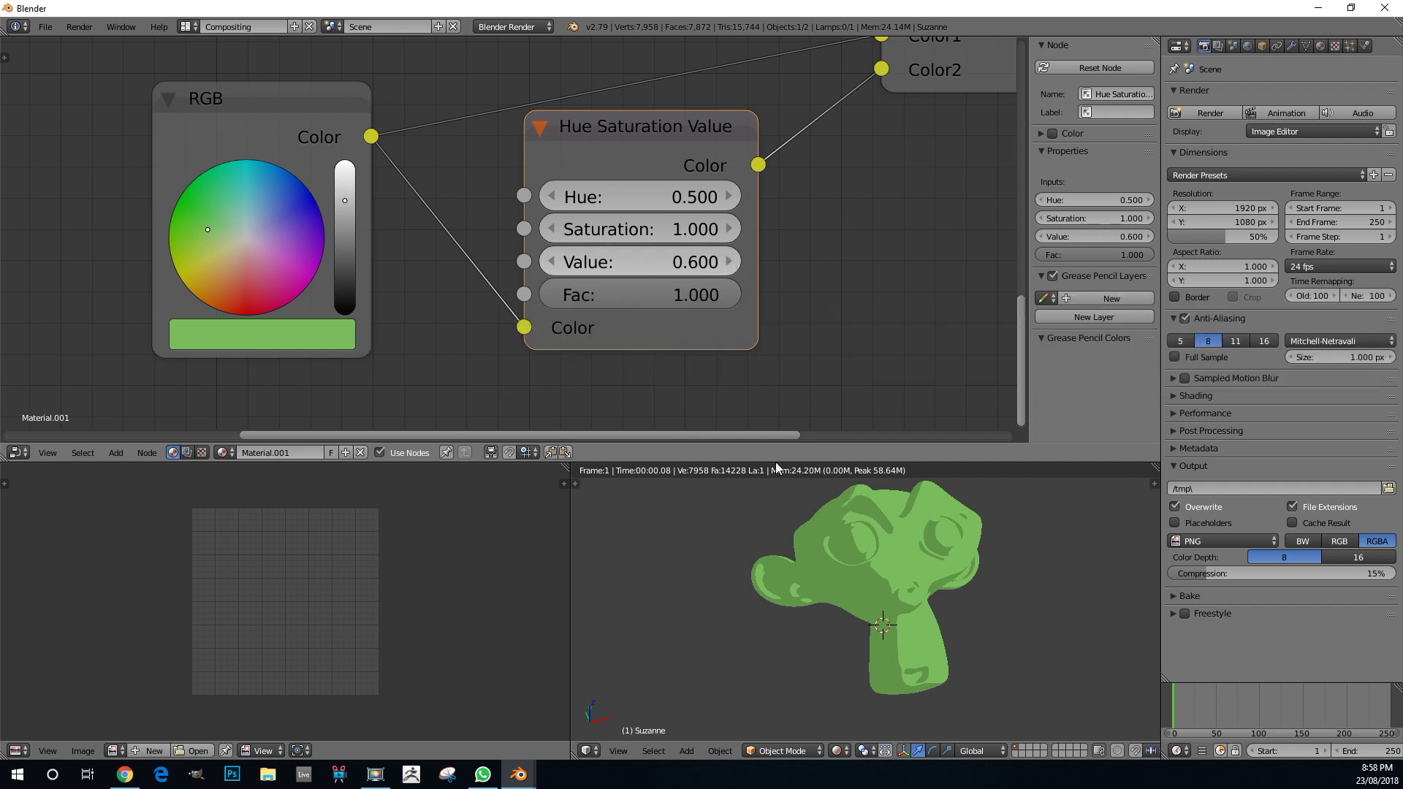
pyautogui.click(728, 261)
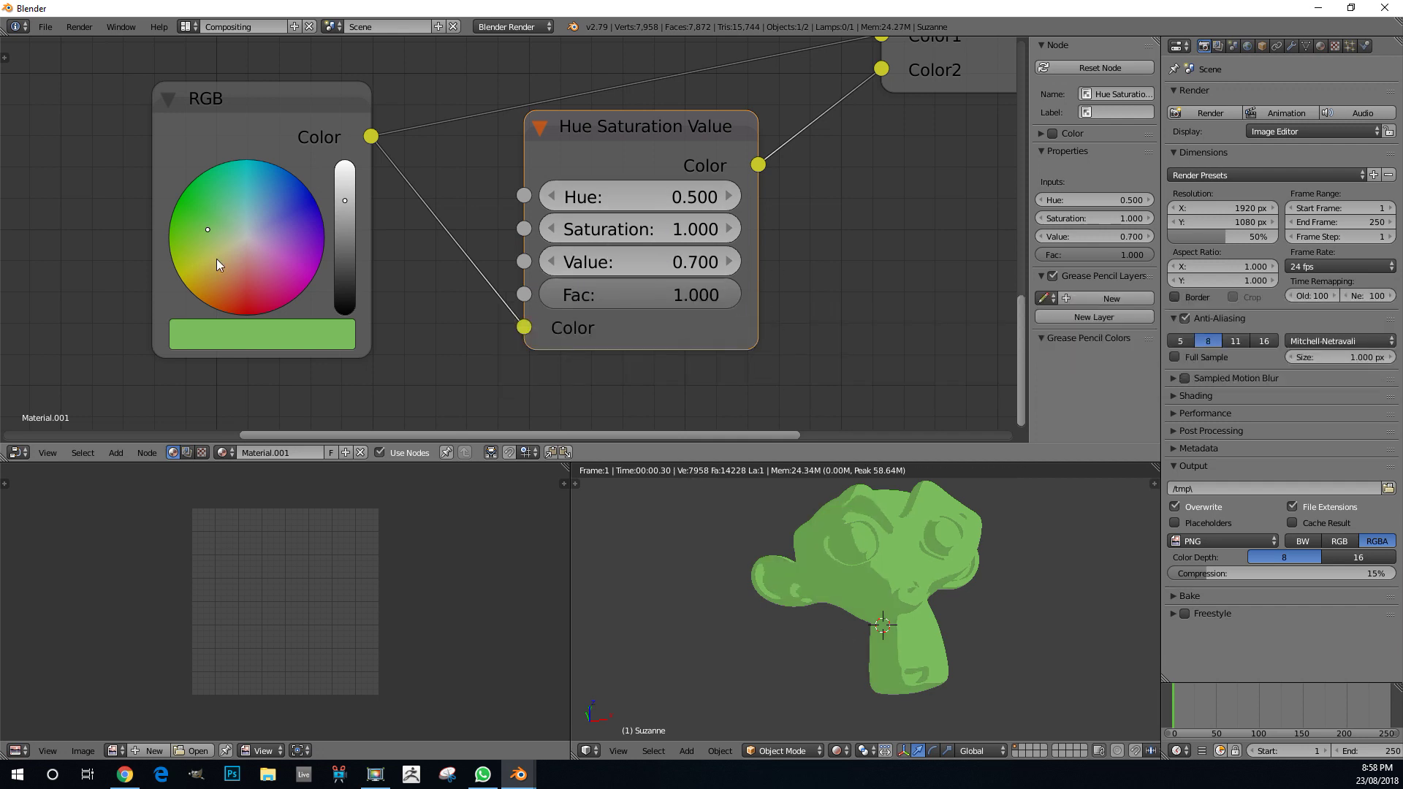
# - Raise the RGB node's brightness to full and try several hues, ending on a light pink
pyautogui.click(229, 286)
pyautogui.click(272, 290)
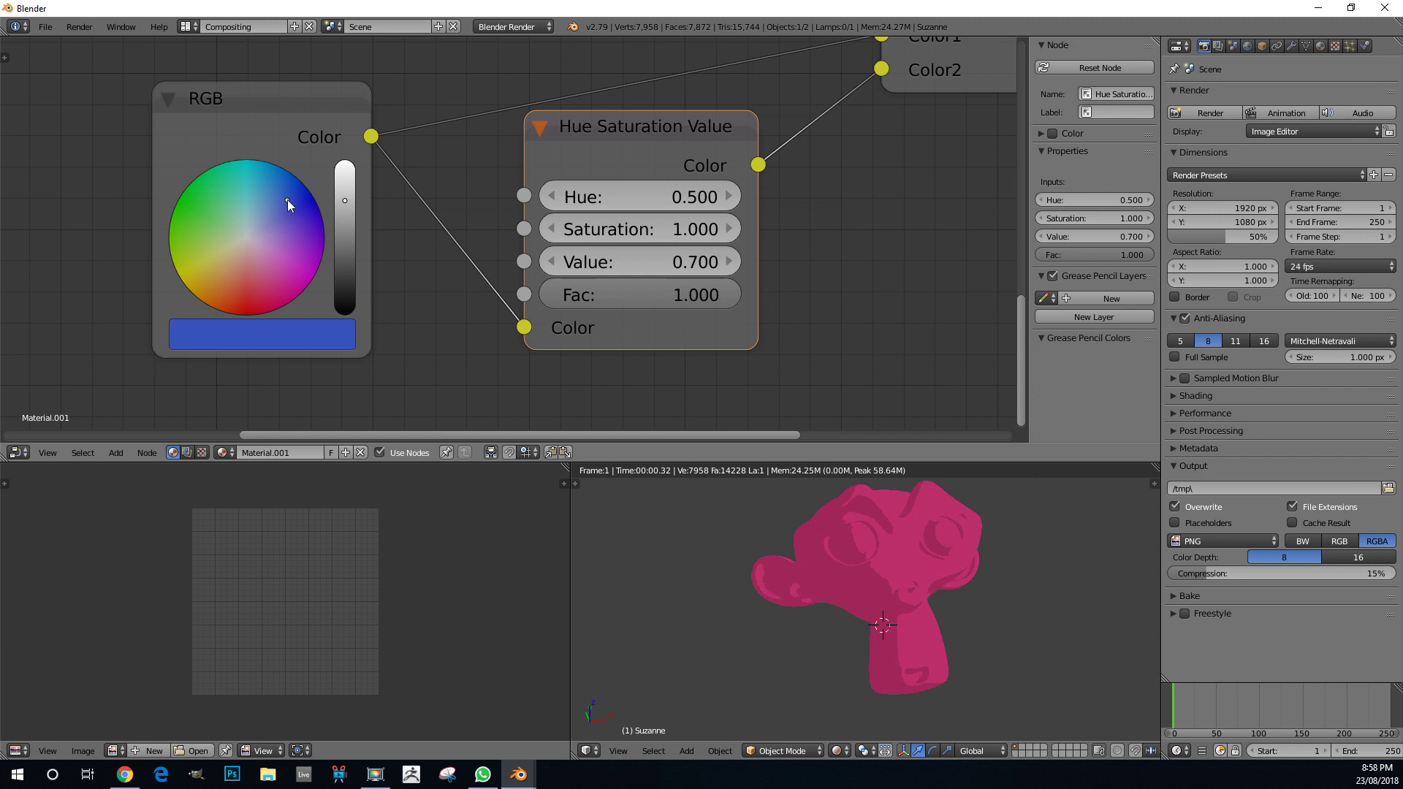
pyautogui.moveTo(343, 206); pyautogui.dragTo(345, 161)
pyautogui.moveTo(286, 252)
pyautogui.mouseDown()
pyautogui.moveTo(266, 246)
pyautogui.moveTo(298, 276)
pyautogui.mouseUp()
pyautogui.scroll(-2, 776, 171)
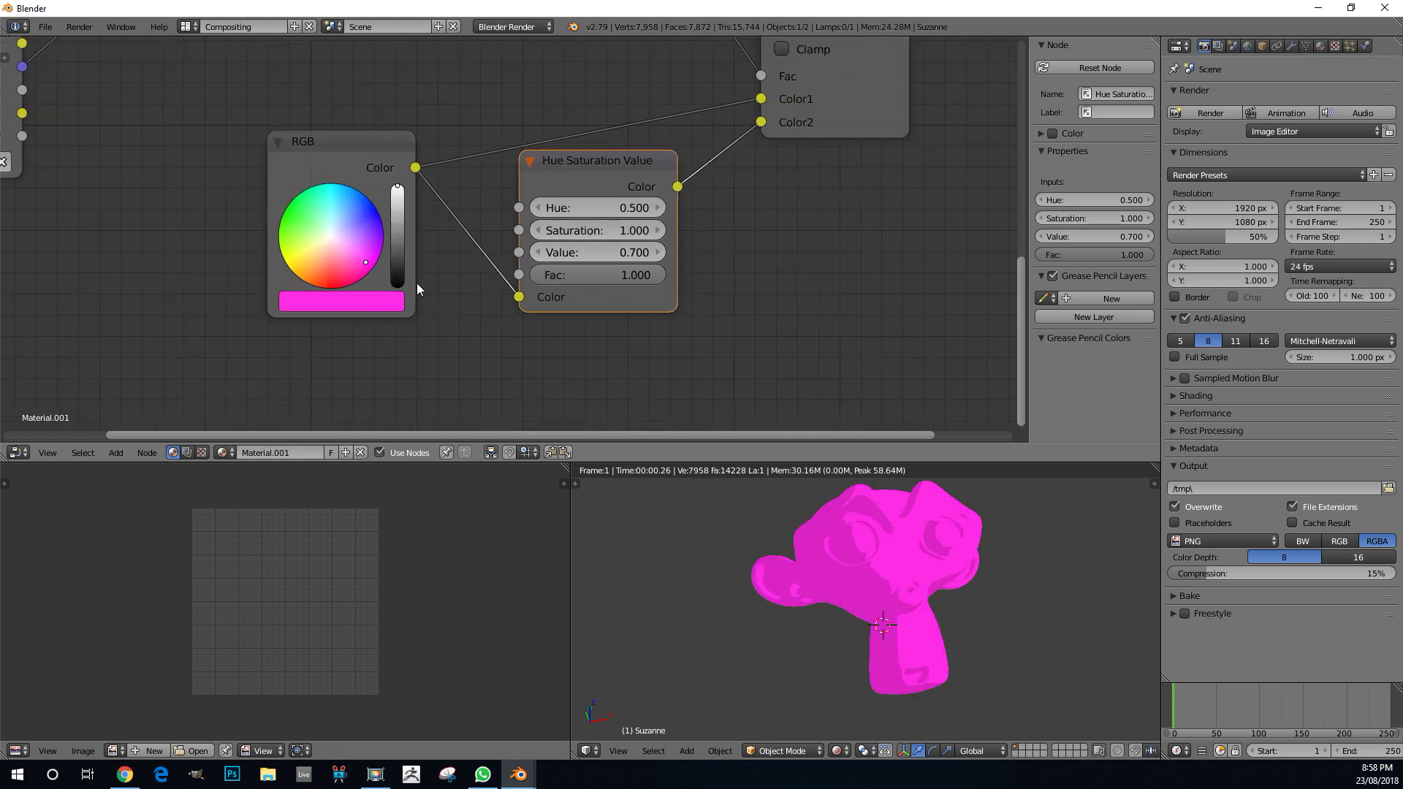
pyautogui.click(334, 247)
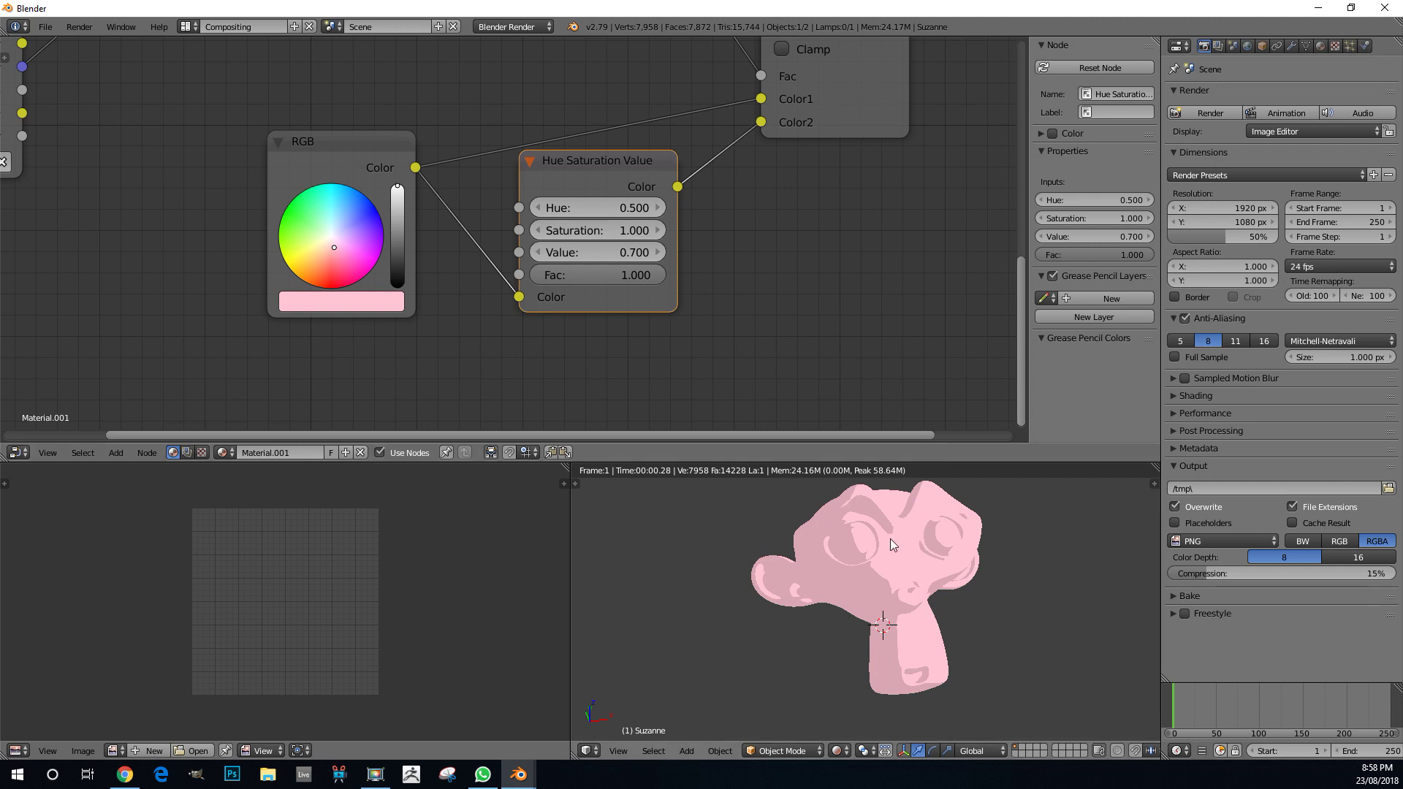
# - Set the ColorRamp's black stop to position 0.555, and flip the ramp and back to compare swapped light and shadow
pyautogui.scroll(-3, 915, 555)
pyautogui.moveTo(890, 539); pyautogui.dragTo(840, 563, button='middle')
pyautogui.scroll(-1, 506, 241)
pyautogui.moveTo(504, 244); pyautogui.dragTo(495, 339, button='middle')
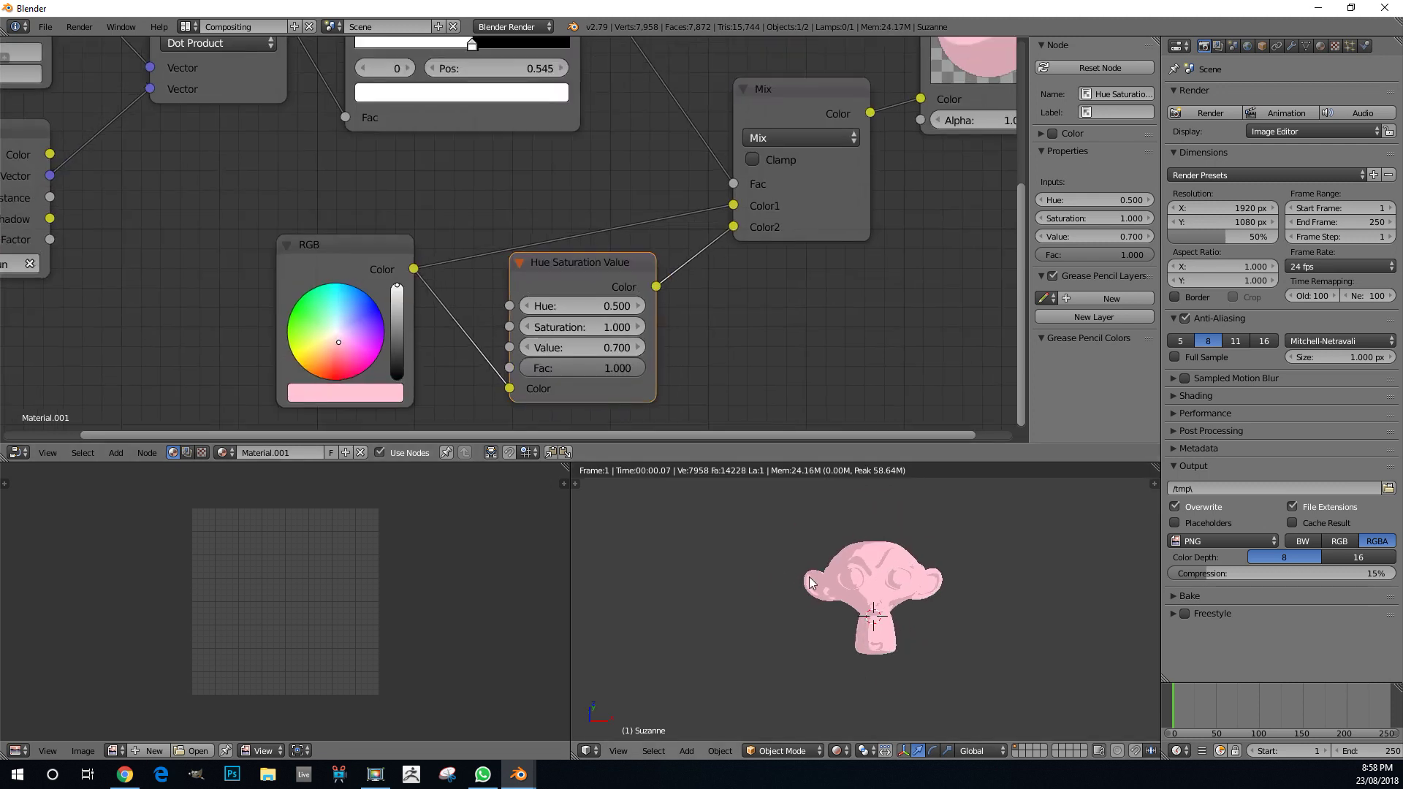
pyautogui.scroll(4, 810, 582)
pyautogui.scroll(3, 567, 322)
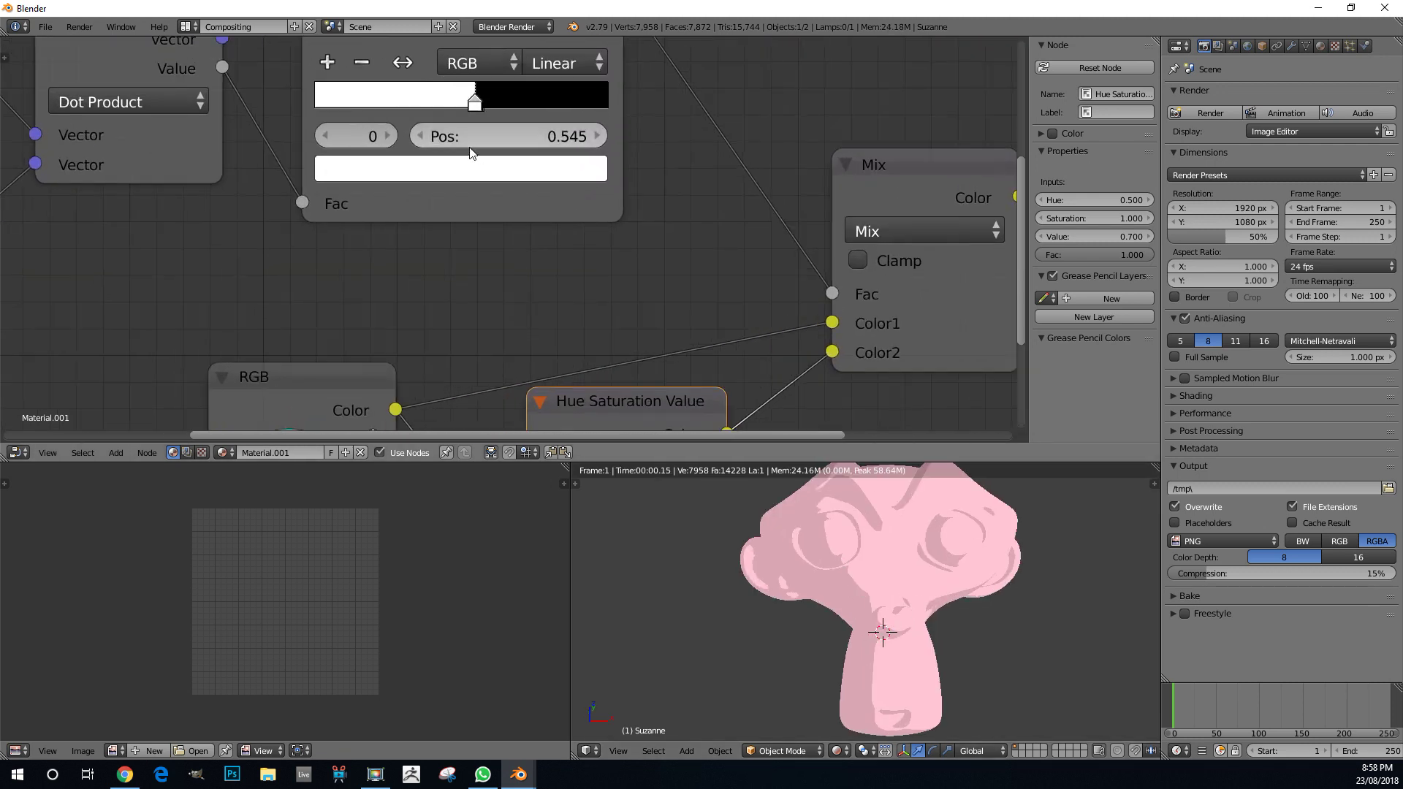
pyautogui.moveTo(470, 148); pyautogui.dragTo(488, 244, button='middle')
pyautogui.scroll(3, 488, 243)
pyautogui.moveTo(494, 184); pyautogui.dragTo(499, 189)
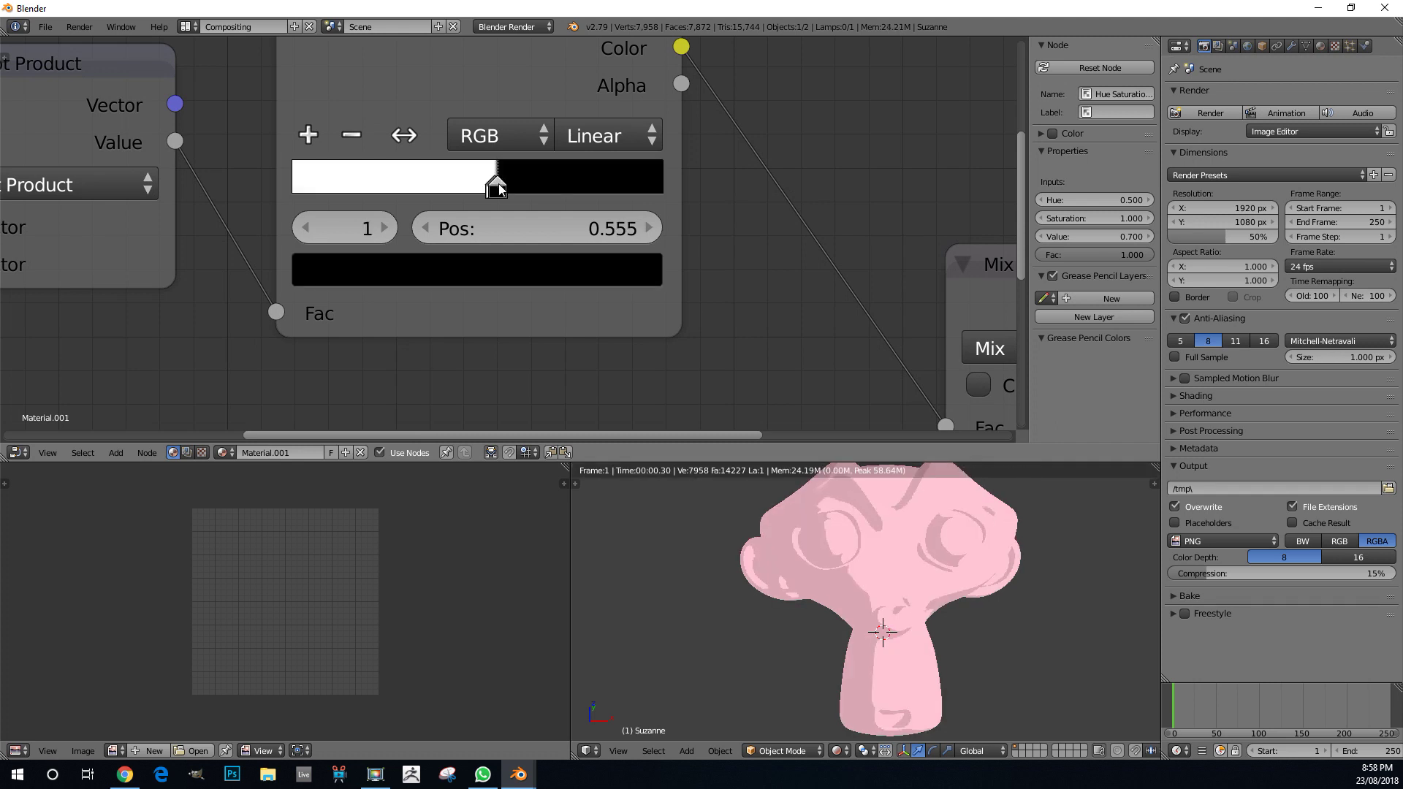
pyautogui.click(409, 135)
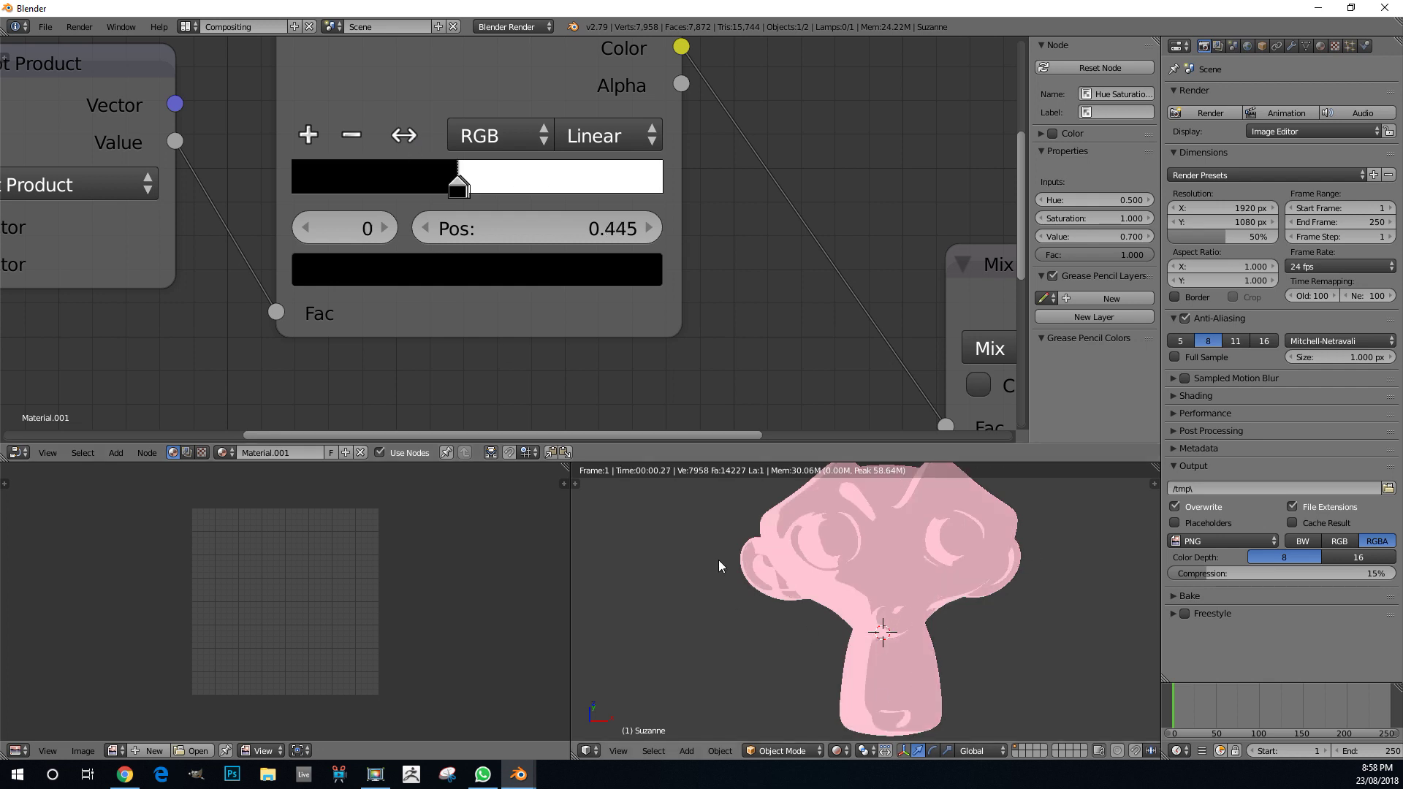
pyautogui.click(401, 134)
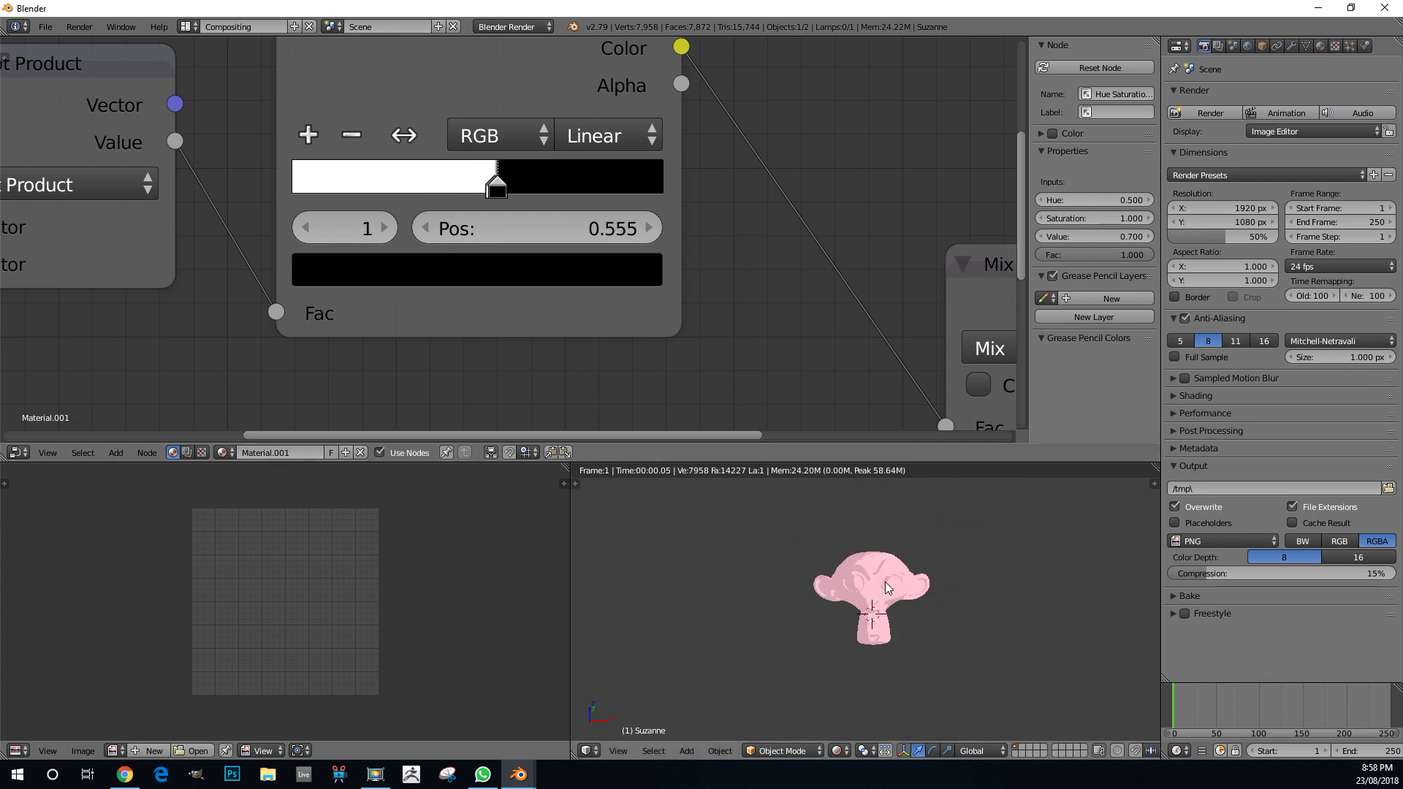
# - Set the RGB node's colour to a medium blue and maximise the rendered 3D view
pyautogui.moveTo(389, 267); pyautogui.dragTo(454, 87, button='middle')
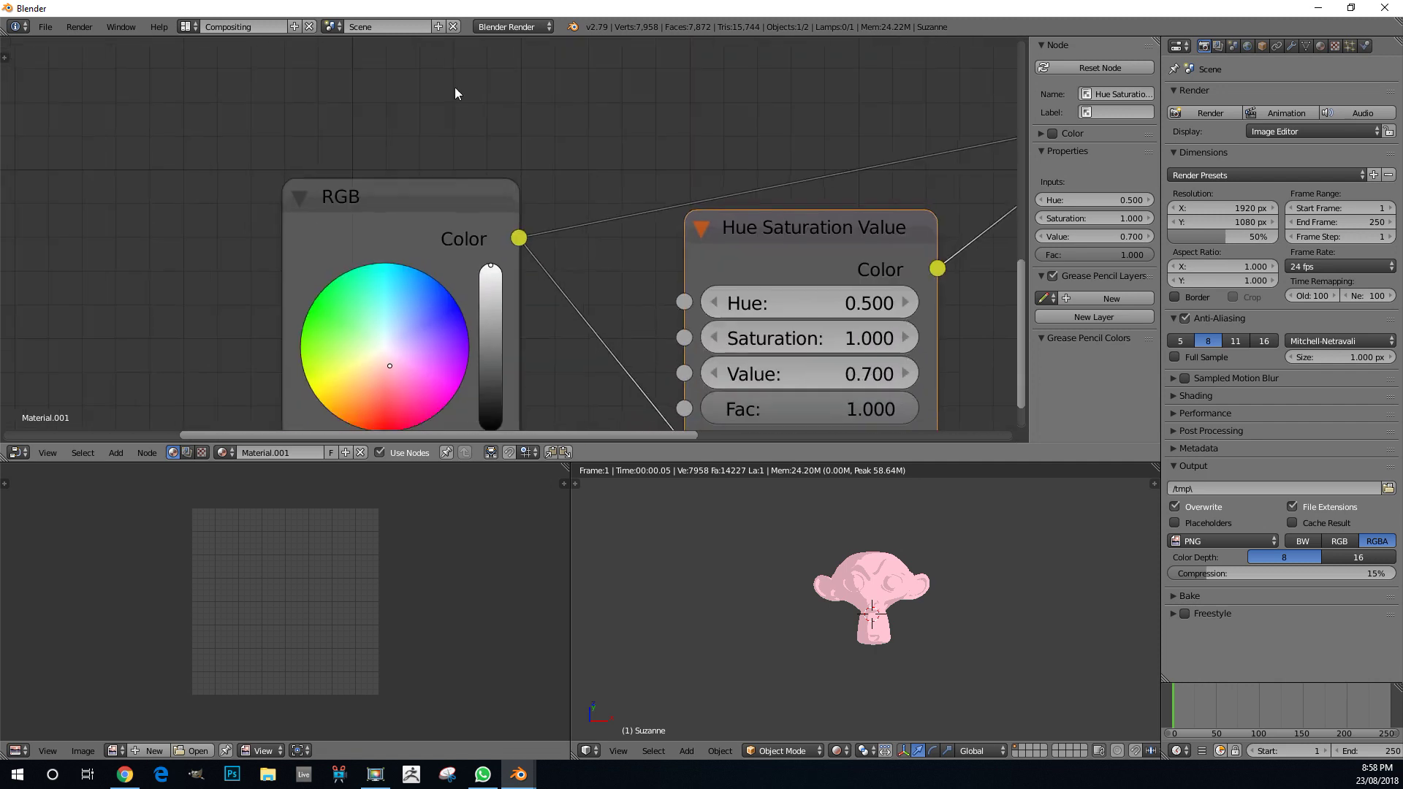
pyautogui.click(400, 293)
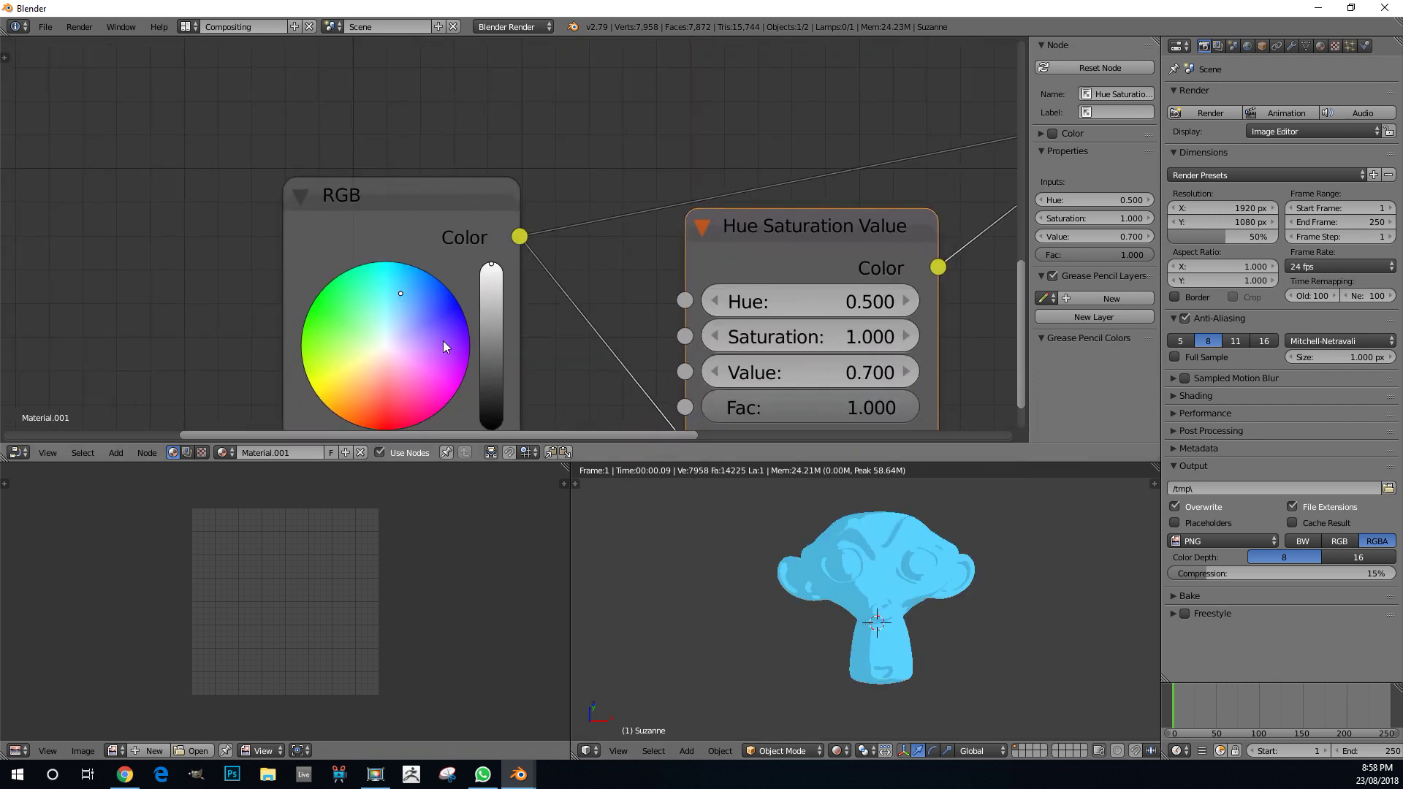
pyautogui.hotkey('shift', 'space')
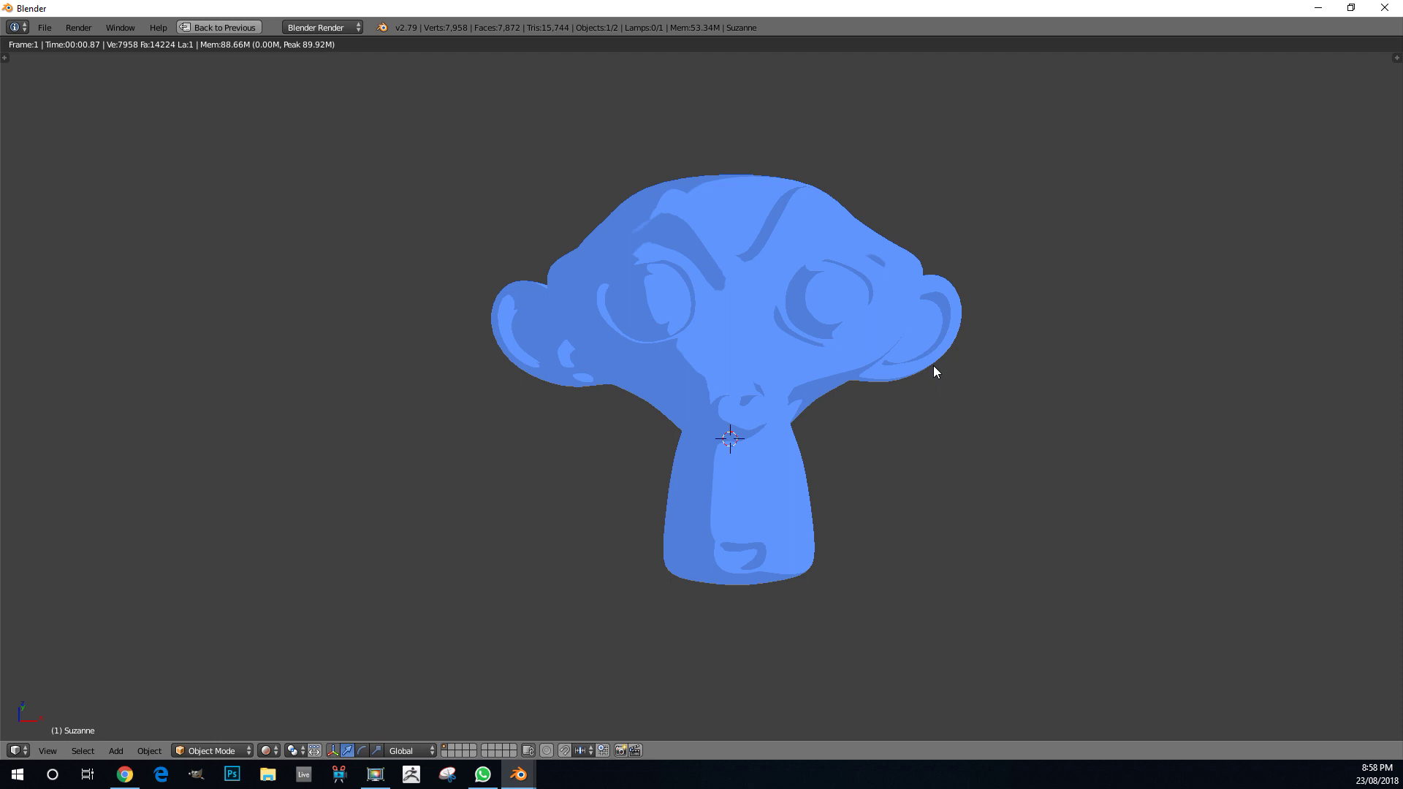
# - Return to solid shading and duplicate the monkey head, offsetting the copy about 0.9 in X, 0.38 in Y and 0.52 in Z
pyautogui.press('Escape')
pyautogui.scroll(-4, 927, 366)
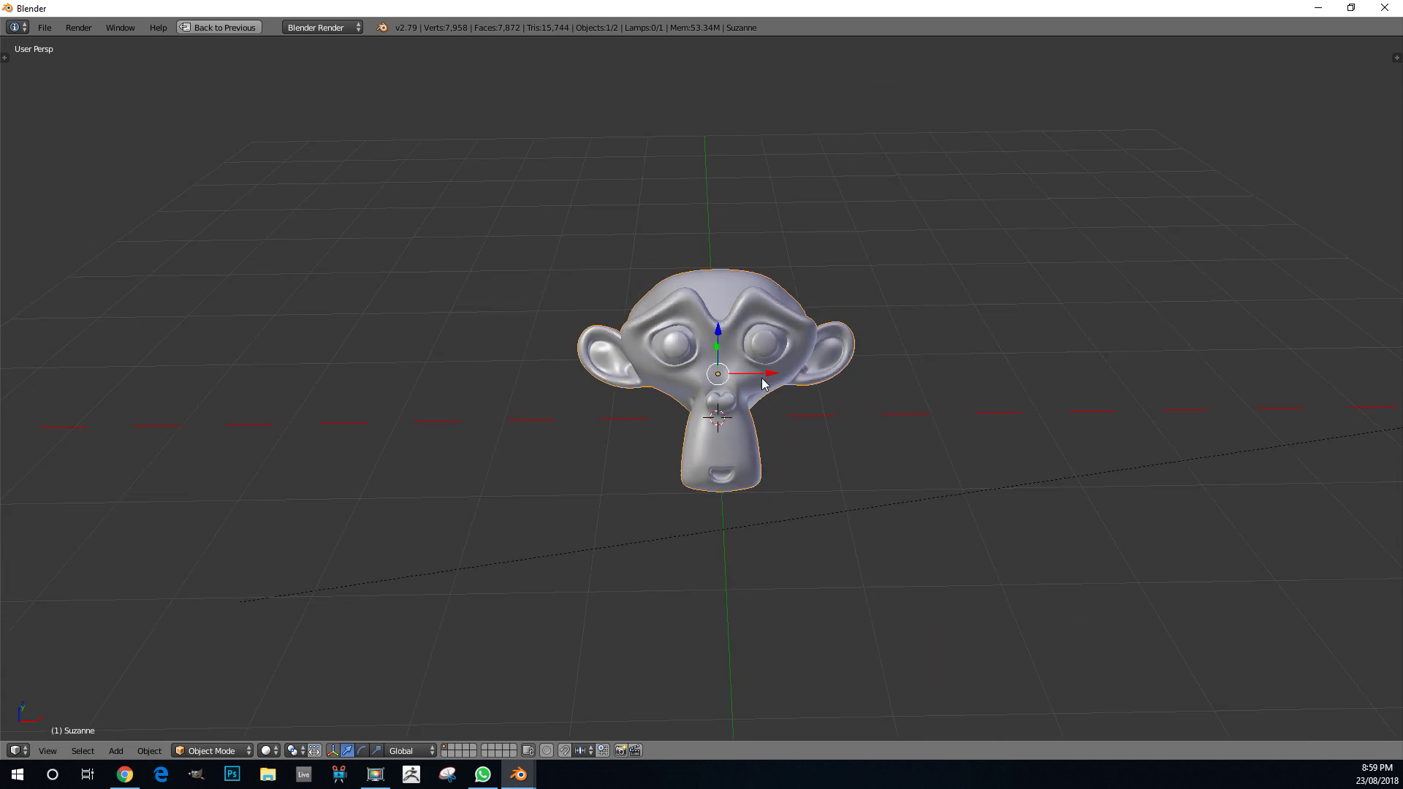
pyautogui.hotkey('shift', 'd')
pyautogui.click(885, 290)
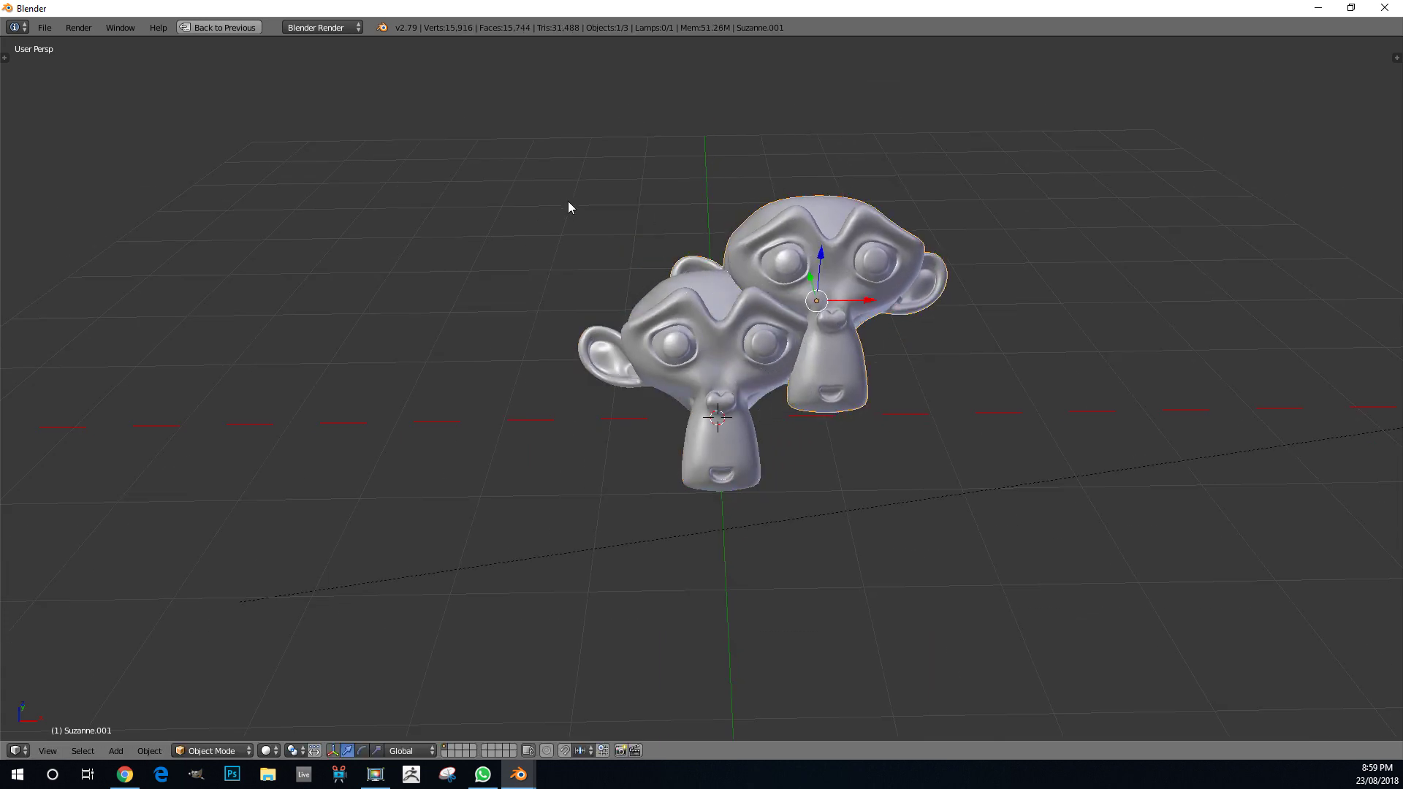
# - Restore the multi-editor layout and make the duplicate head's material an independent single-user copy
pyautogui.hotkey('shift', 'space')
pyautogui.click(1319, 46)
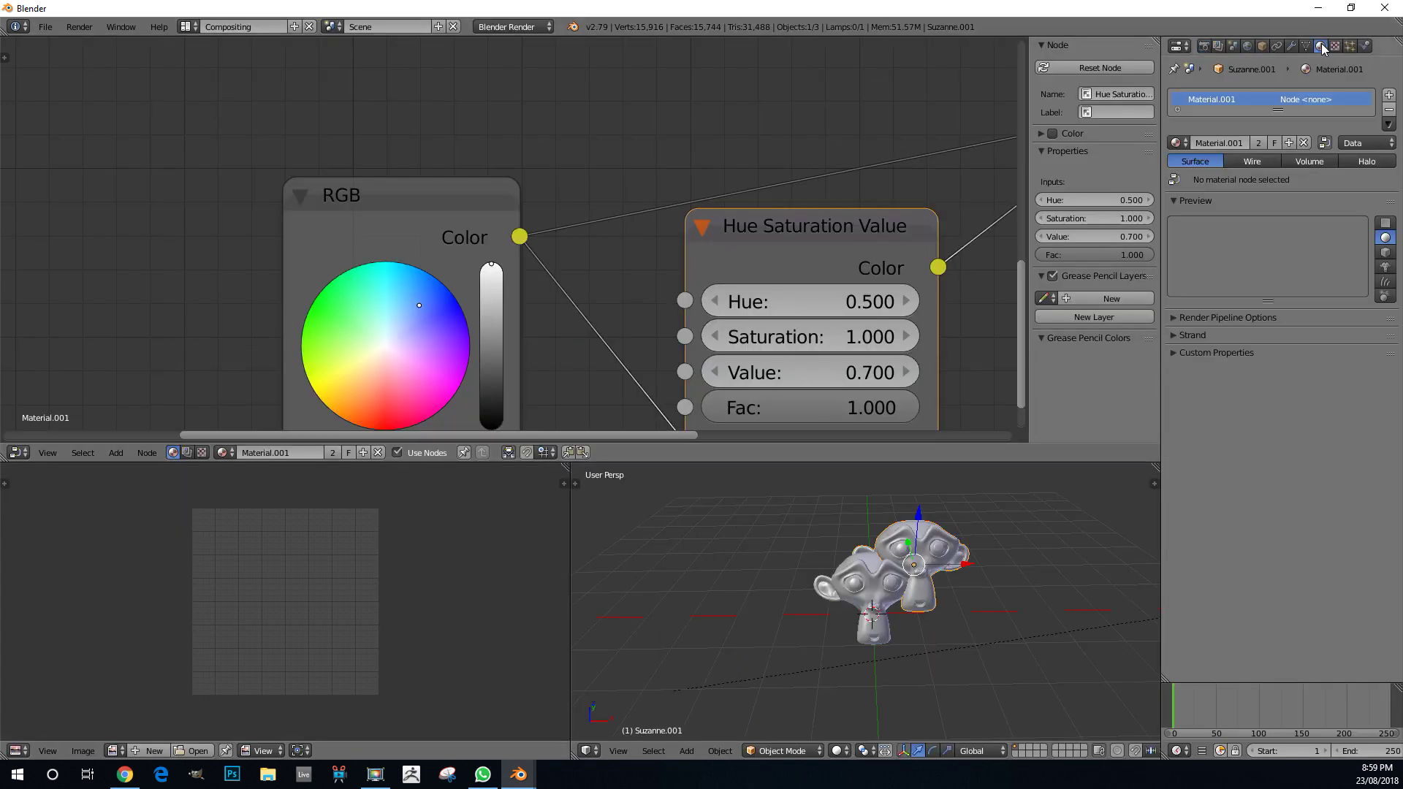
pyautogui.click(1261, 142)
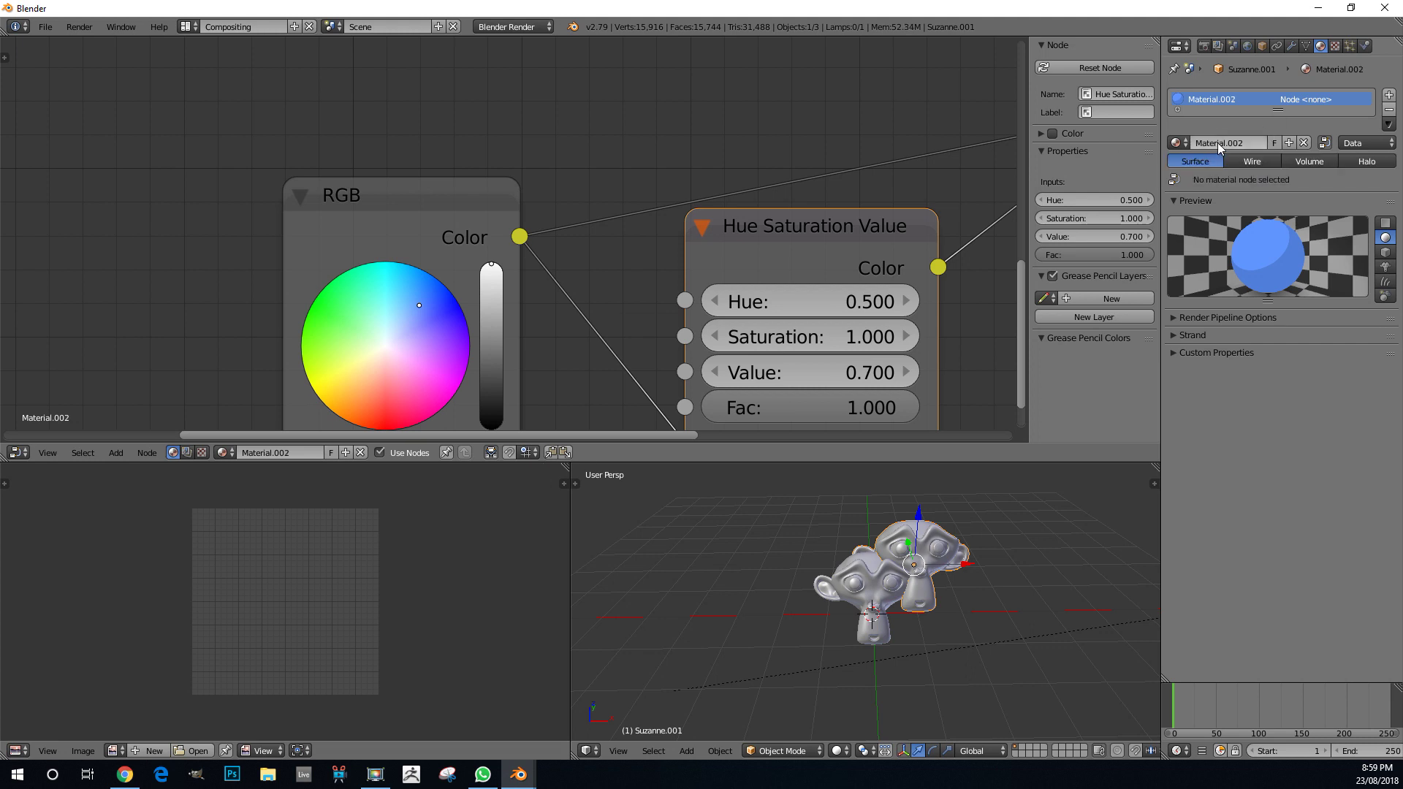
# - Set the duplicate's RGB node colour to bright green and preview both heads in rendered shading from another angle
pyautogui.scroll(2, 899, 569)
pyautogui.moveTo(963, 305); pyautogui.dragTo(705, 91, button='middle')
pyautogui.scroll(-5, 567, 238)
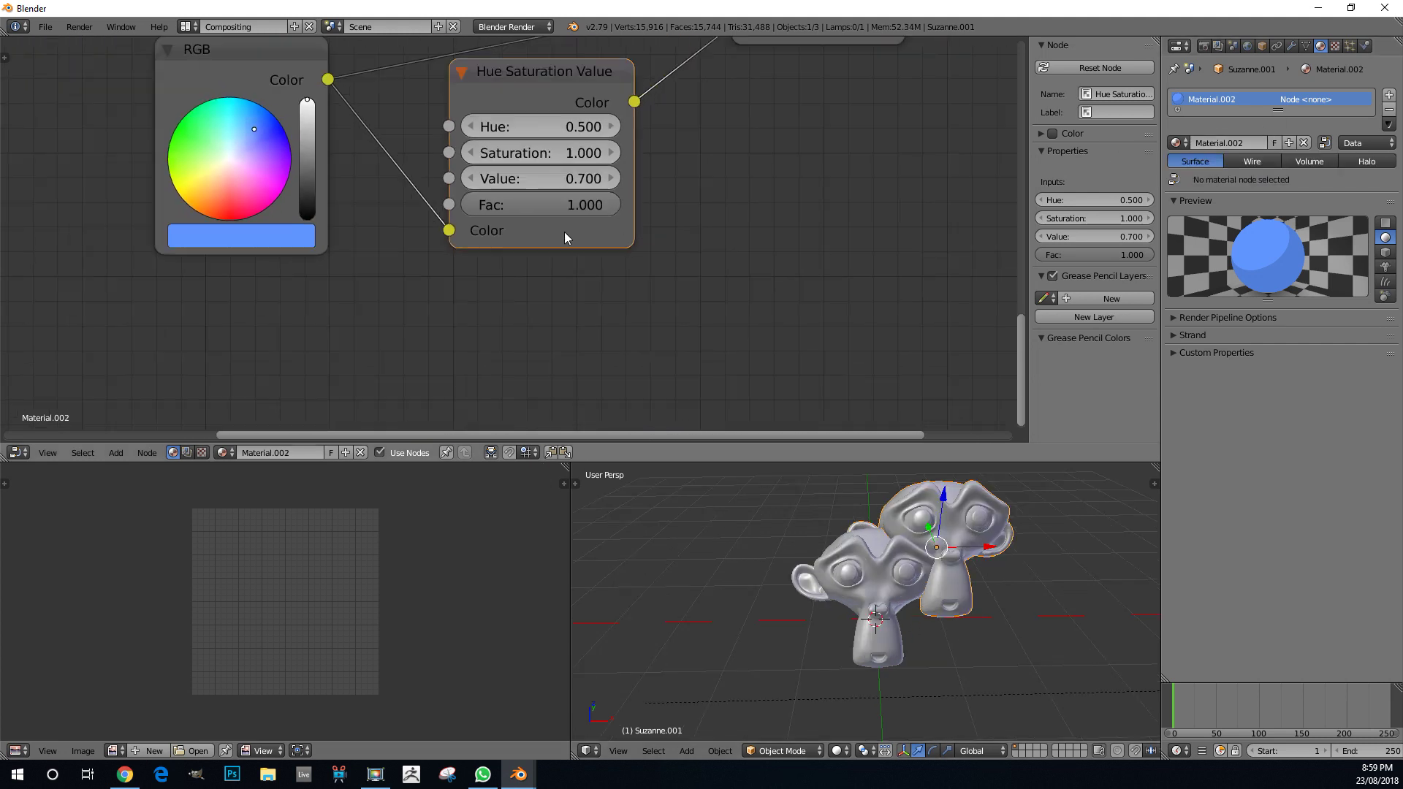
pyautogui.moveTo(580, 307); pyautogui.dragTo(682, 382, button='middle')
pyautogui.scroll(2, 556, 322)
pyautogui.click(288, 220)
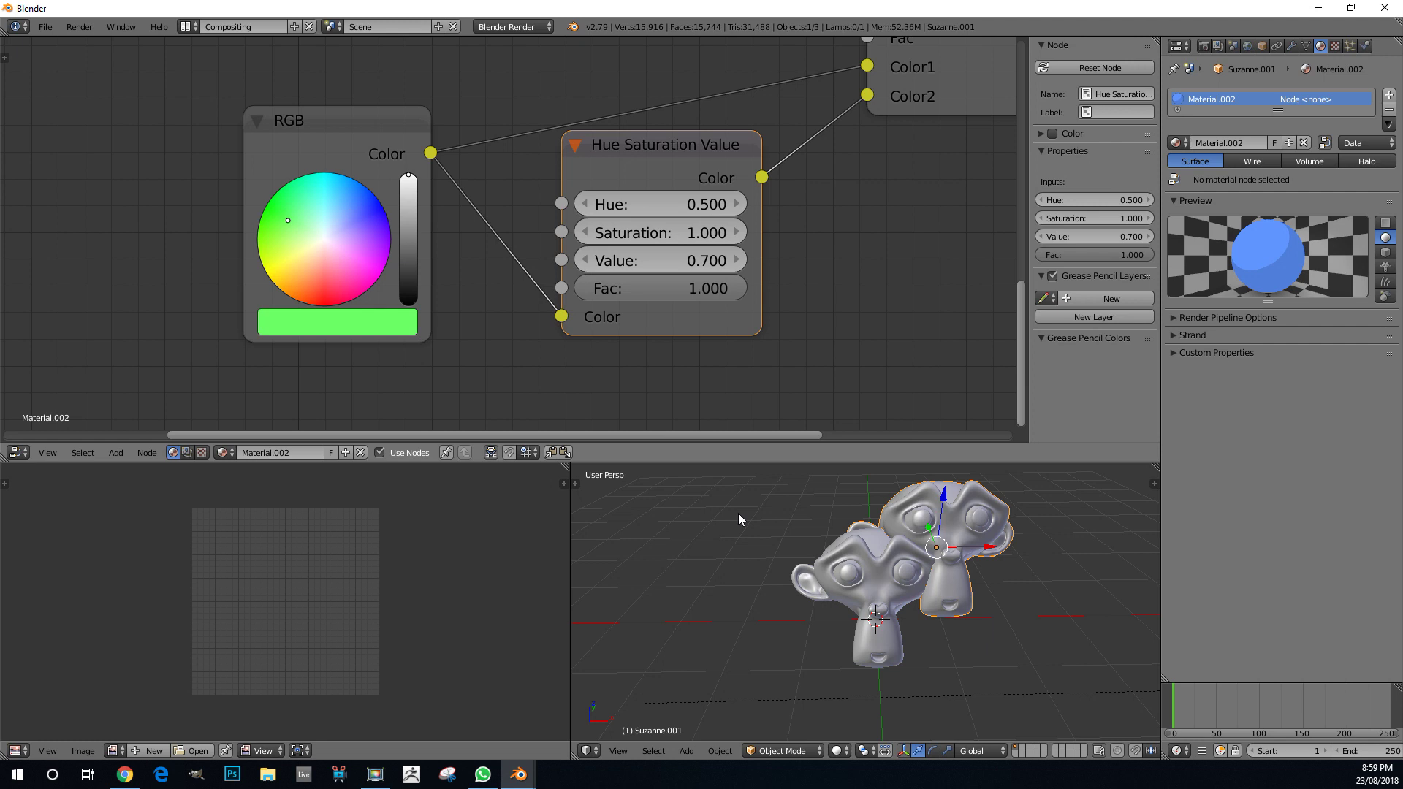
pyautogui.hotkey('shift', 'z')
pyautogui.moveTo(891, 594); pyautogui.dragTo(941, 621, button='middle')
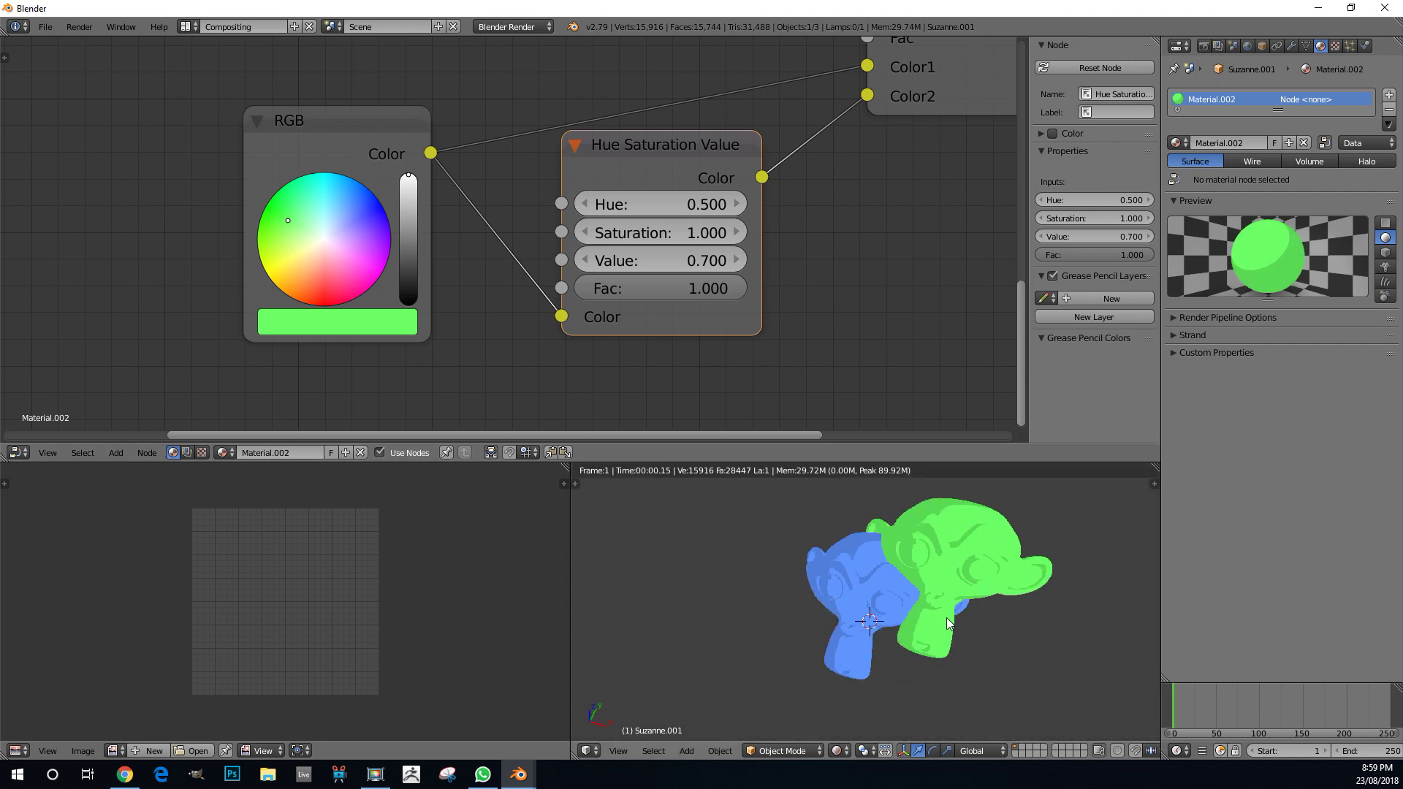
# - Return the 3D view to solid shading and switch to the Default screen layout
pyautogui.hotkey('shift', 'z')
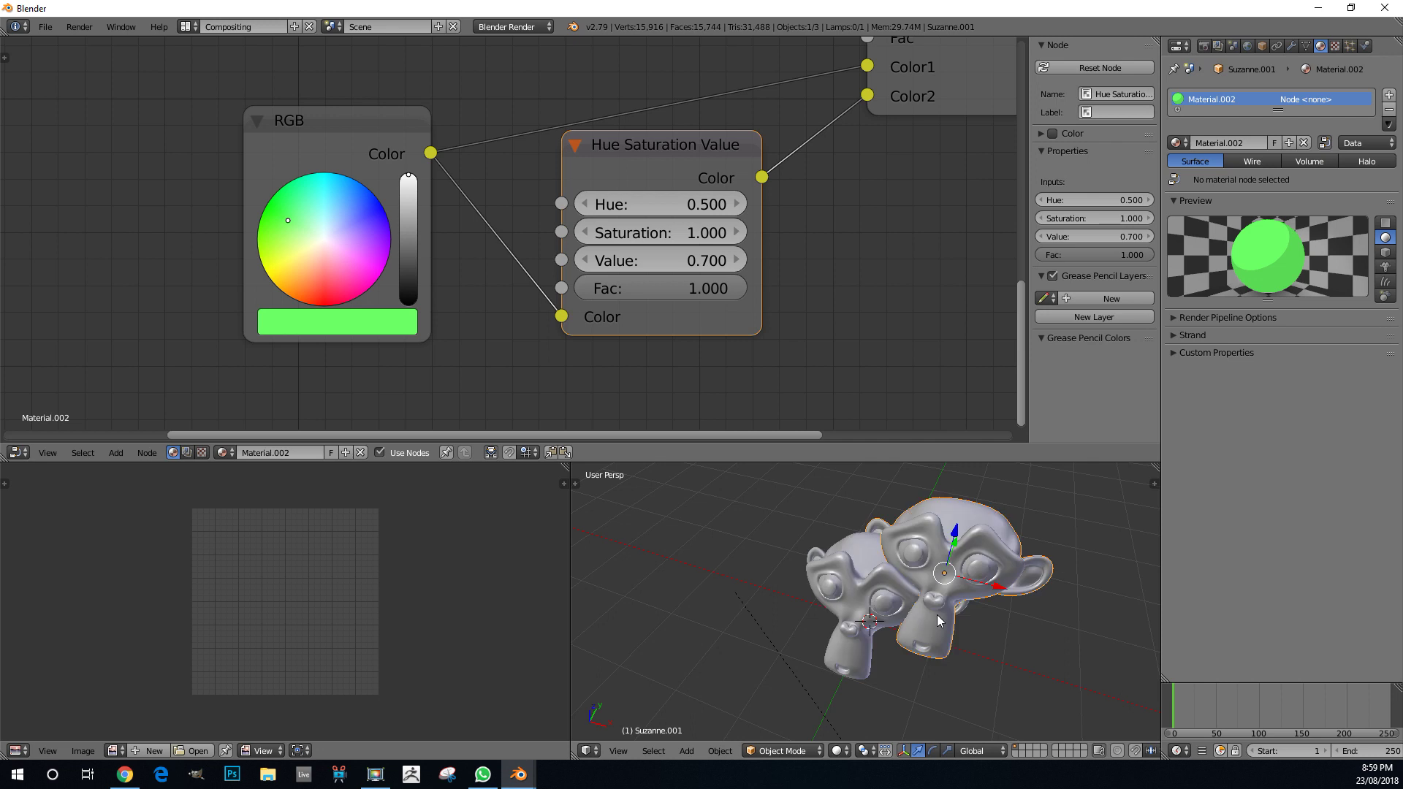
pyautogui.click(187, 26)
pyautogui.click(211, 89)
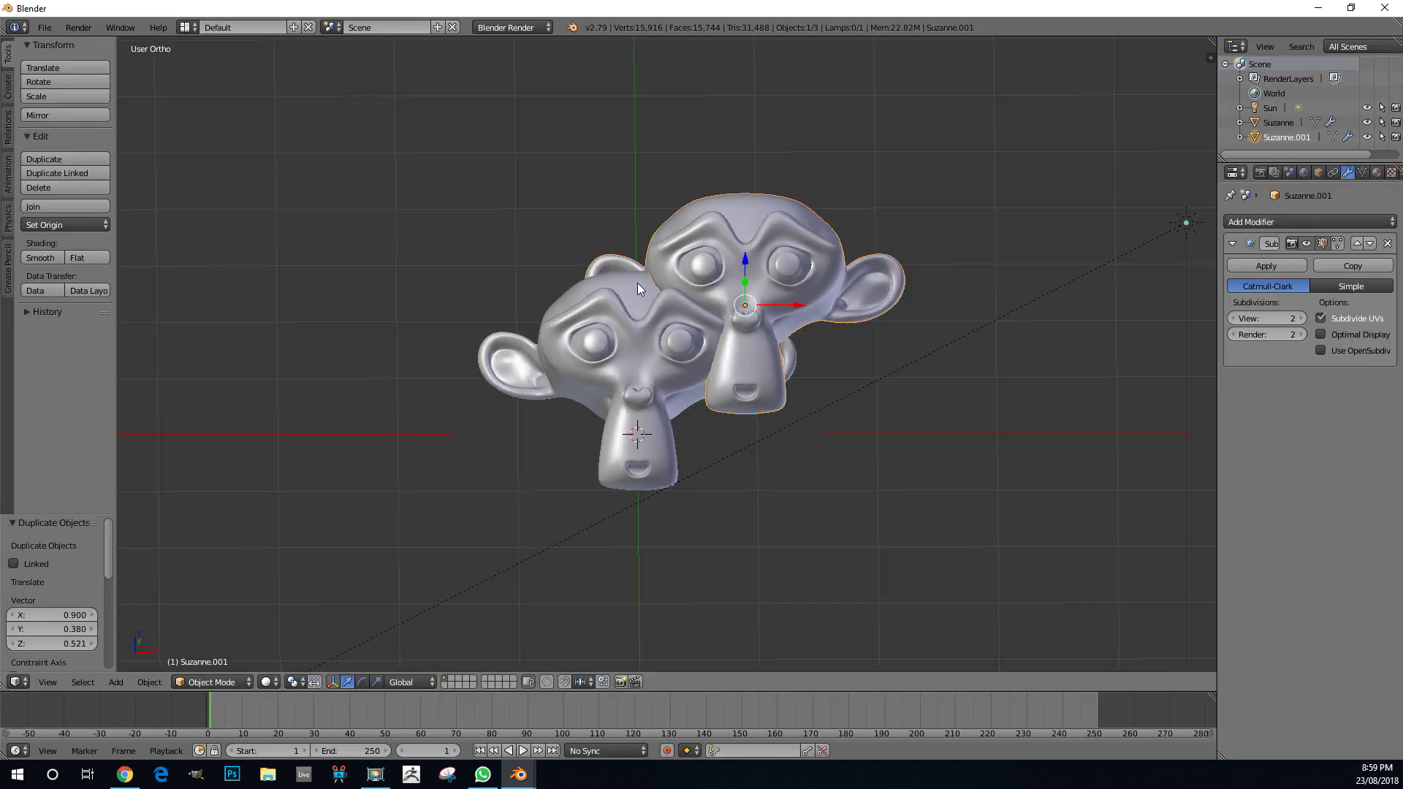